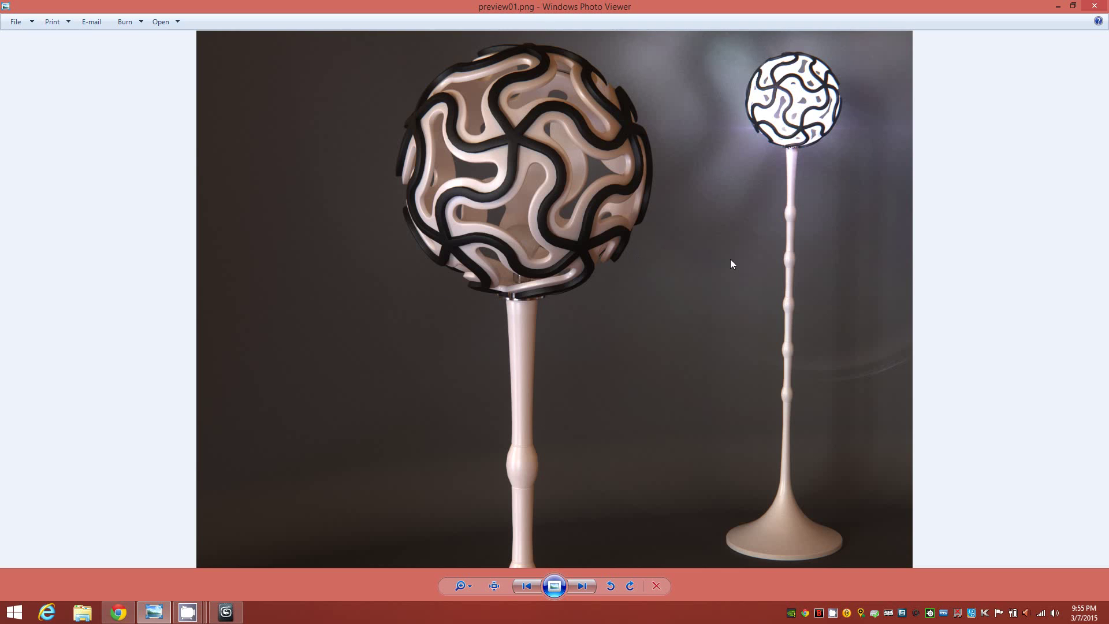
- Create a Hedra polyhedron at the scene origin and set its family to Dodec/Icos
click(226, 612)
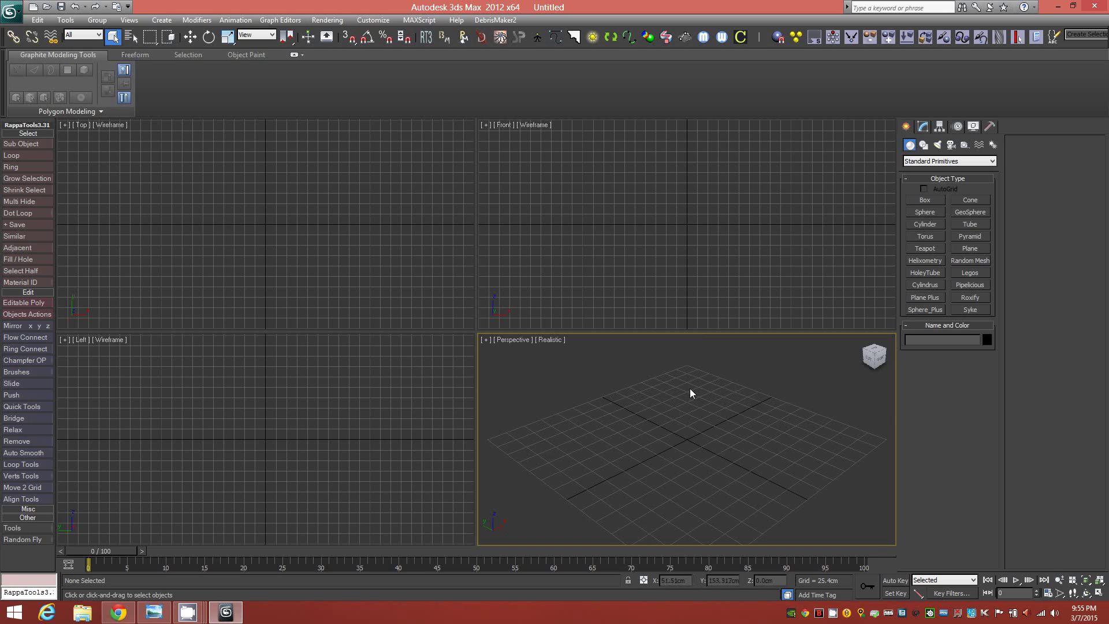
click(957, 162)
click(945, 180)
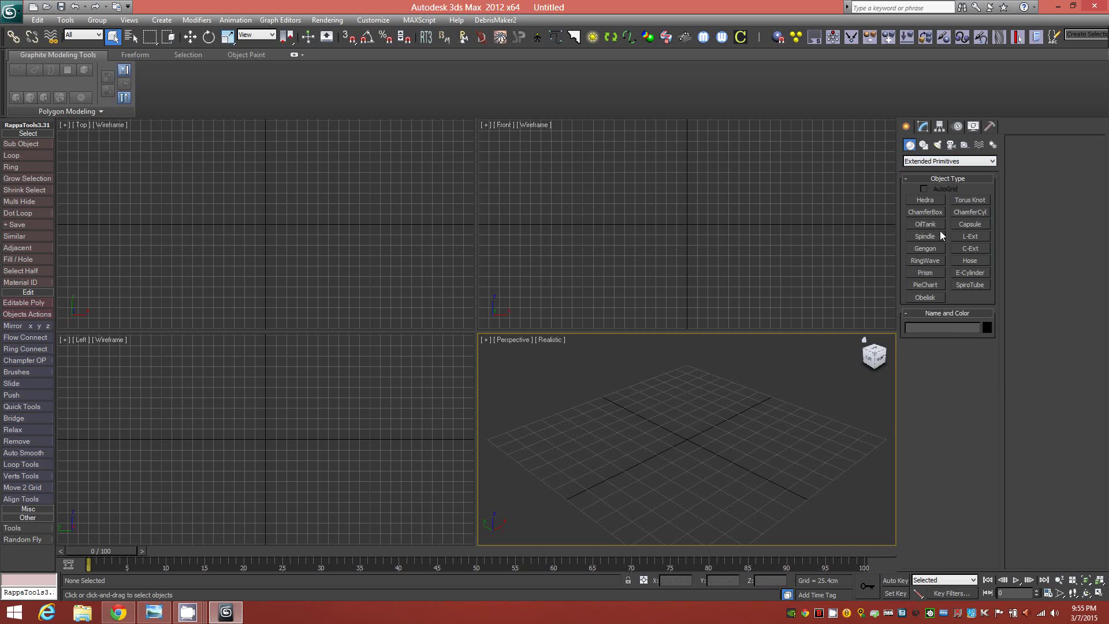
click(931, 198)
drag(689, 437, 723, 454)
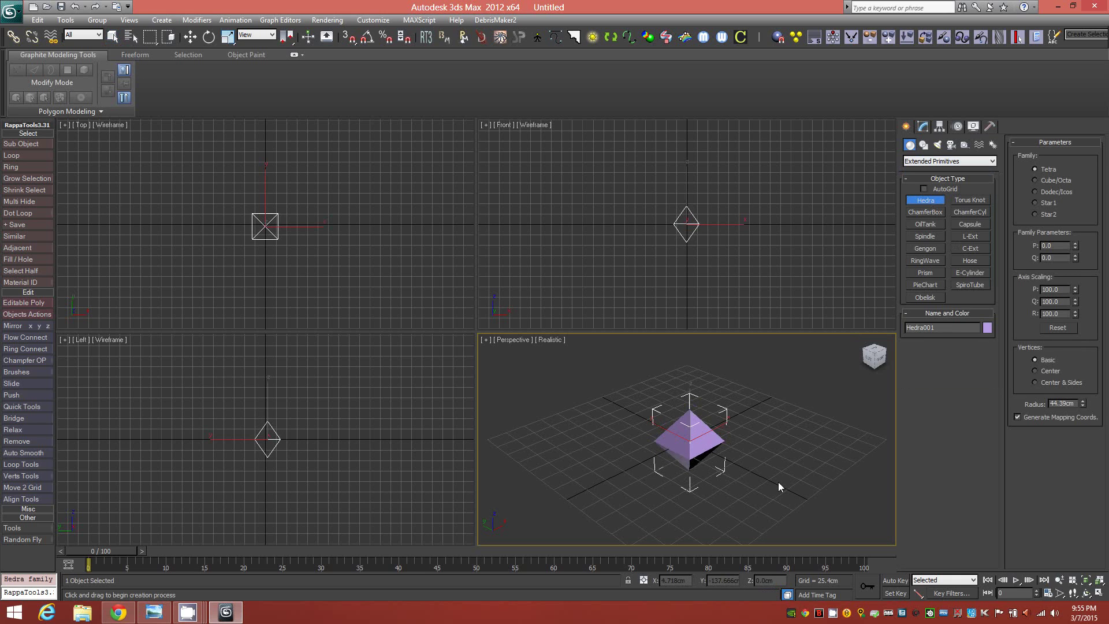
click(1099, 593)
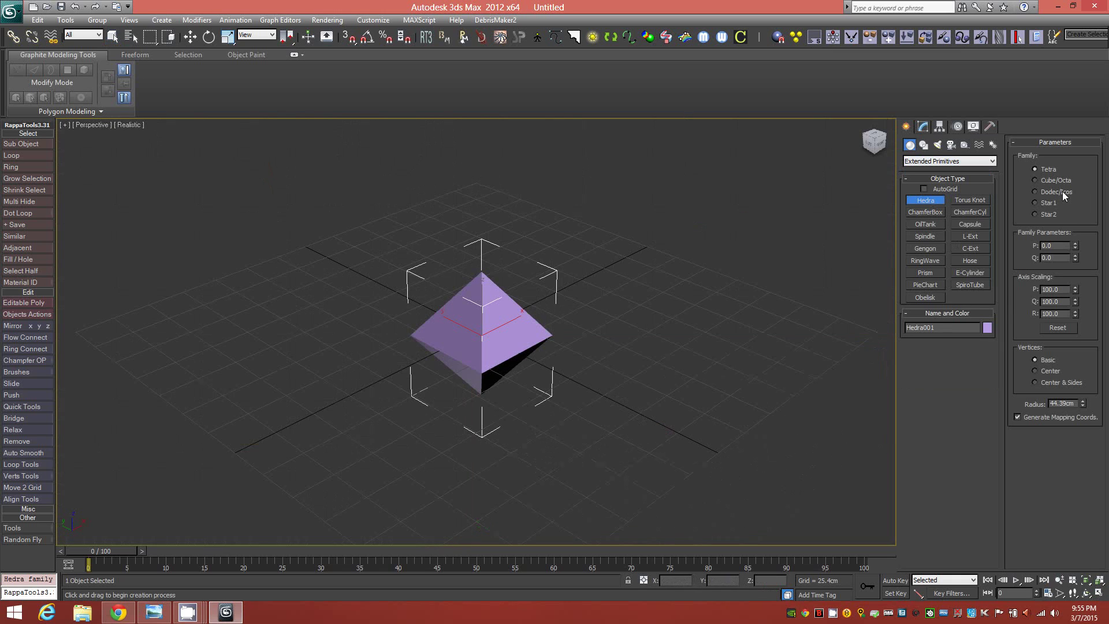
click(1046, 192)
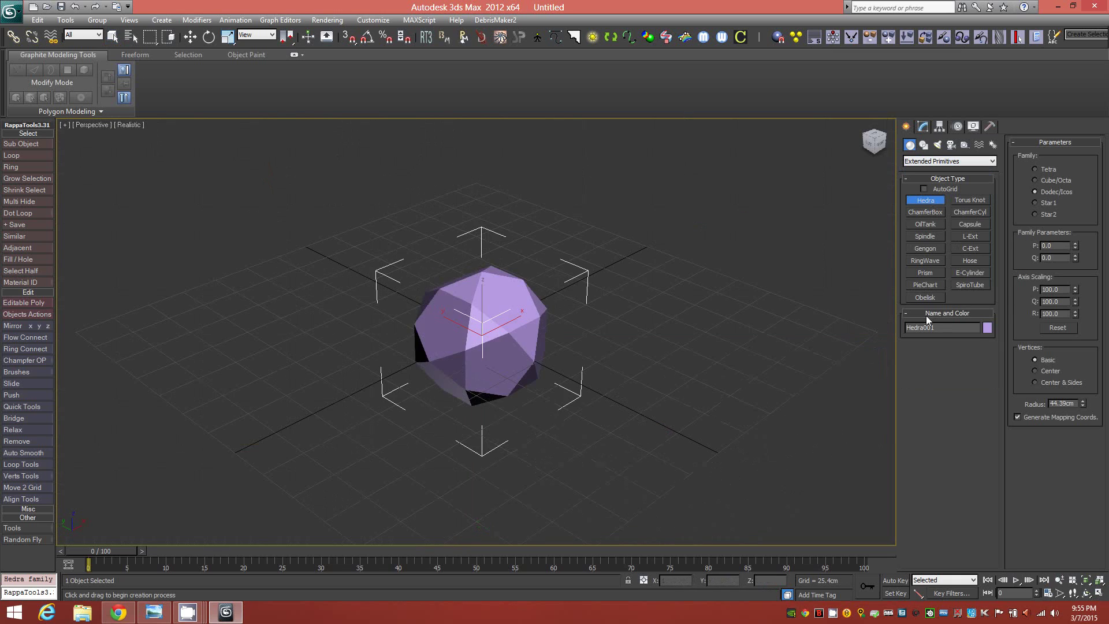
- Convert Hedra001 to an Editable Poly
right_click(602, 369)
click(922, 127)
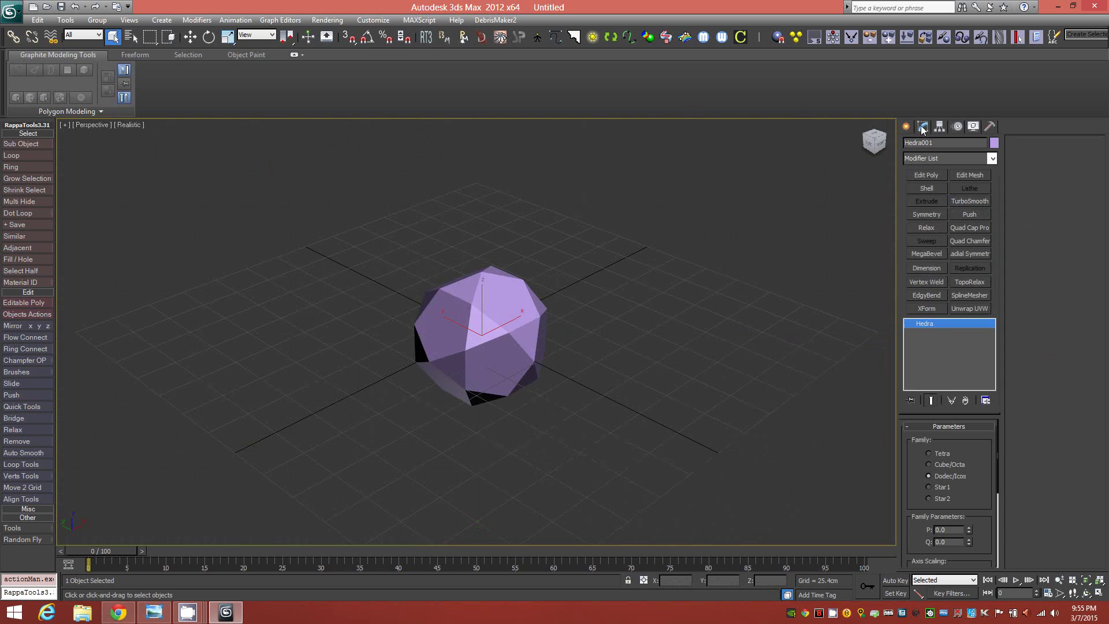
right_click(936, 323)
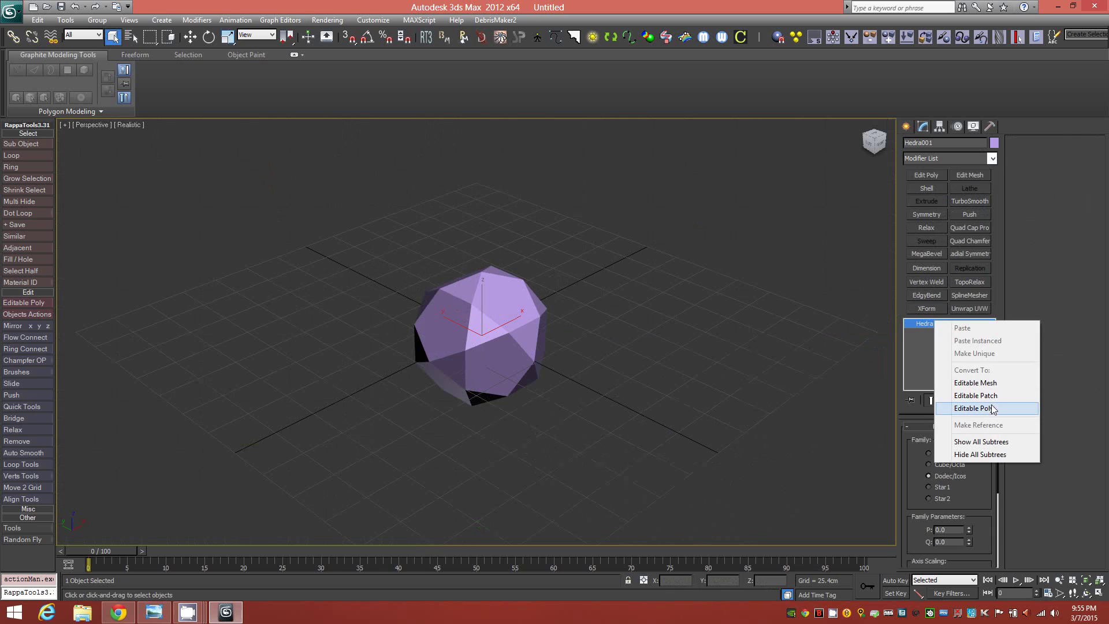
click(992, 409)
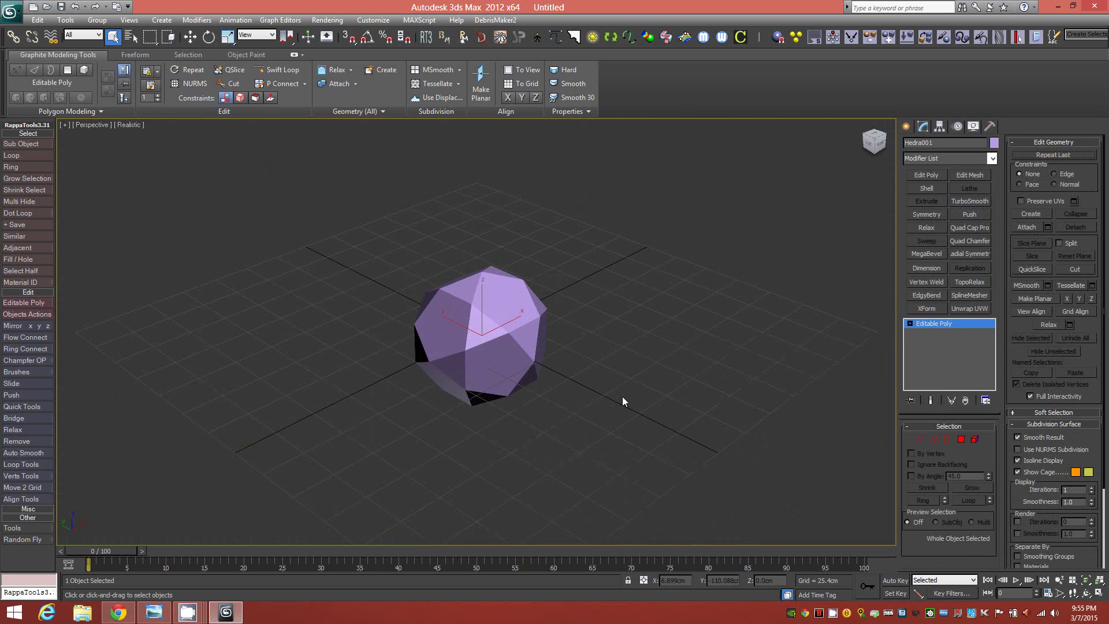
- Apply the default grey material from slot 1 to the polyhedron
key(m)
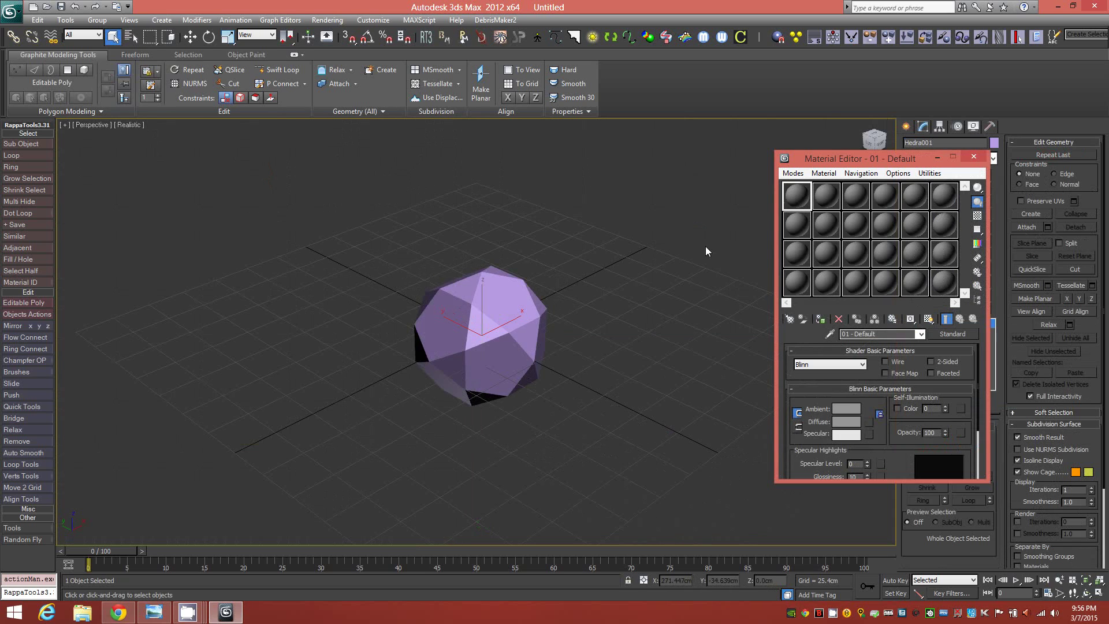
drag(796, 196, 516, 321)
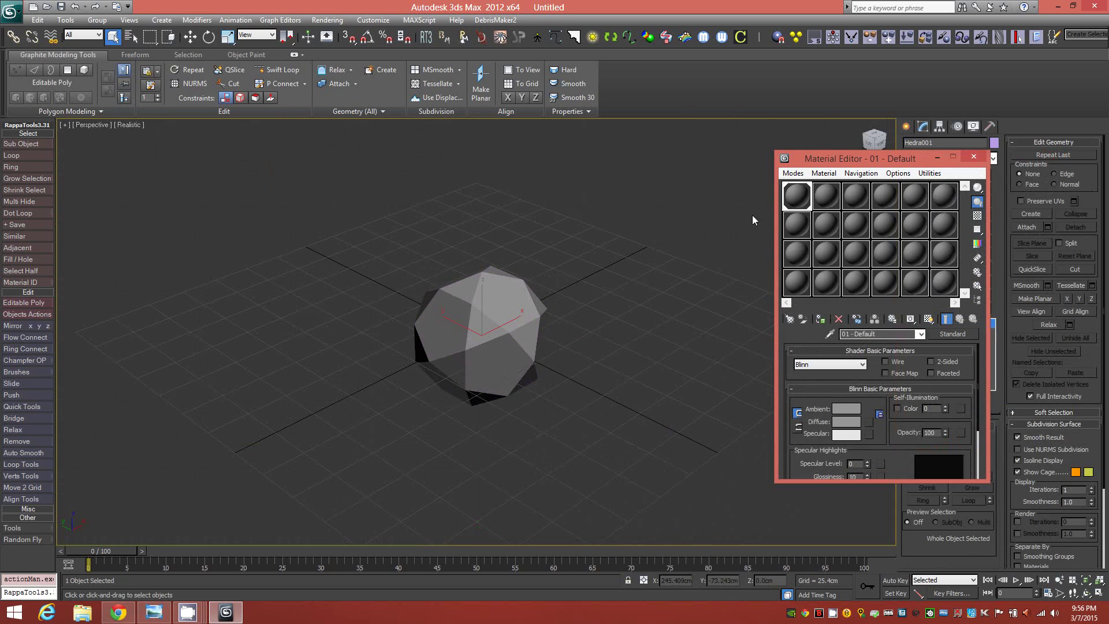
click(975, 159)
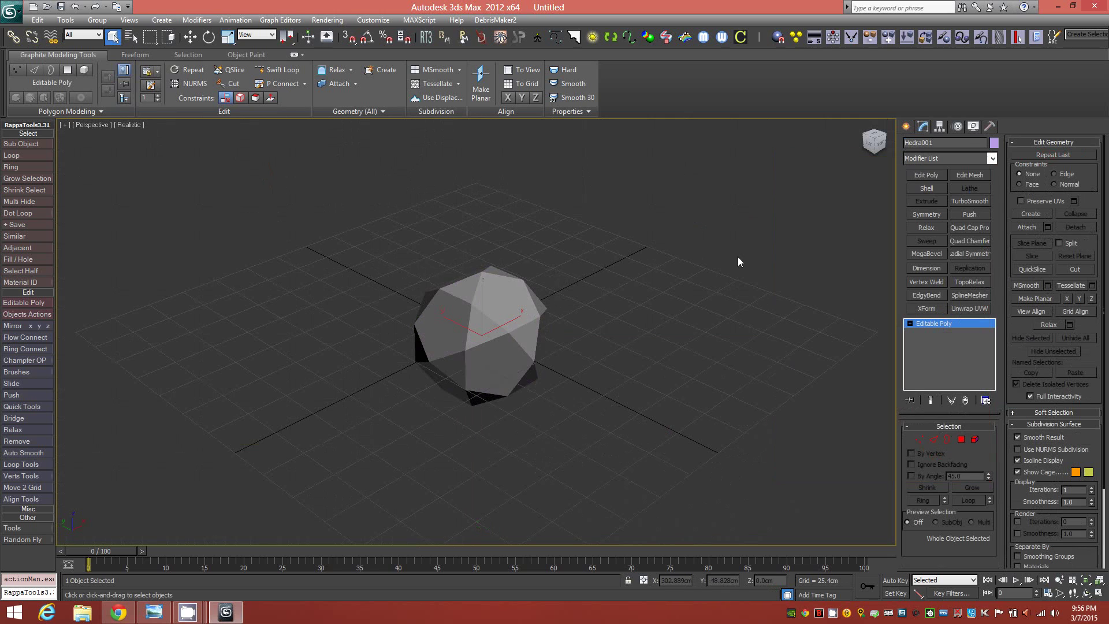
- Set the object colour to black and turn on Edged Faces display
click(994, 143)
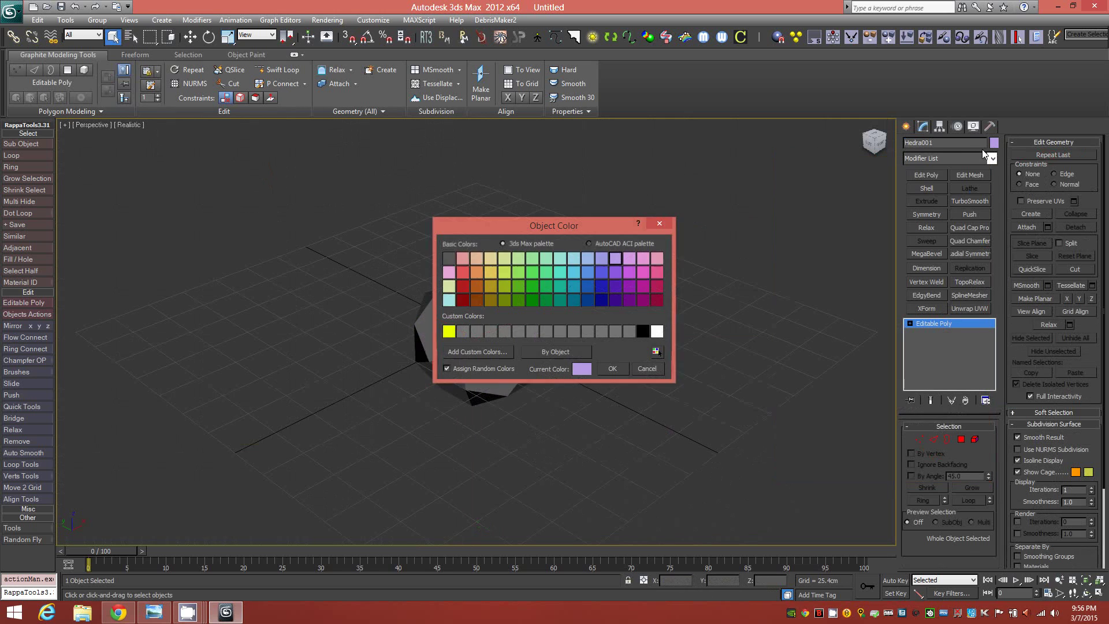
click(613, 368)
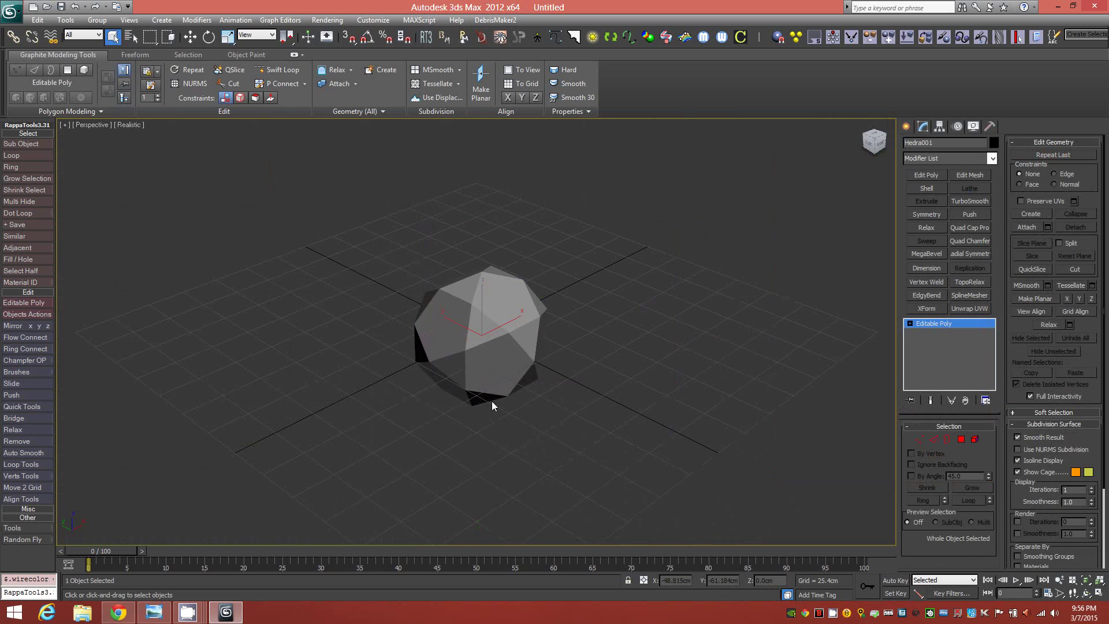
key(F4)
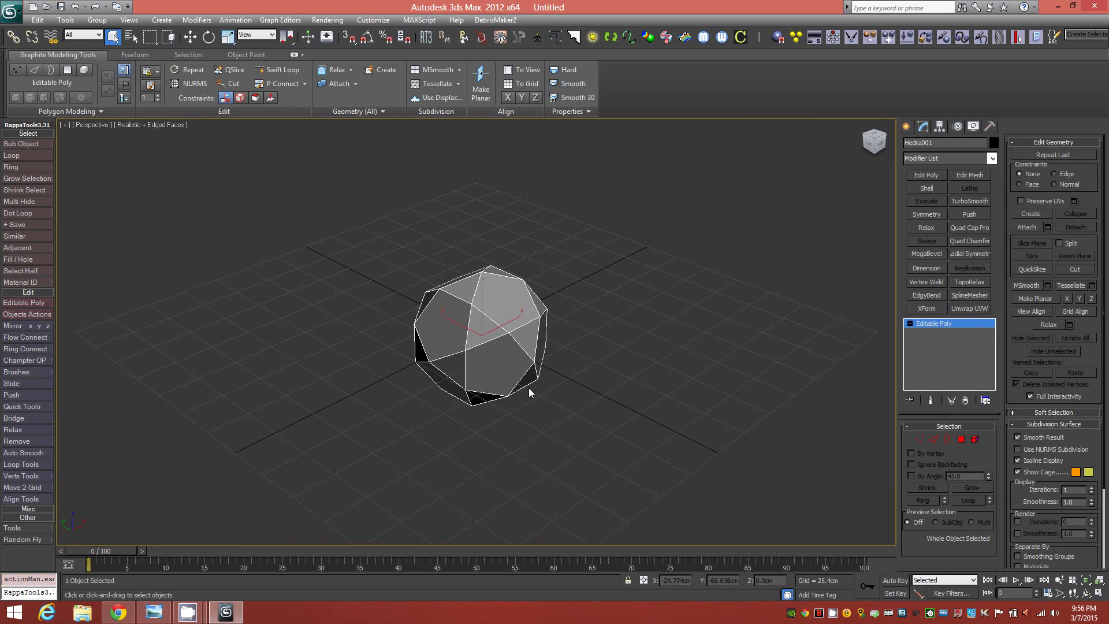
mouse_move(529, 392)
alt+middle_down()
mouse_move(508, 397)
mouse_move(510, 408)
mouse_move(510, 382)
alt+middle_up()
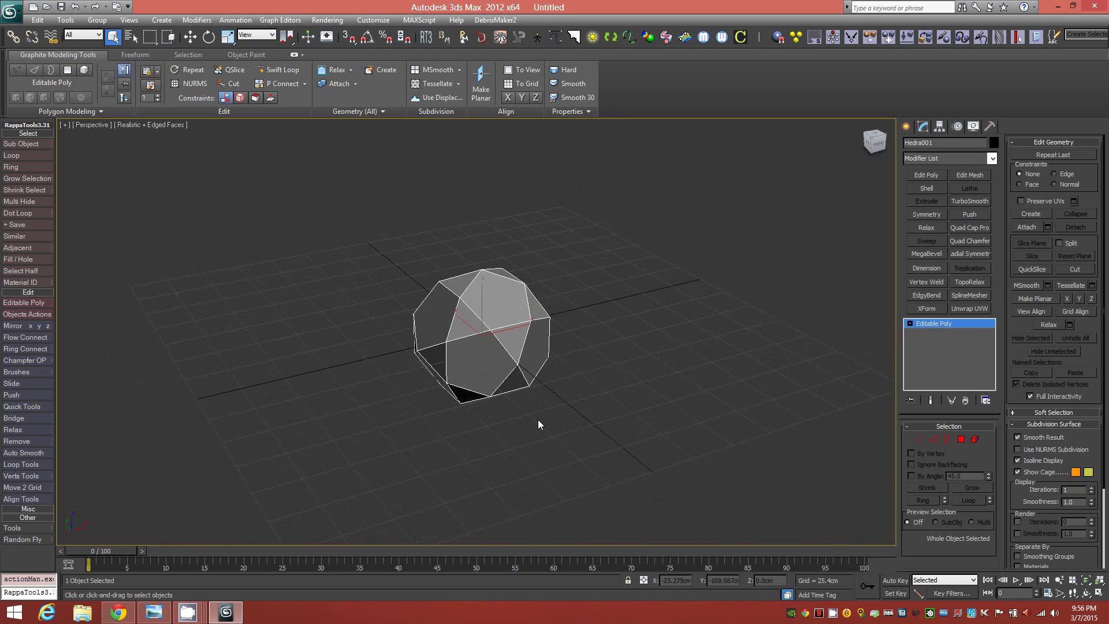
- At Polygon level, pick the top pentagon and use Select Similar to get all 12 pentagons
key(4)
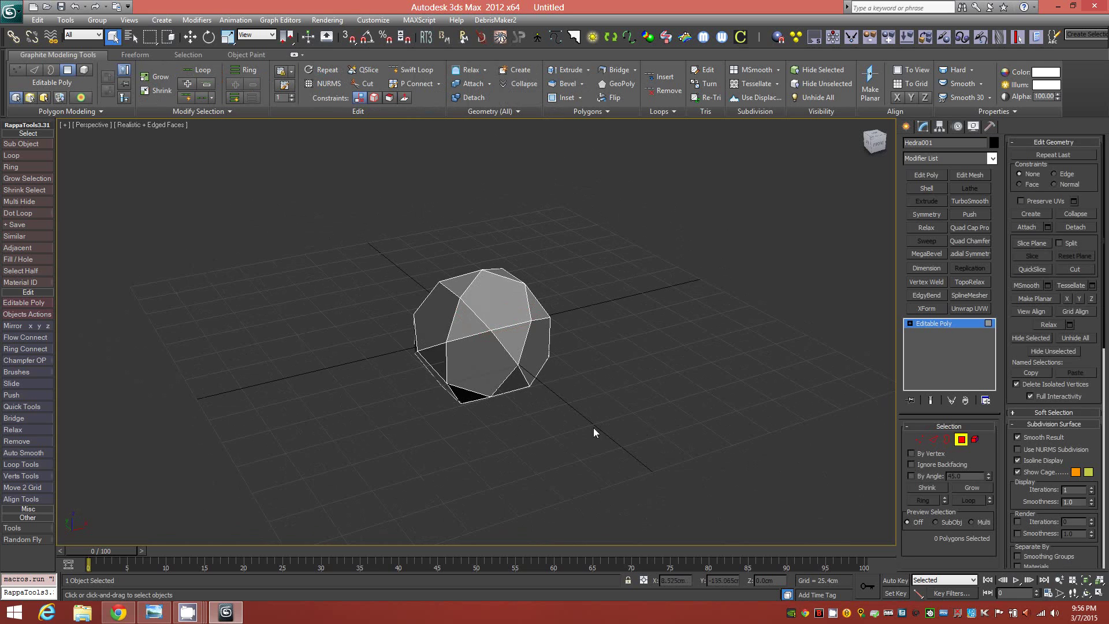
click(495, 297)
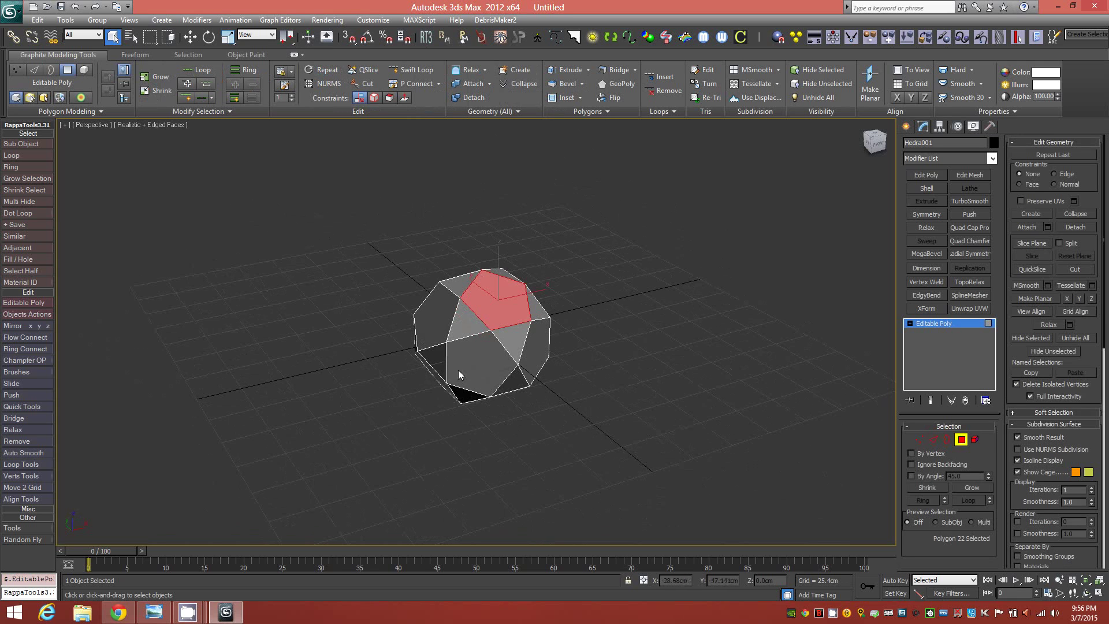
middle_drag(459, 374, 493, 369)
scroll(484, 303, up, 2)
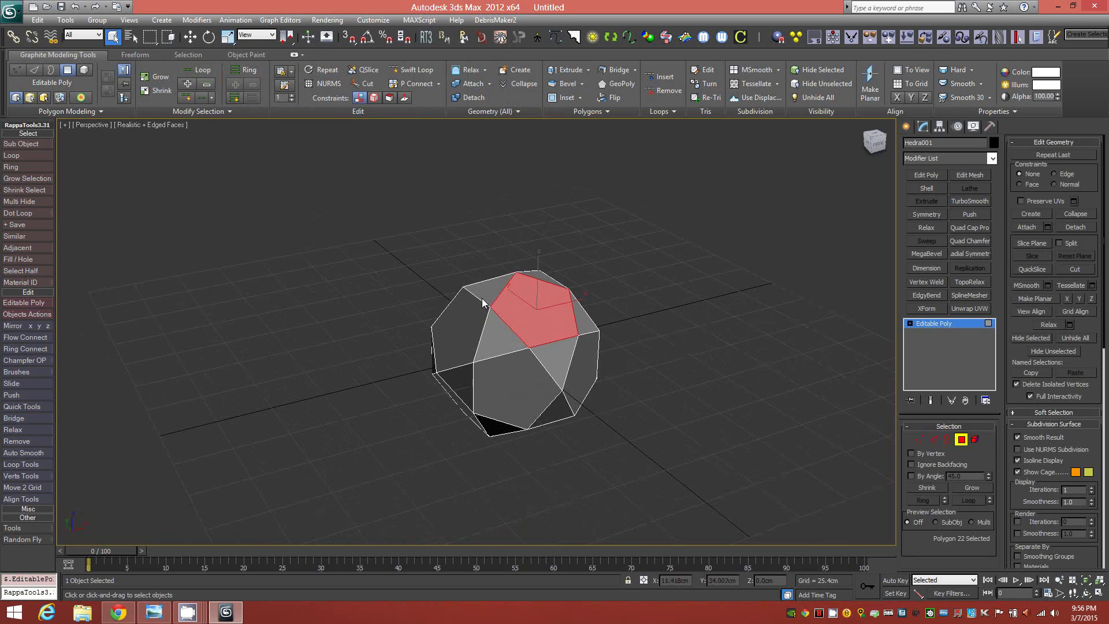
click(233, 111)
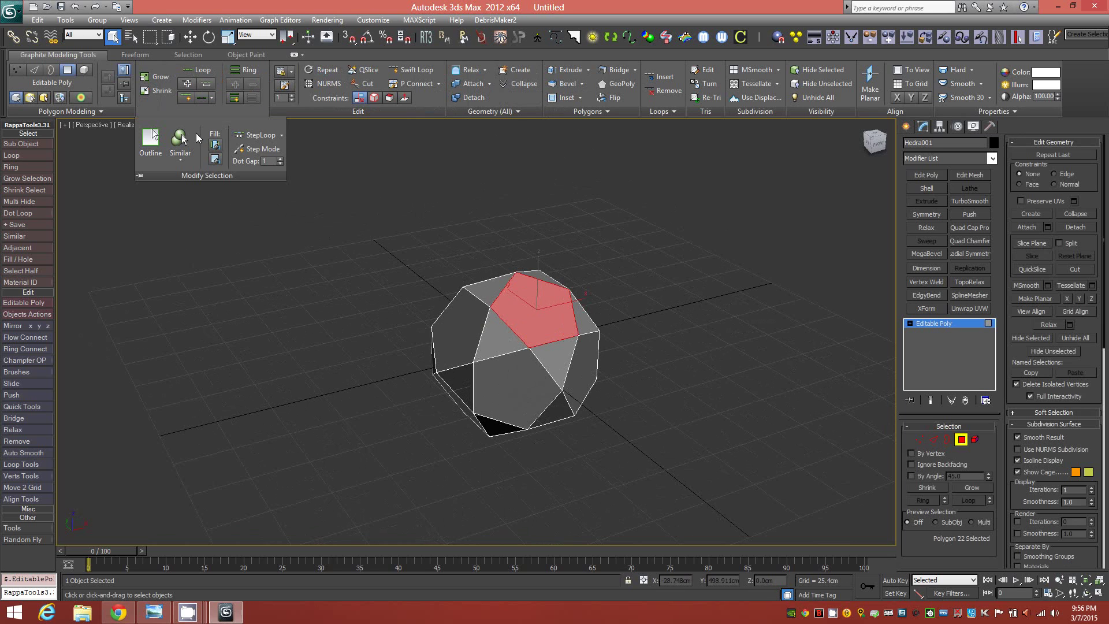
click(190, 165)
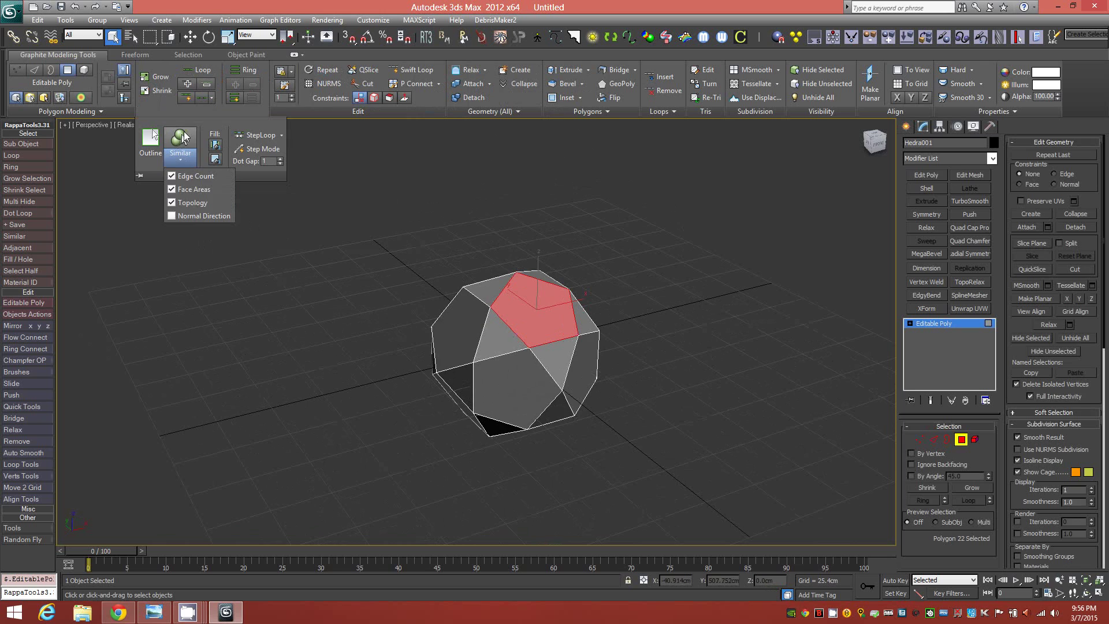
click(180, 139)
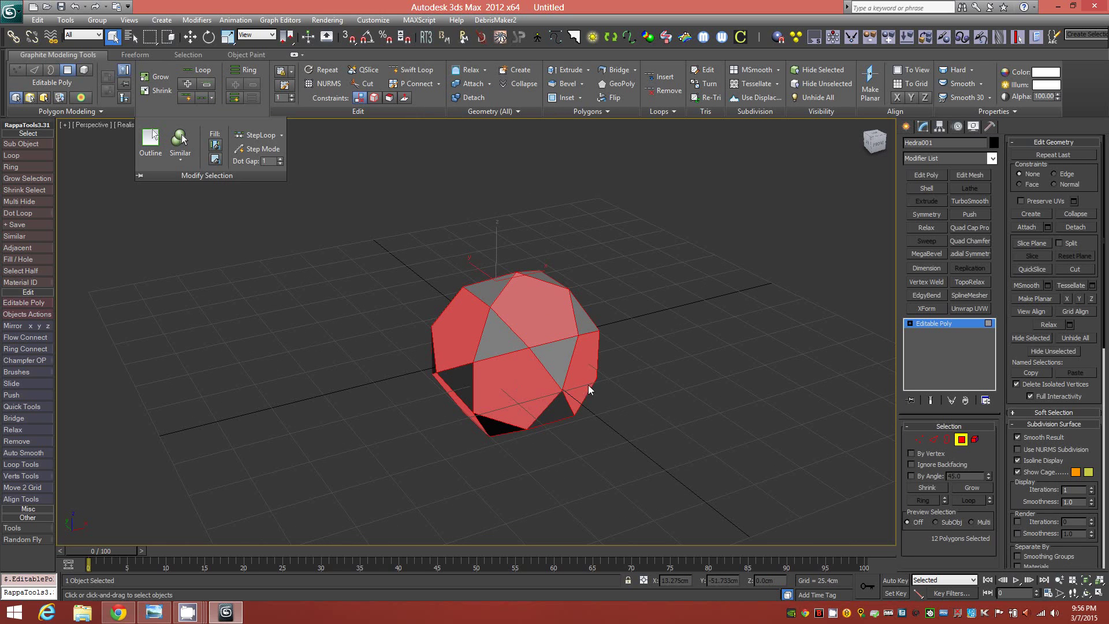
- Extrude the 12 selected pentagons outward, then pull the extrusion further out
key(shift+e)
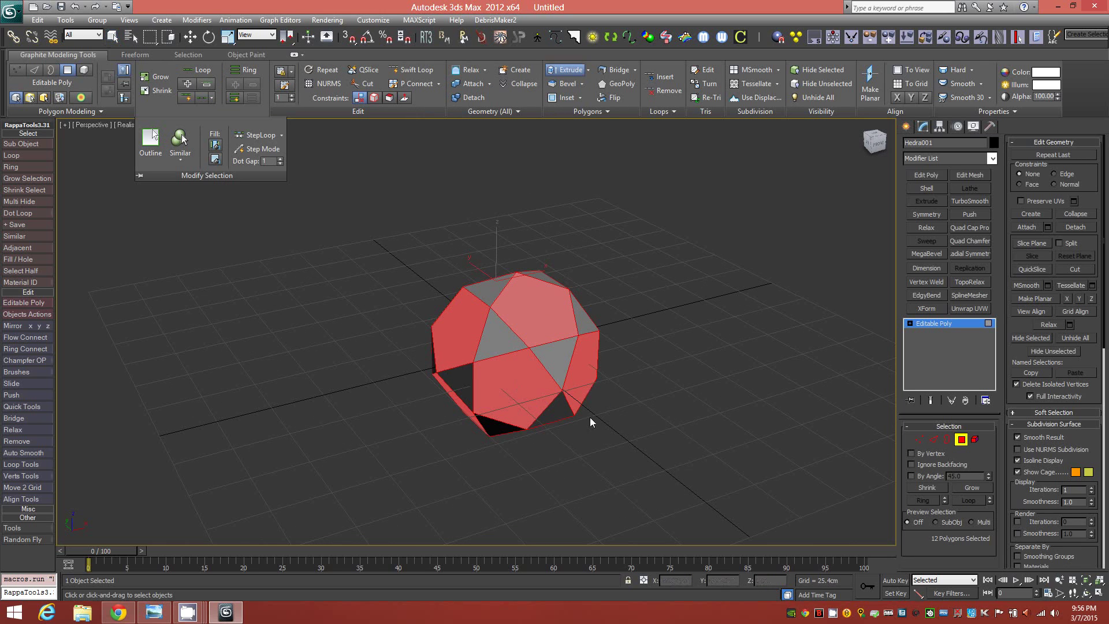
drag(550, 302, 519, 247)
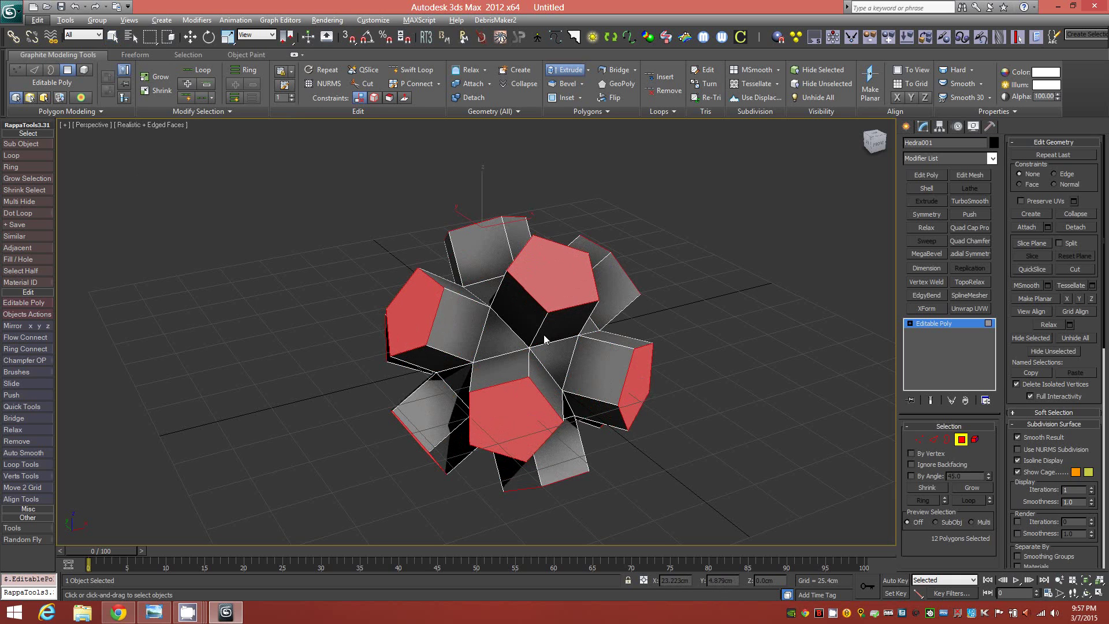
alt+middle_drag(550, 347, 521, 338)
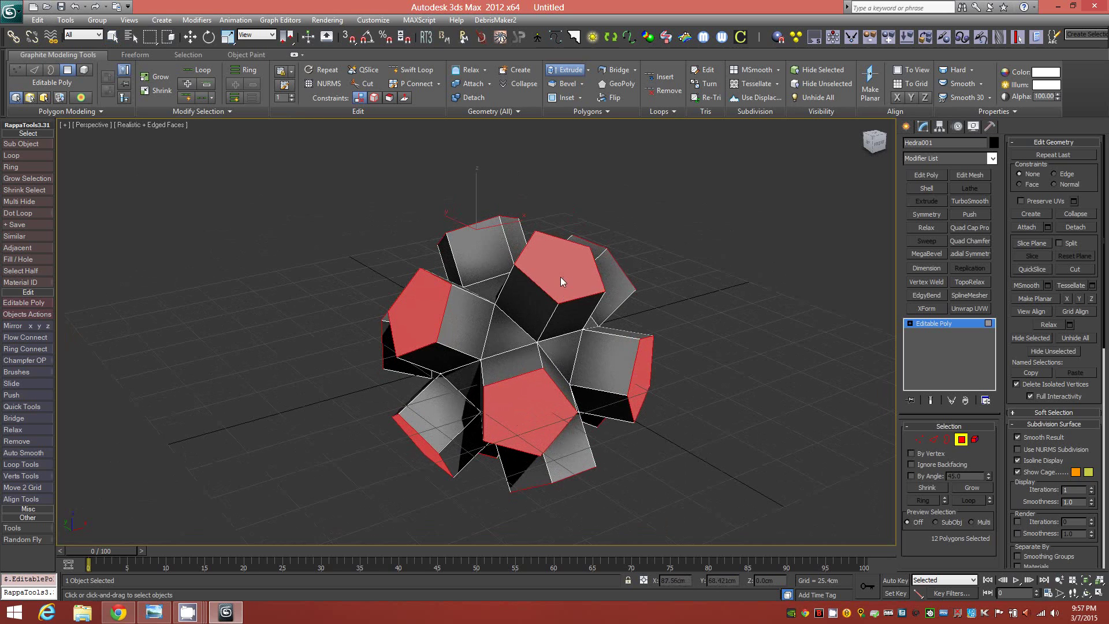
drag(561, 276, 556, 265)
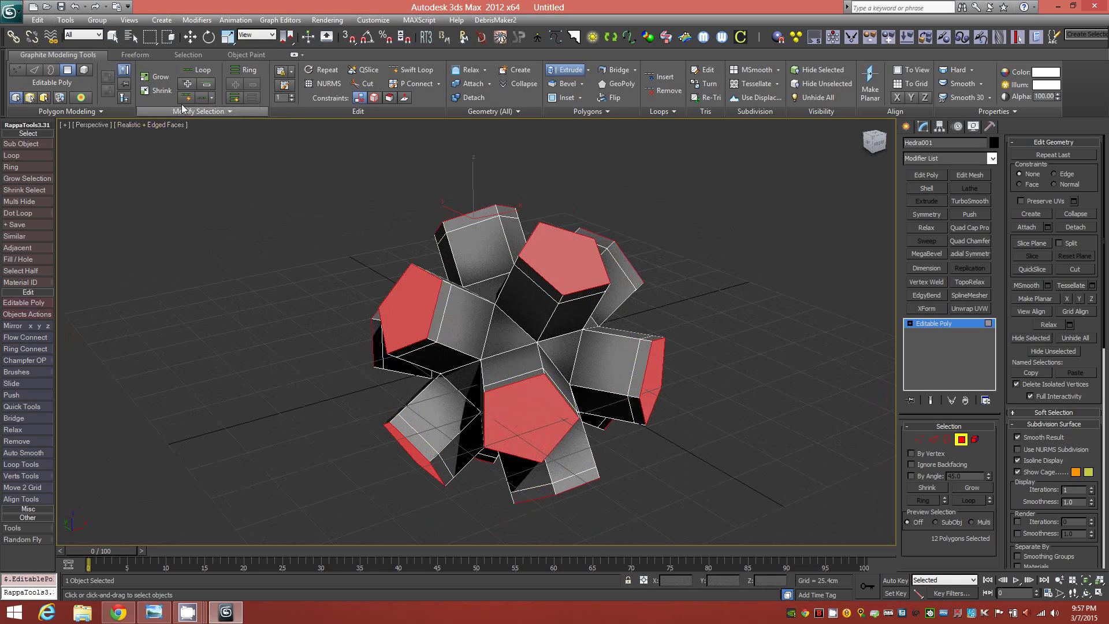
- Grow and invert the selection, then delete those faces to leave 12 separate pentagonal pieces
click(162, 77)
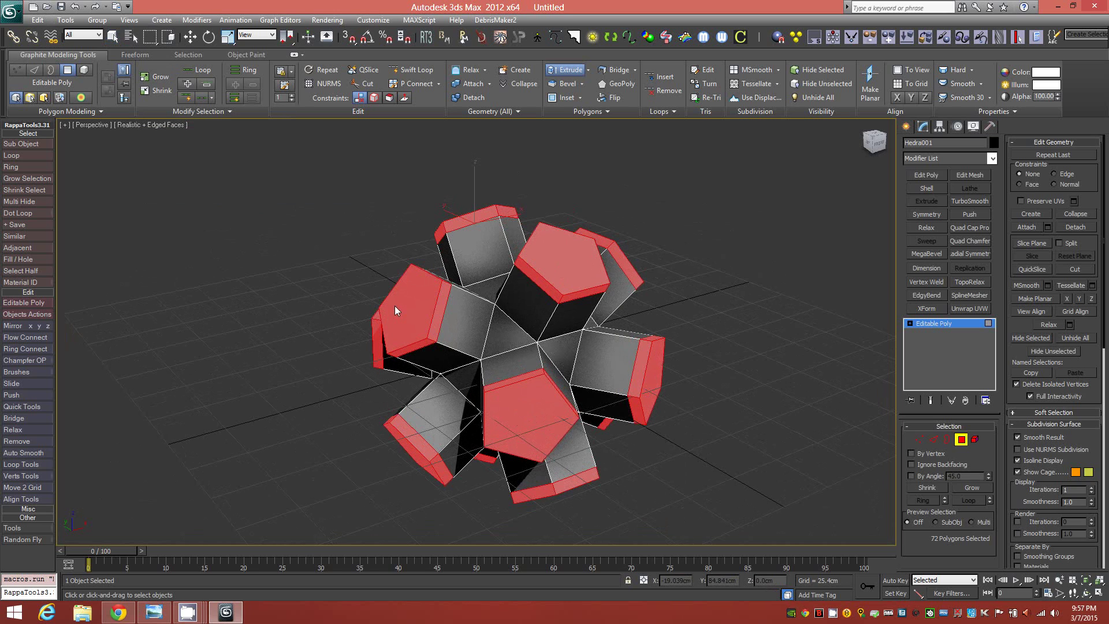
key(ctrl+i)
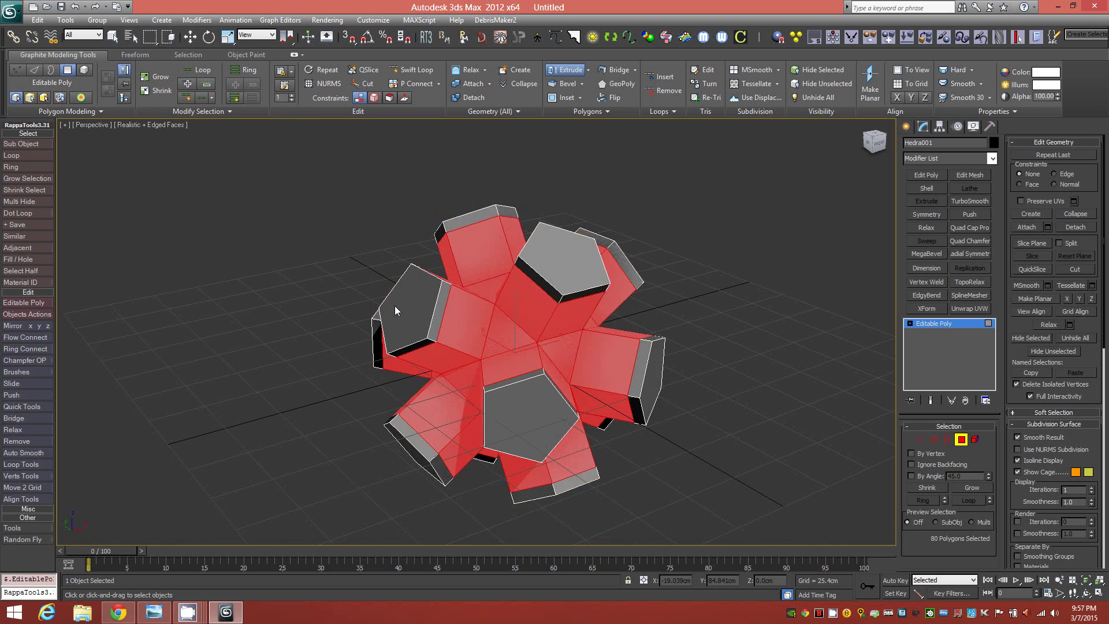
key(Delete)
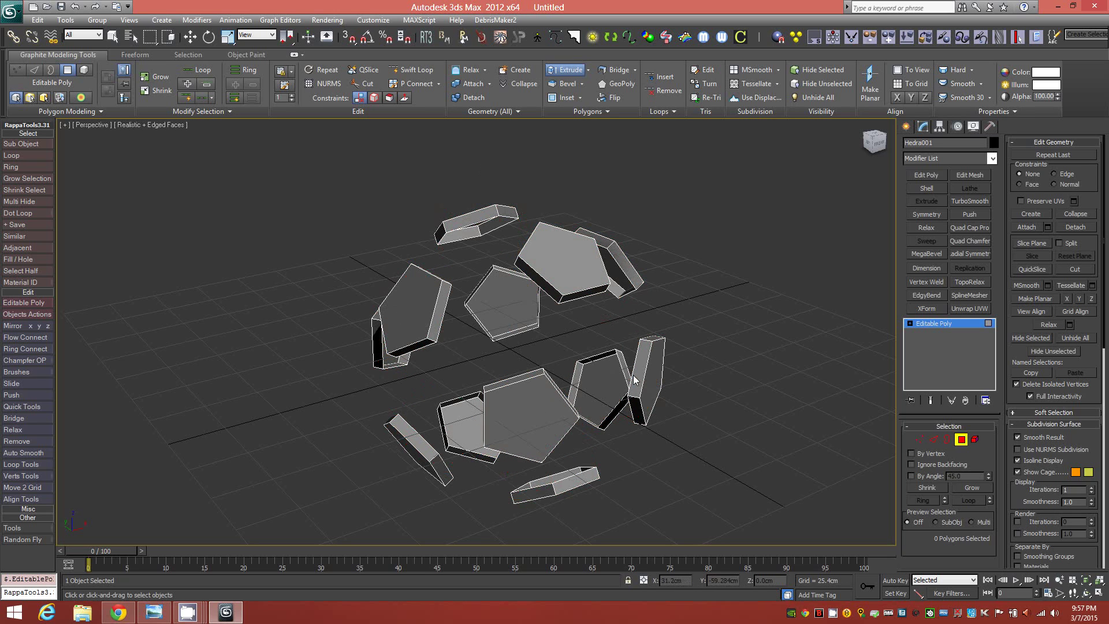
- Select every open border and close them with Cap Poly
key(3)
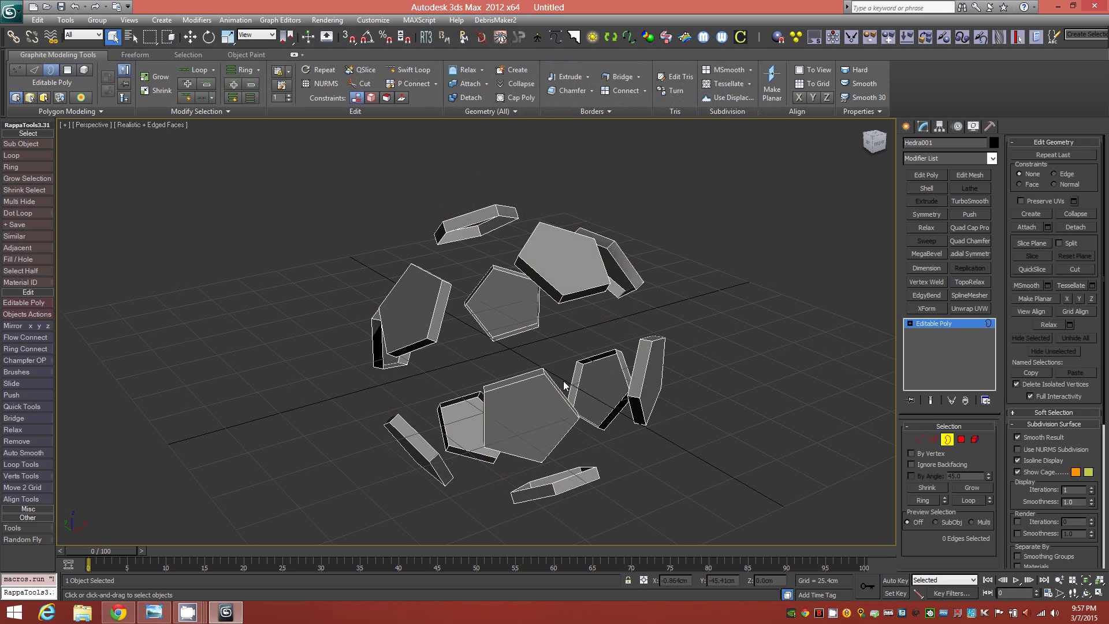
key(ctrl+a)
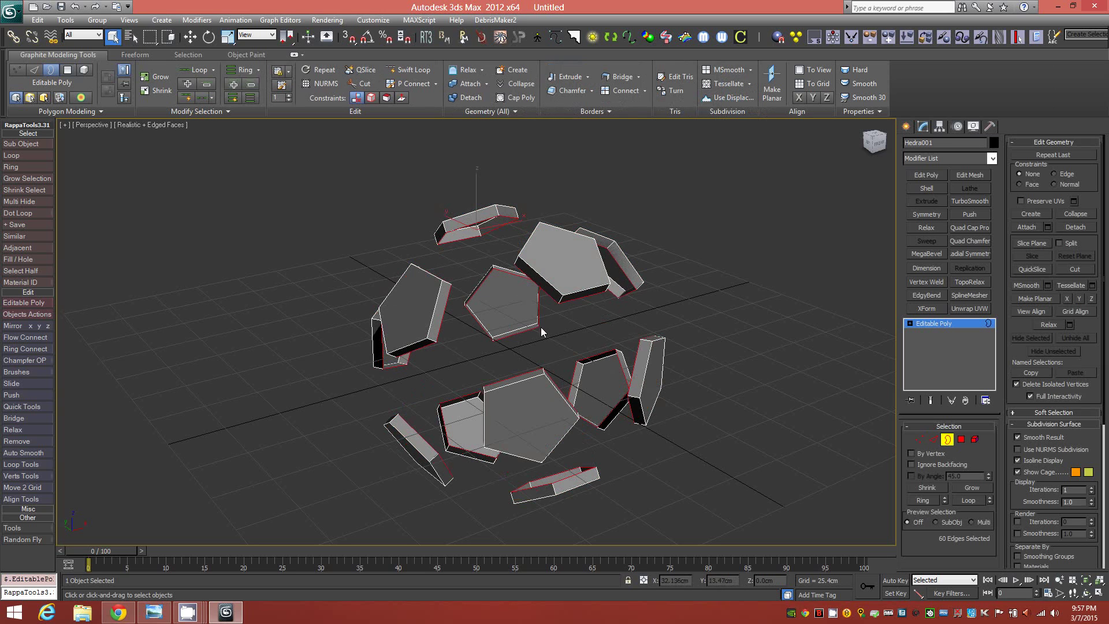
alt+middle_drag(595, 335, 417, 291)
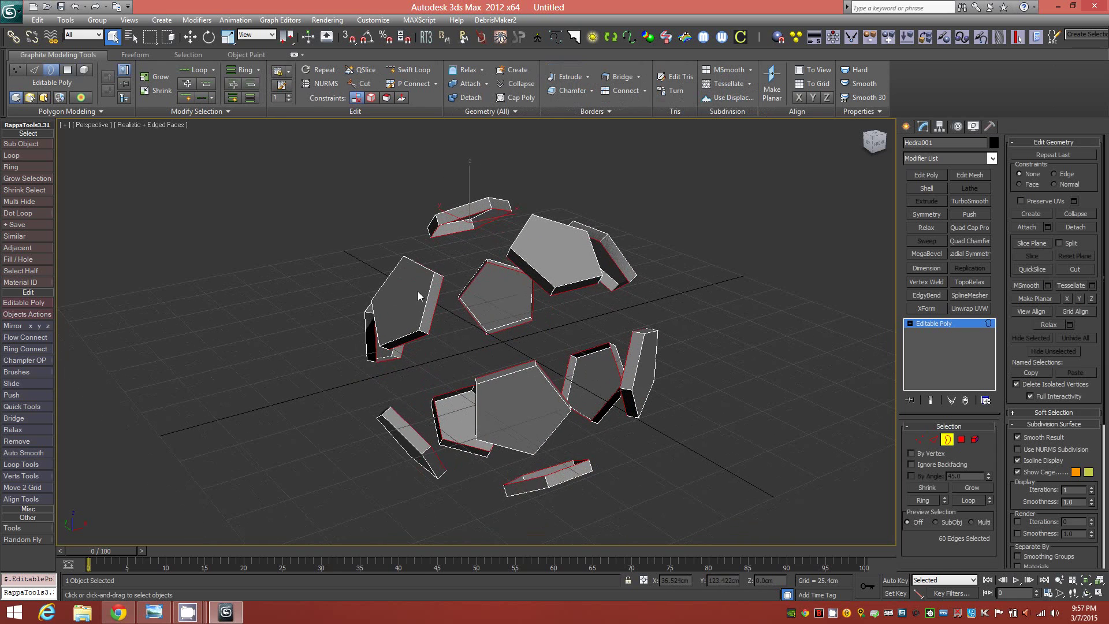
click(514, 97)
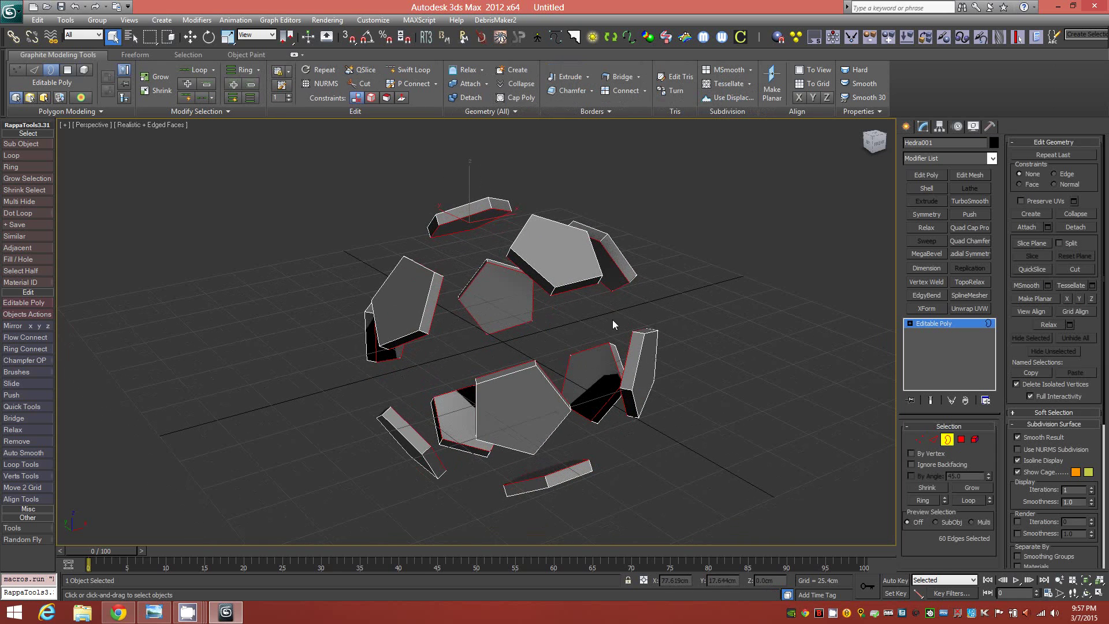
mouse_move(622, 327)
alt+middle_down()
mouse_move(568, 363)
mouse_move(611, 348)
mouse_move(613, 336)
alt+middle_up()
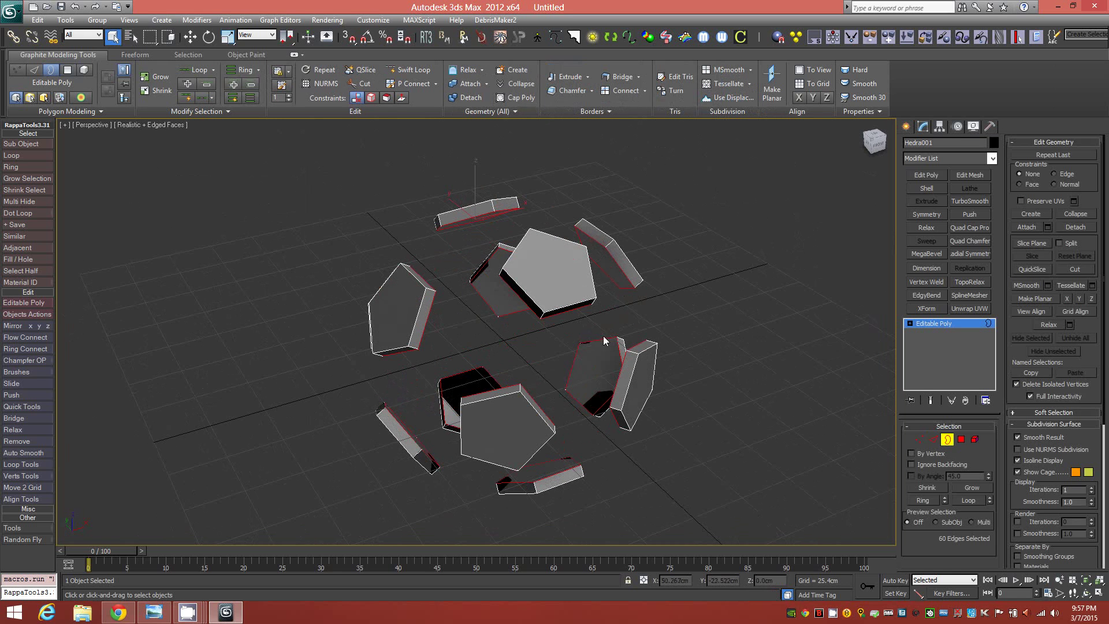
- Select one side face, grow it to the full rim, then Select Similar for all 60 rim polygons
key(3)
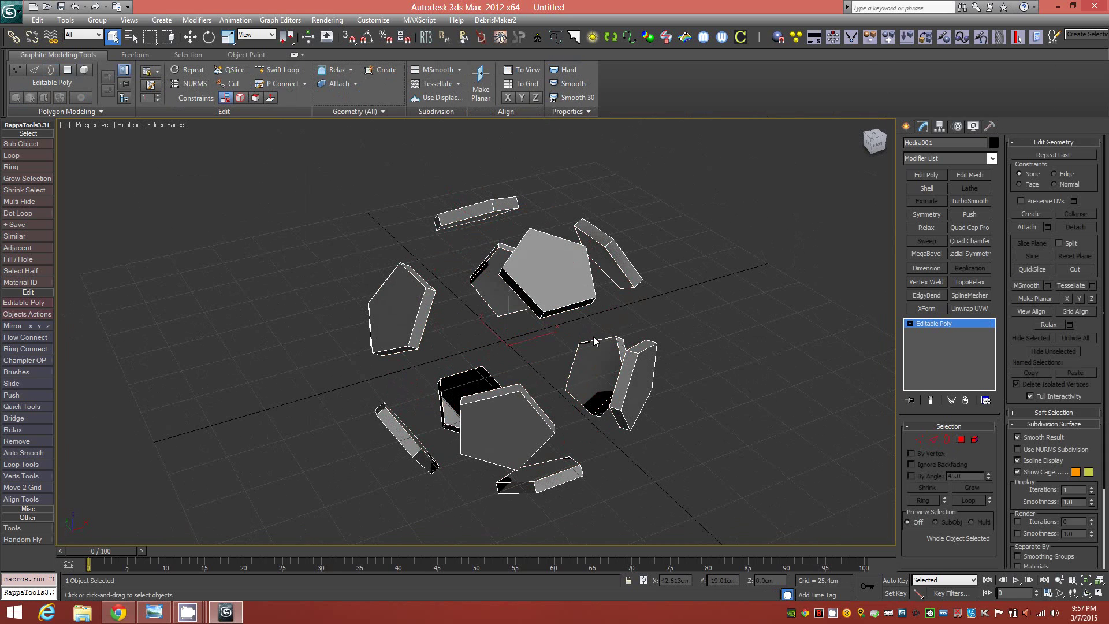
key(4)
click(426, 318)
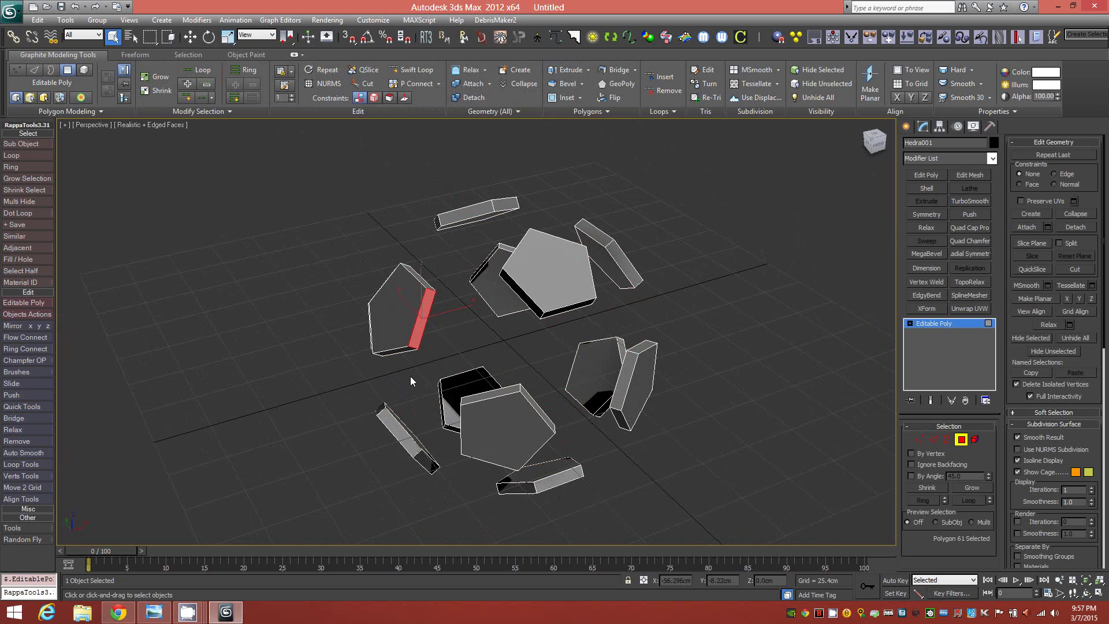
shift+click(403, 349)
click(224, 115)
click(180, 142)
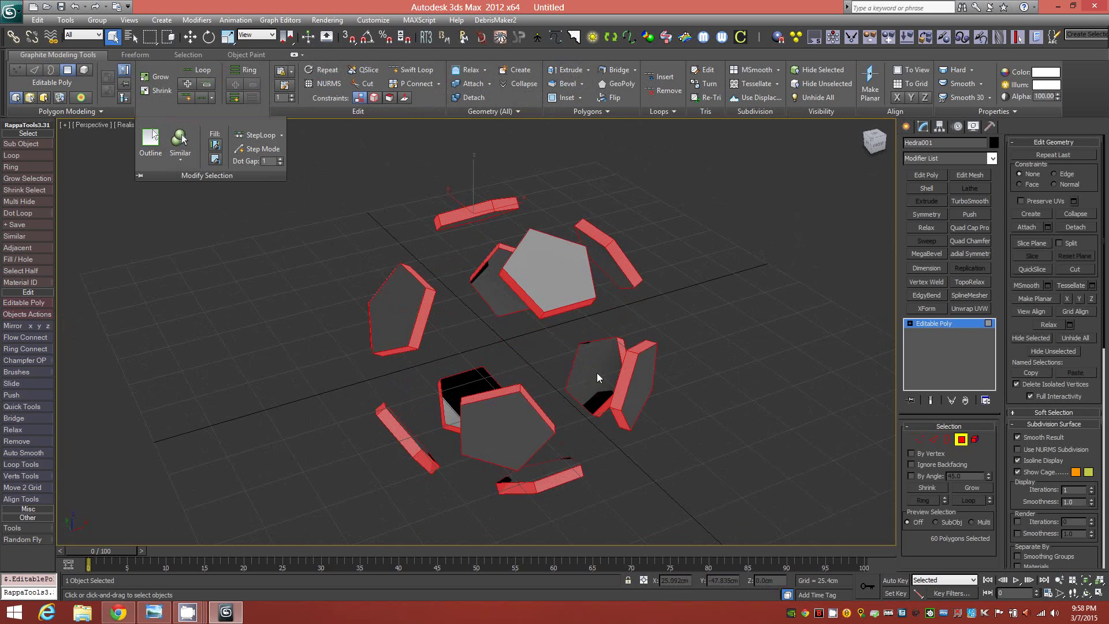
alt+middle_drag(597, 372, 578, 355)
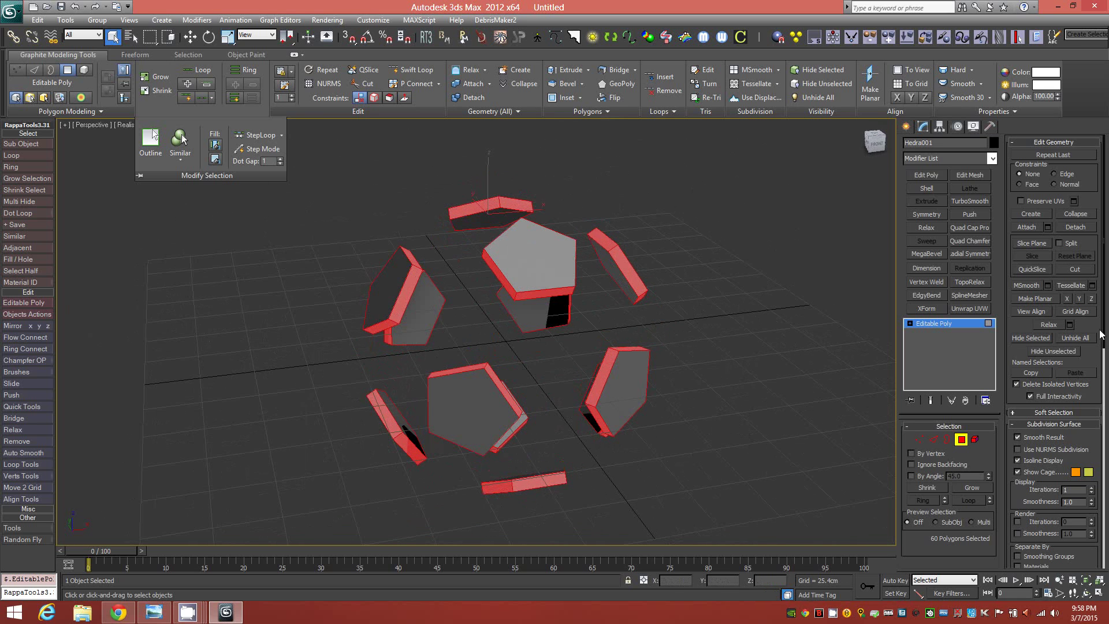
- Add a MegaBevel modifier in Polygon mode and raise the bevel height
click(928, 254)
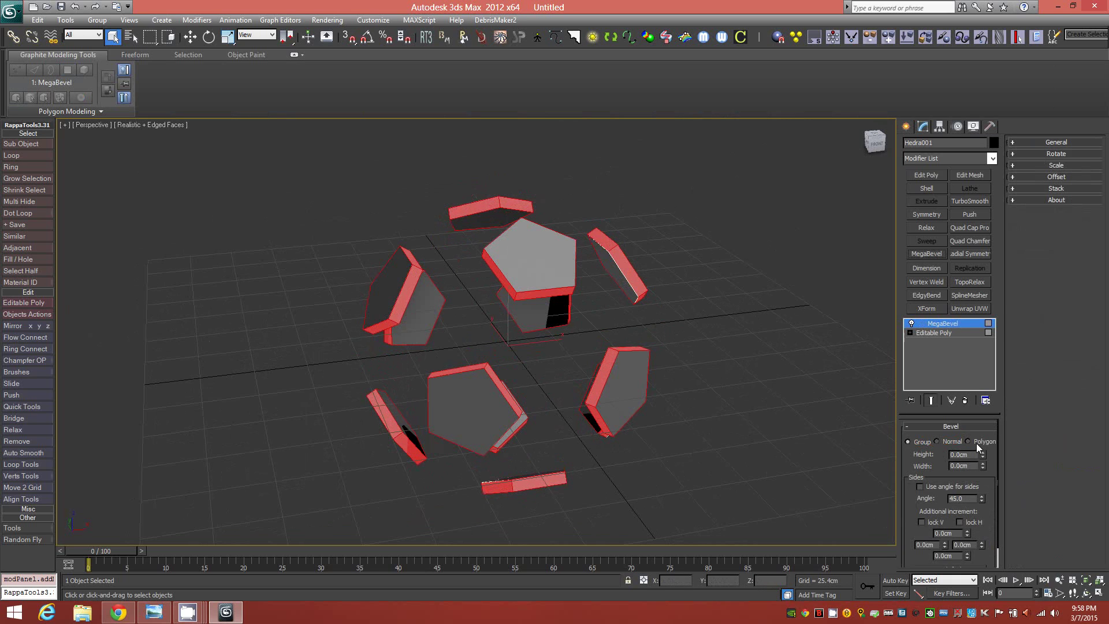
click(975, 442)
drag(983, 456, 983, 314)
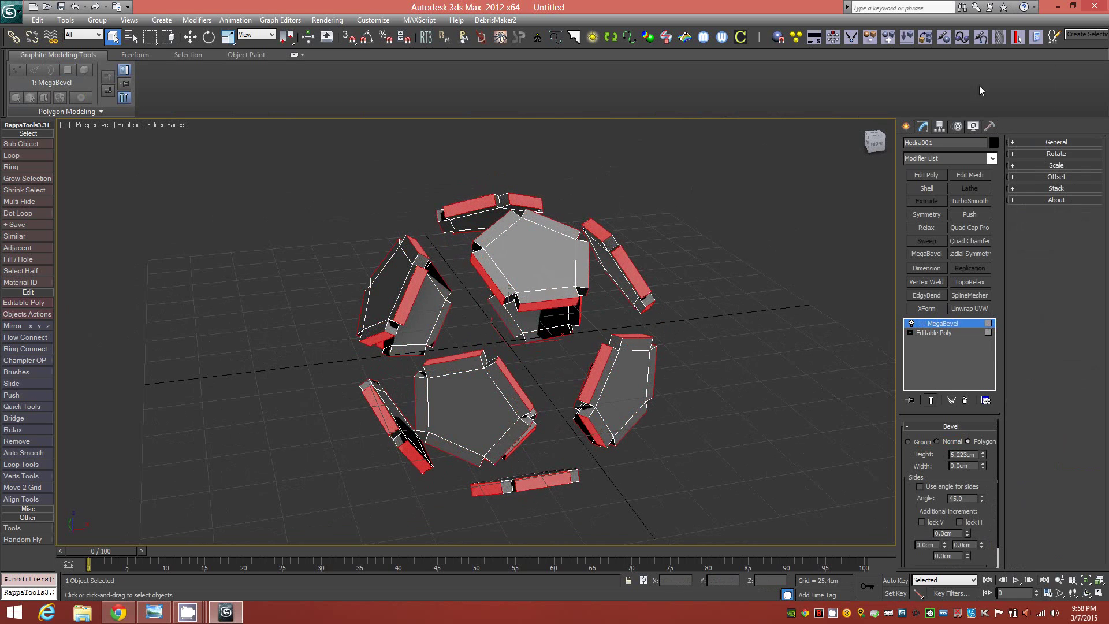
- Enable global stack settings and raise the stacked bevel count to 3
click(1014, 189)
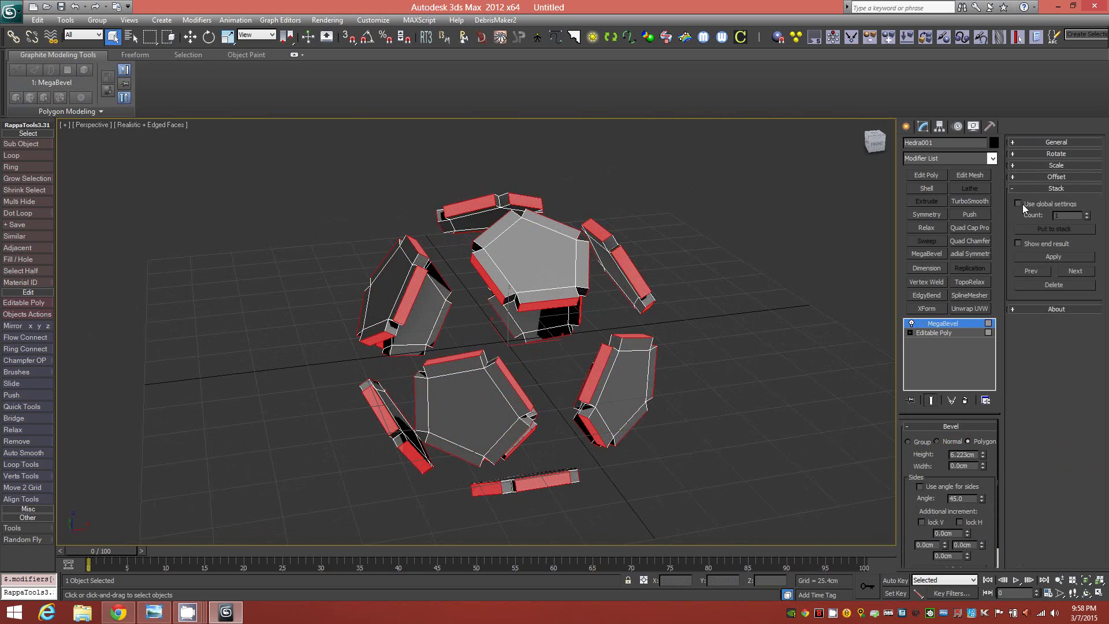
click(1022, 203)
click(1087, 212)
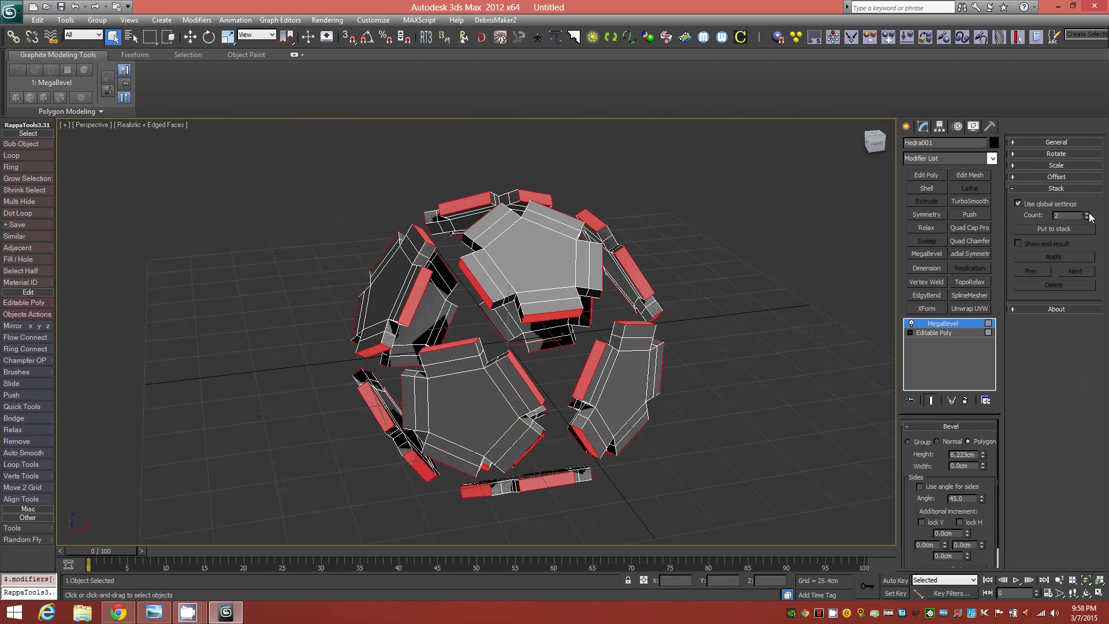
click(1087, 212)
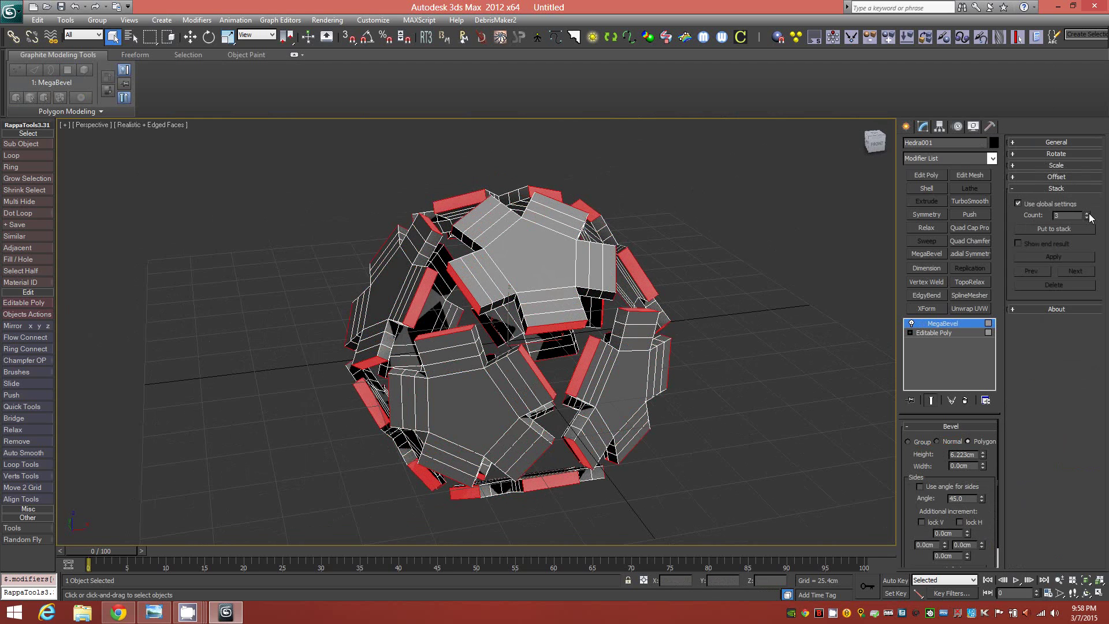
alt+middle_drag(451, 324, 485, 321)
- Set the bevel rotation to X 30 and Y 10 degrees
click(1034, 154)
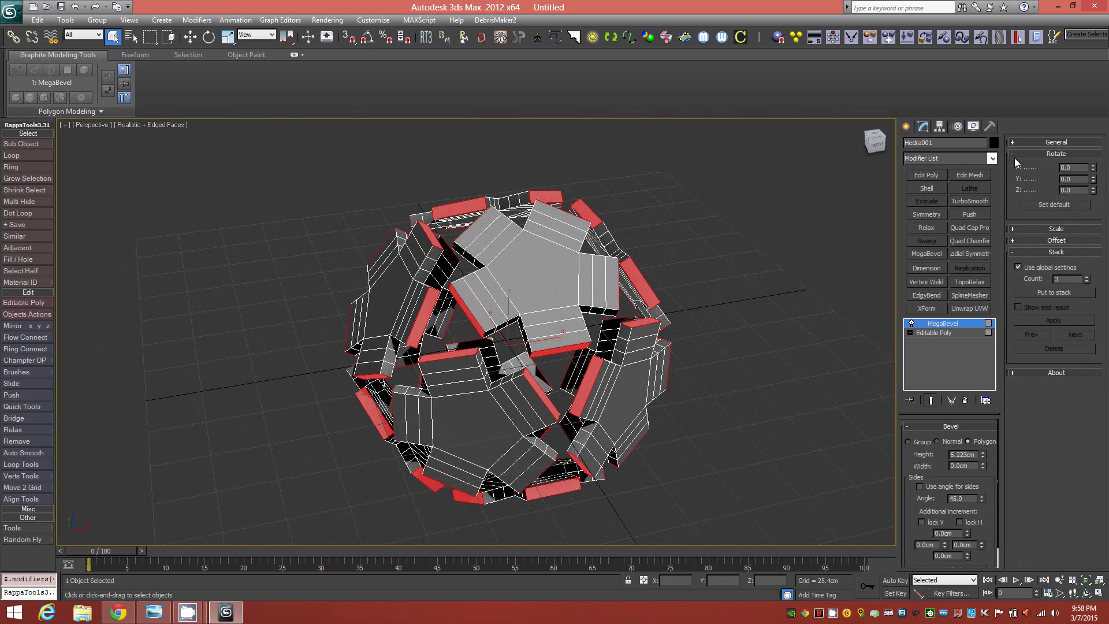
double_click(1069, 167)
text(30)
key(Return)
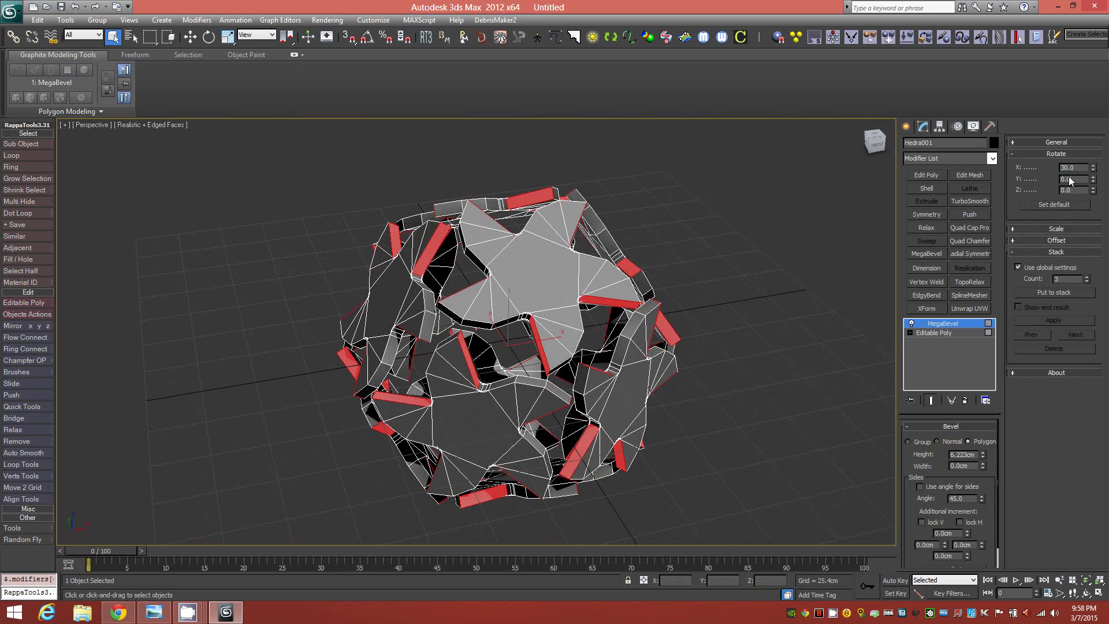
click(1072, 180)
text(10)
key(Return)
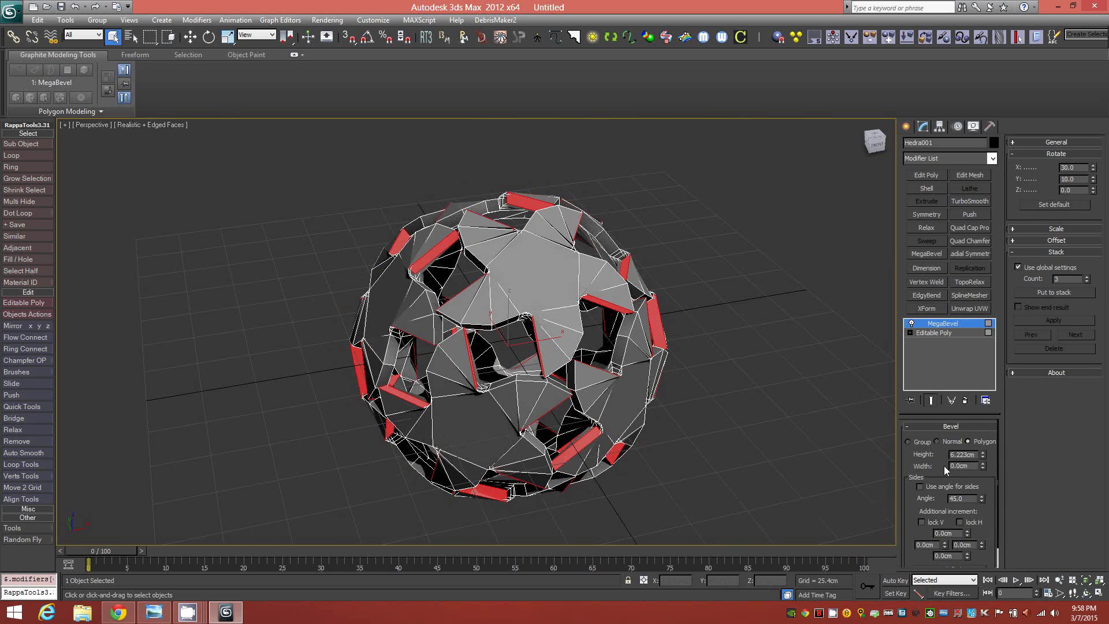
alt+middle_drag(494, 383, 500, 384)
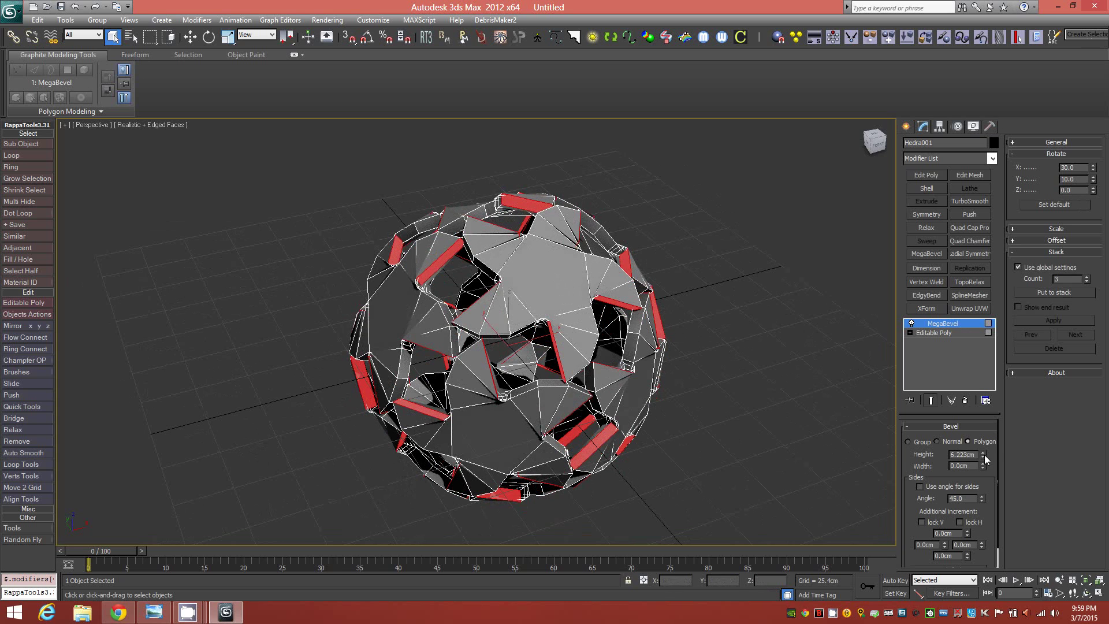
- Lower the bevel height to about 5.6cm and add a fourth stacked layer
drag(985, 455, 983, 457)
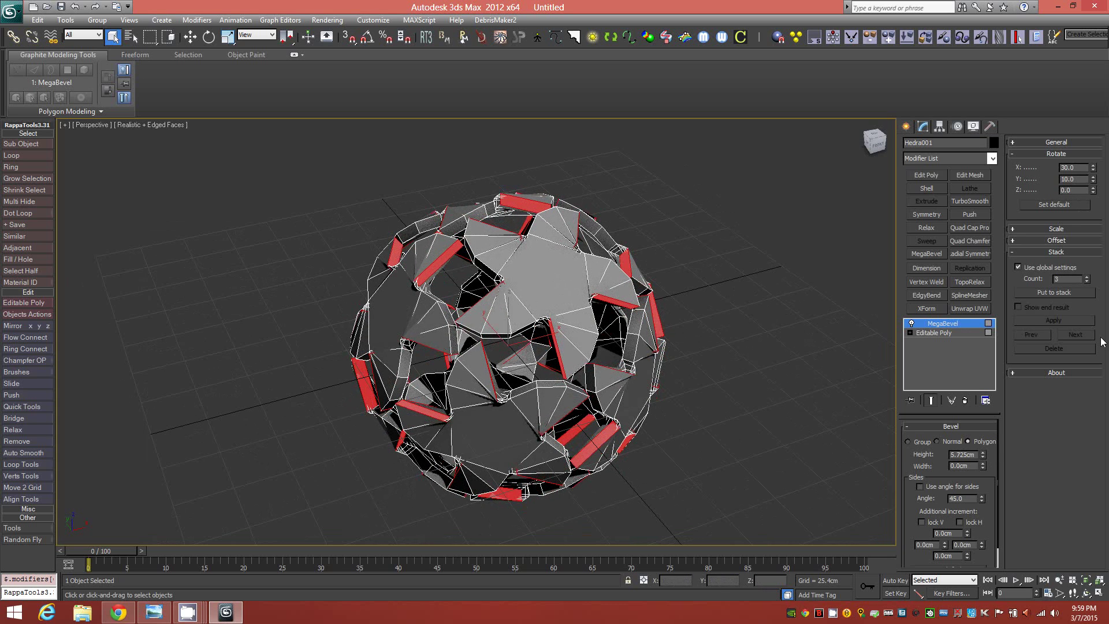
click(1088, 278)
alt+middle_drag(550, 297, 448, 306)
scroll(447, 306, up, 6)
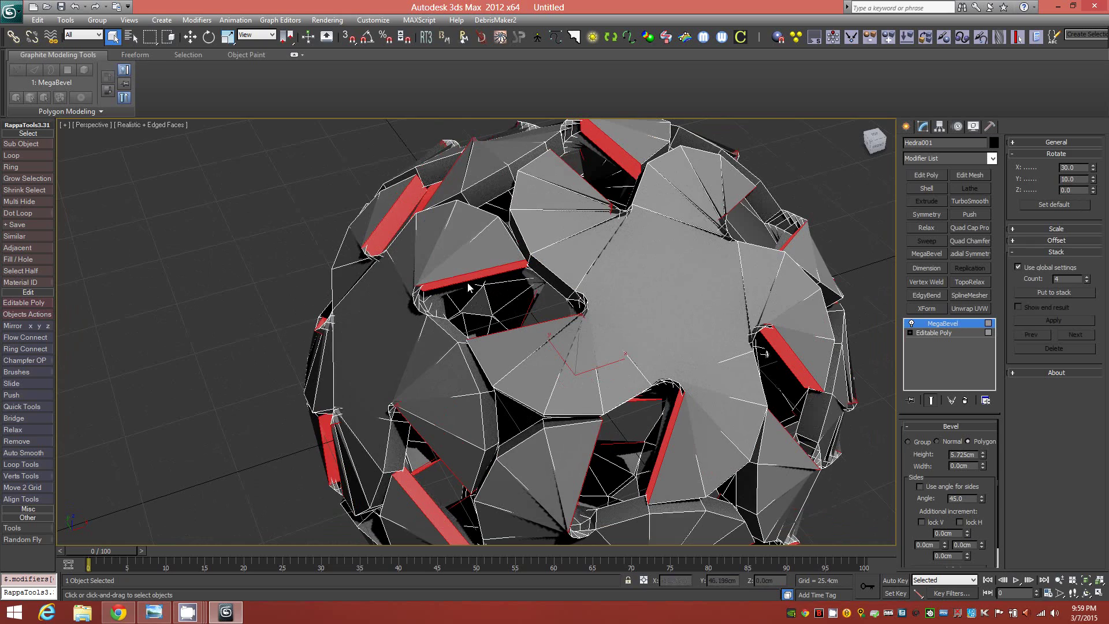
alt+middle_drag(496, 428, 577, 275)
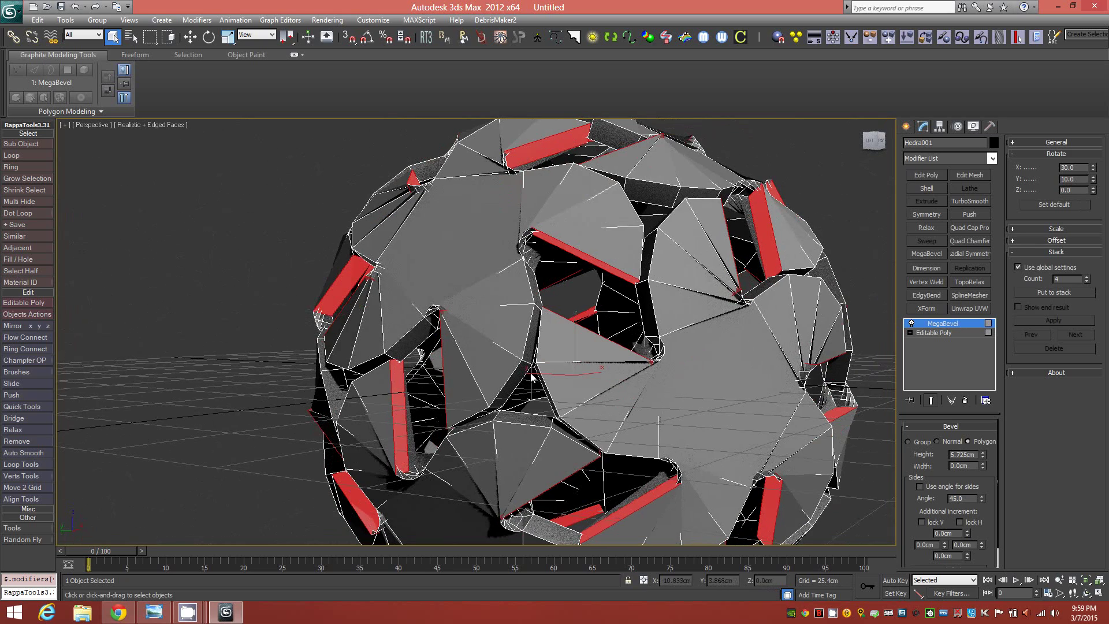
alt+middle_drag(638, 337, 586, 347)
alt+middle_drag(677, 455, 587, 371)
alt+middle_drag(544, 290, 583, 399)
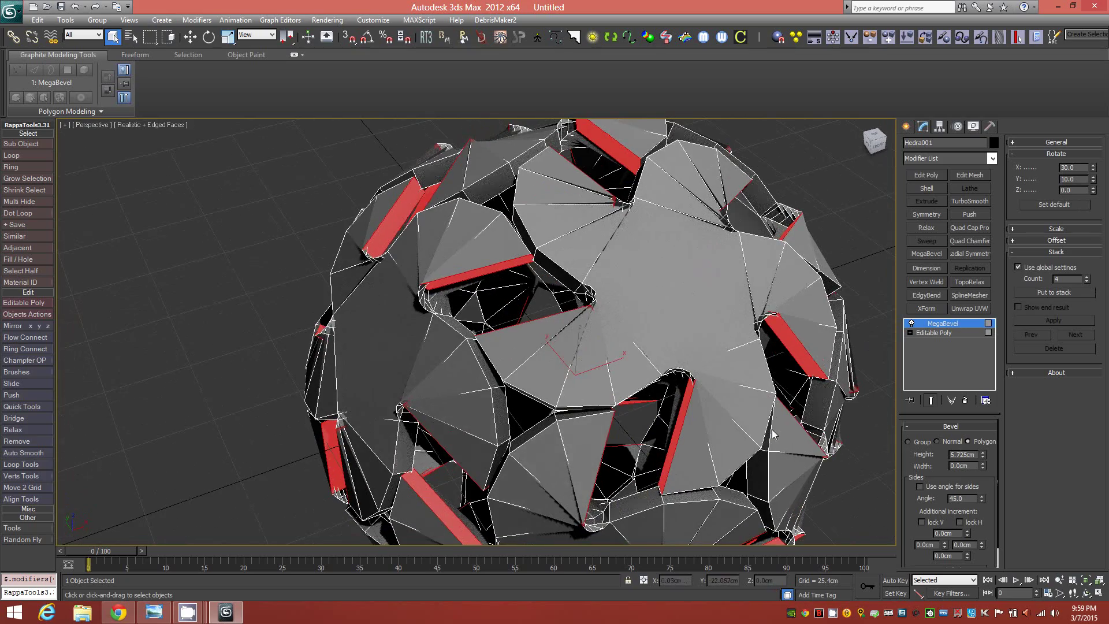
- Fine-tune to X rotation 27.92, bevel height 6.164cm and four stacked layers
drag(1097, 169, 1107, 291)
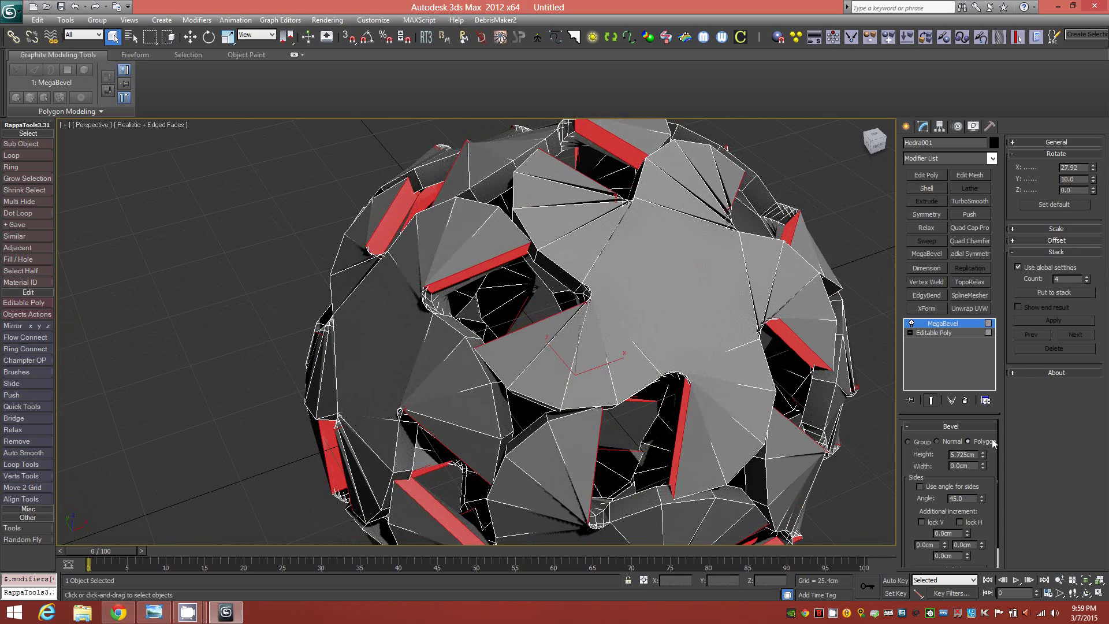
drag(984, 457, 986, 456)
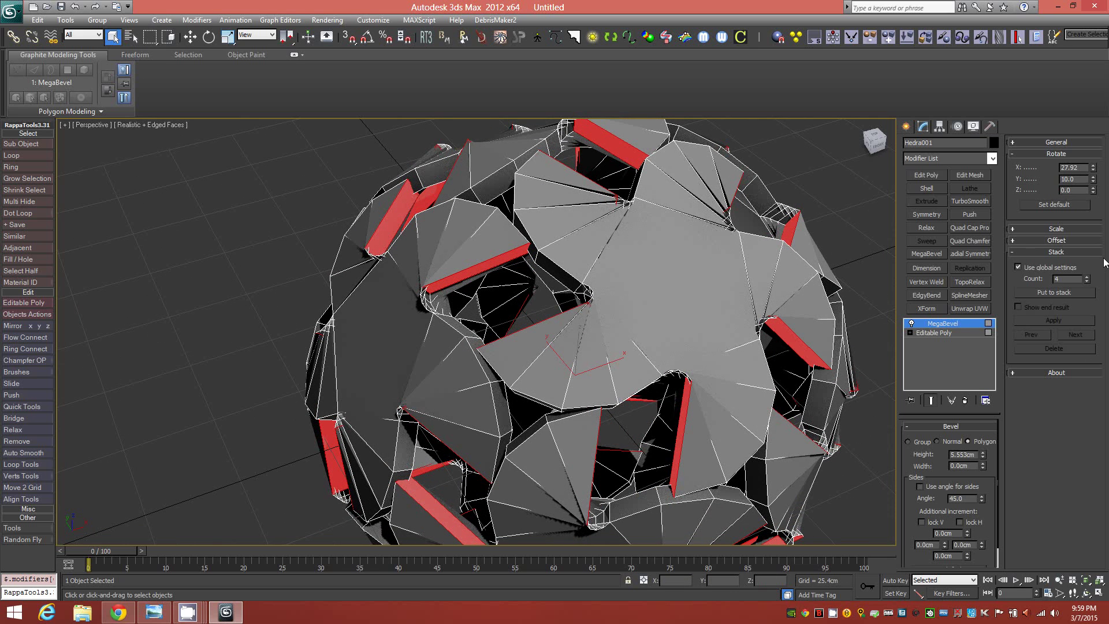
click(1087, 281)
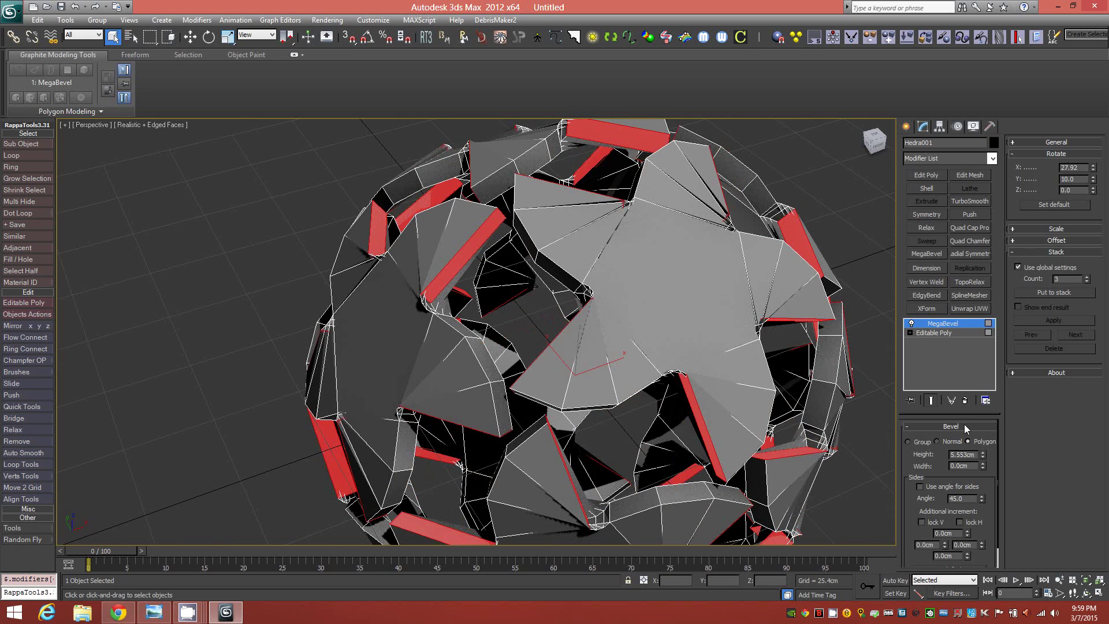
drag(987, 456, 988, 451)
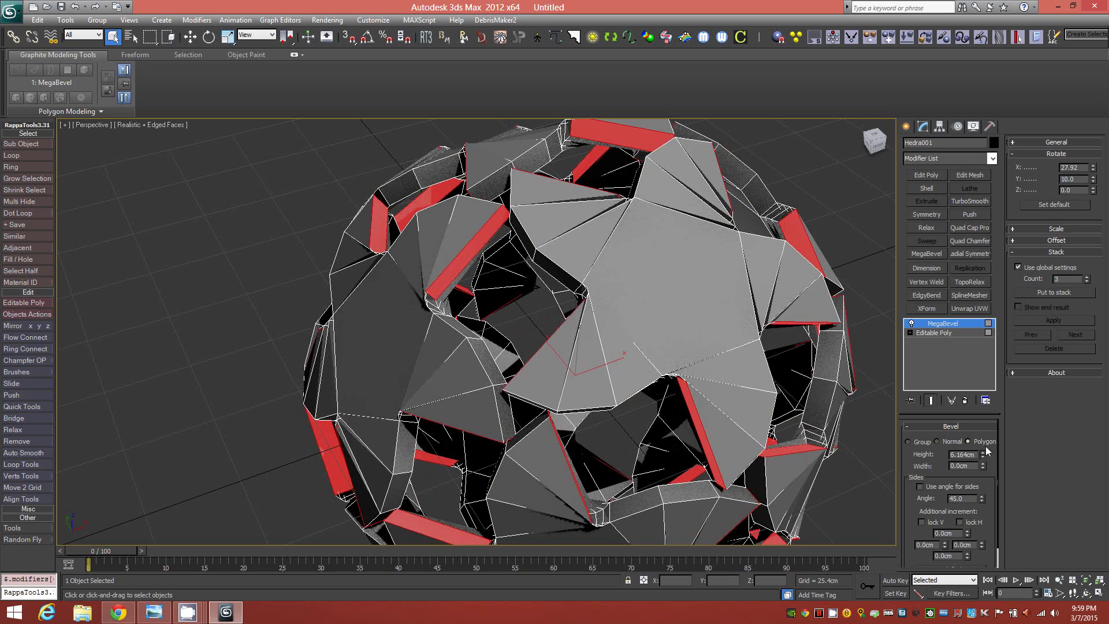
click(1086, 276)
alt+middle_drag(633, 359, 596, 342)
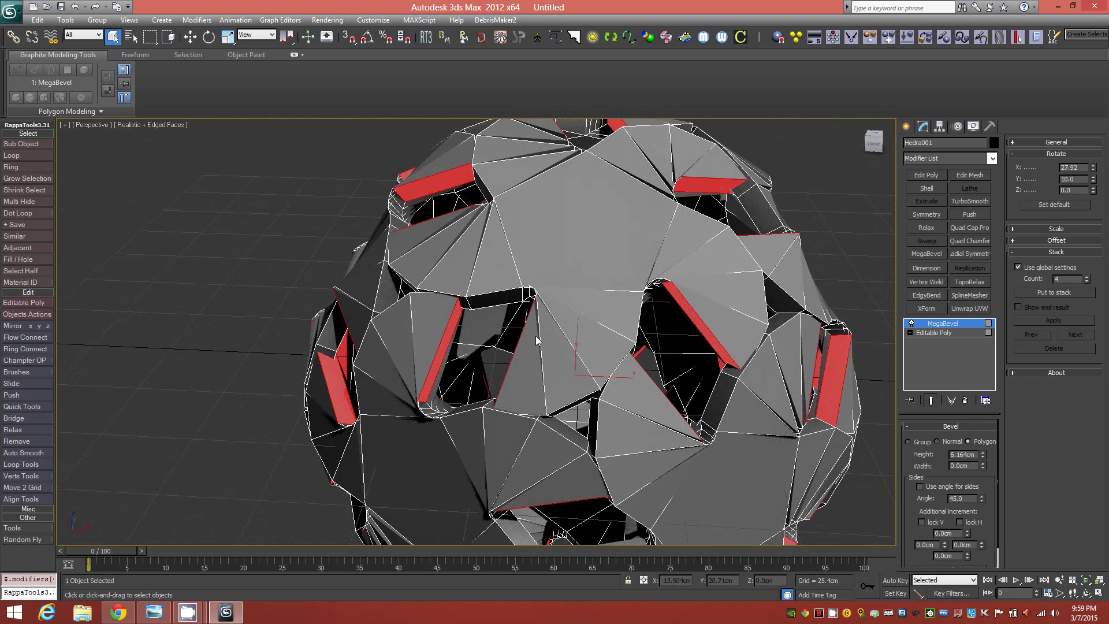
alt+middle_drag(506, 391, 520, 385)
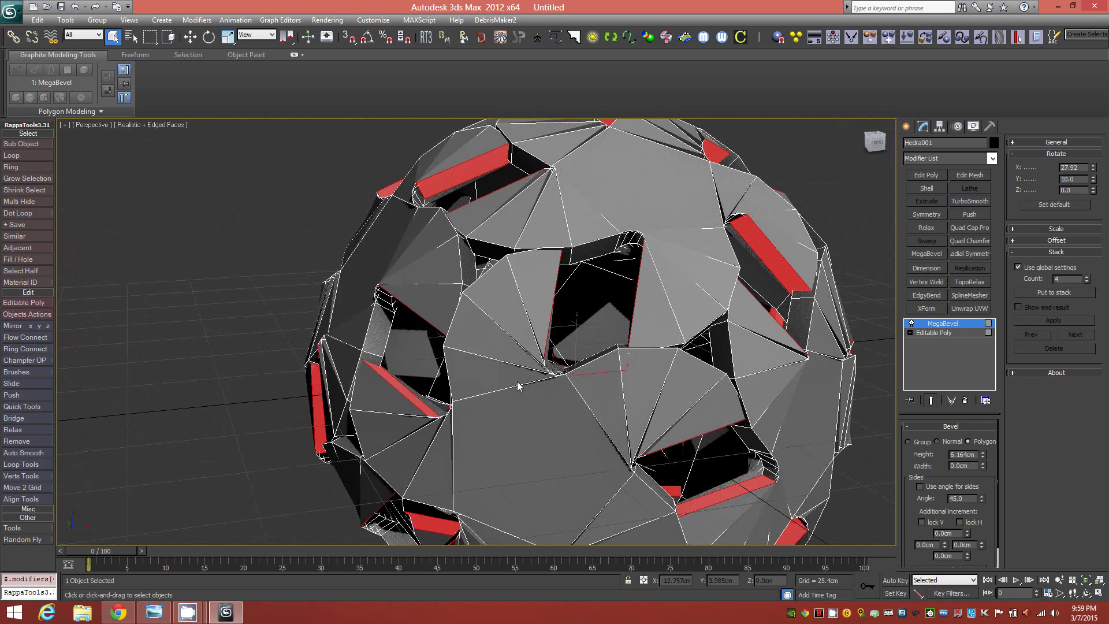
alt+middle_drag(664, 317, 650, 359)
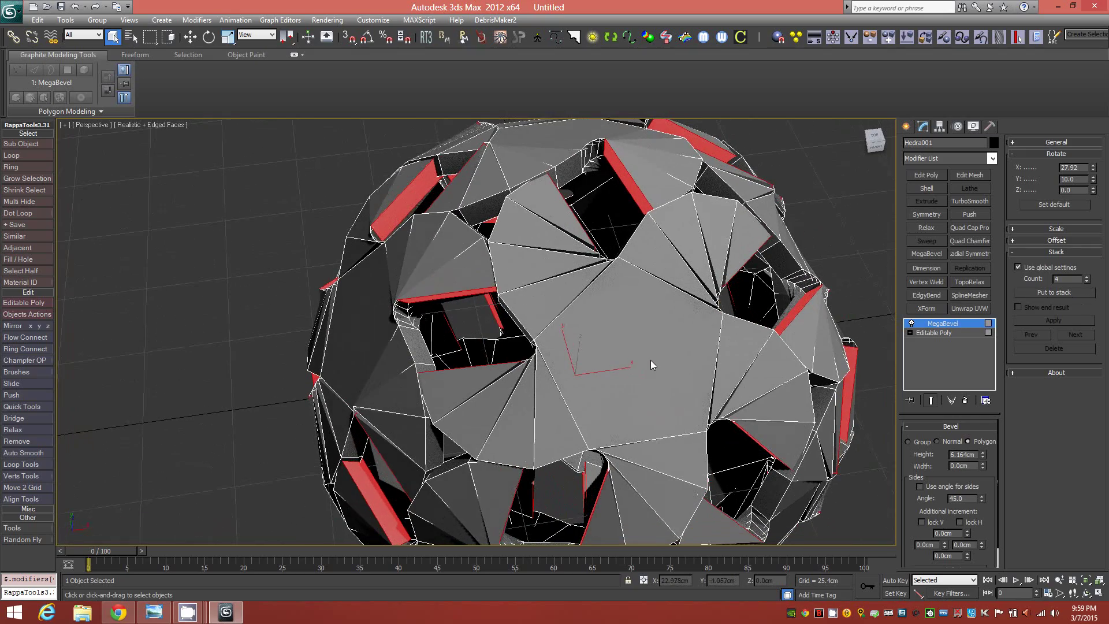
alt+middle_drag(458, 295, 515, 349)
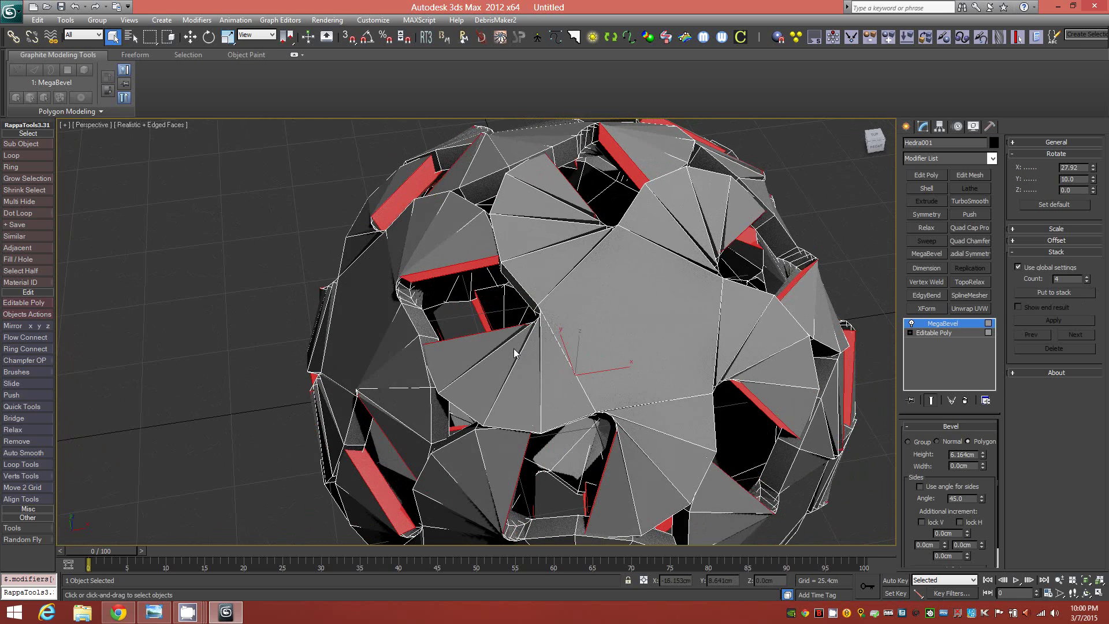
- Add an Edit Poly modifier above MegaBevel and enter Polygon level
click(67, 111)
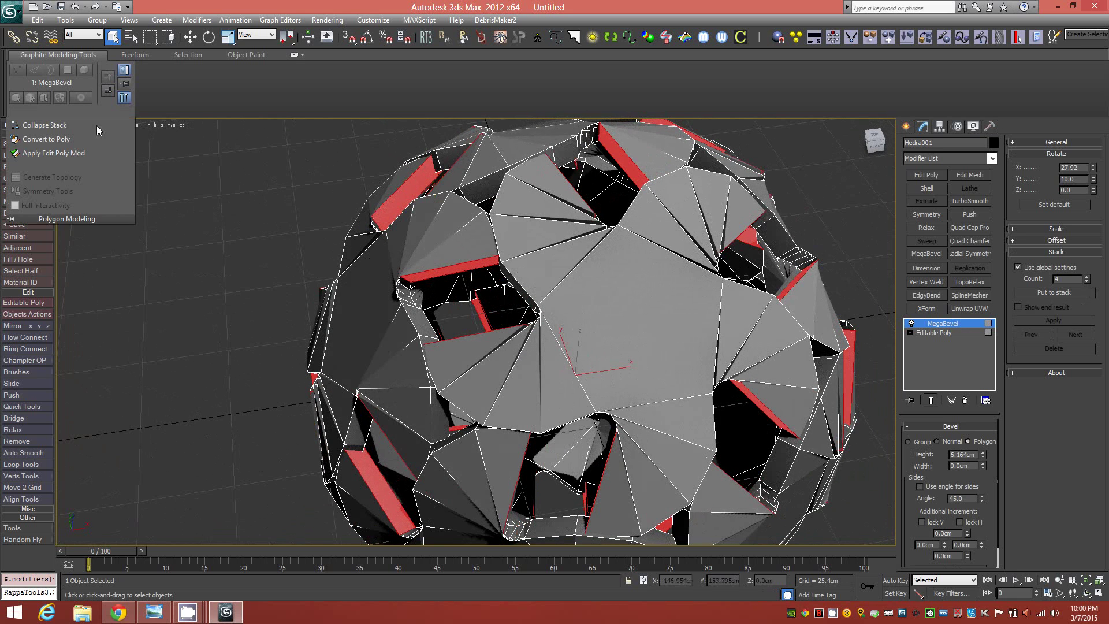
click(53, 153)
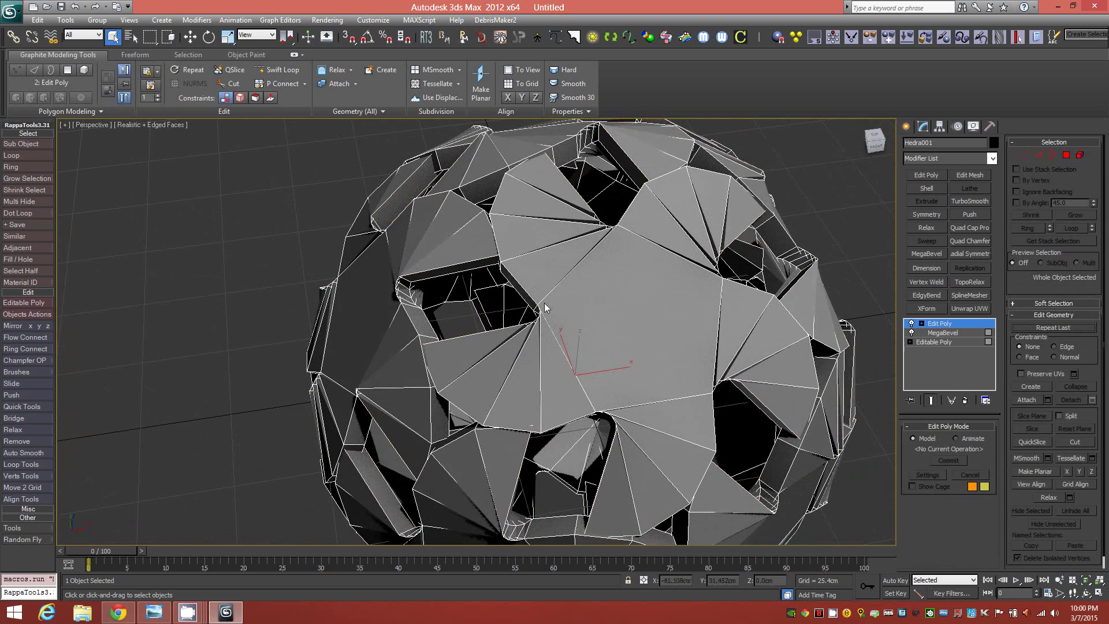
key(4)
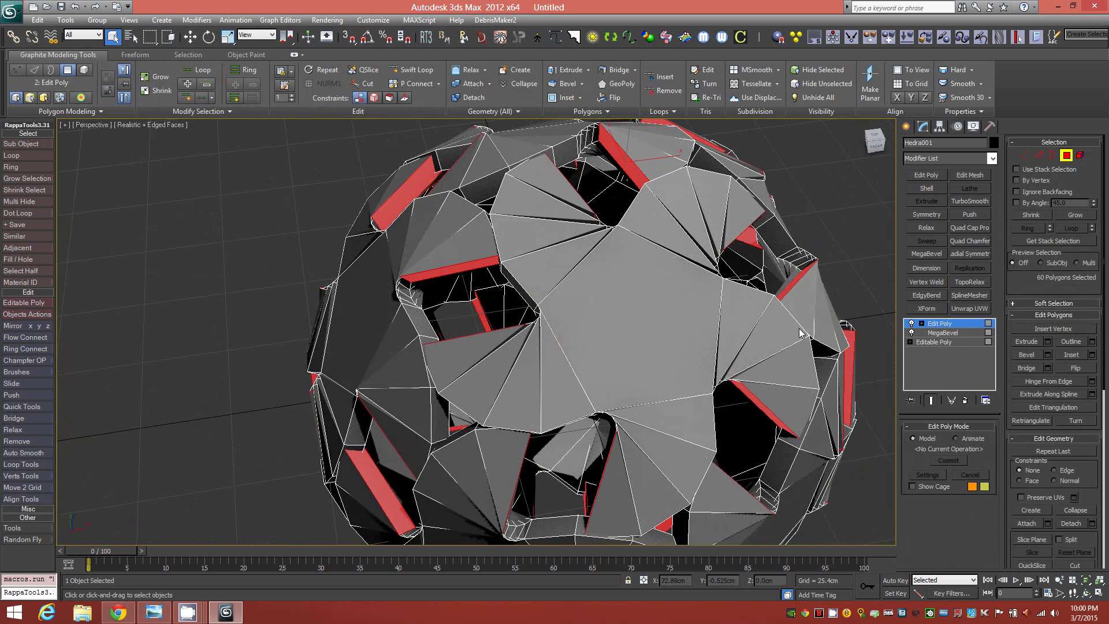
alt+middle_drag(799, 331, 778, 341)
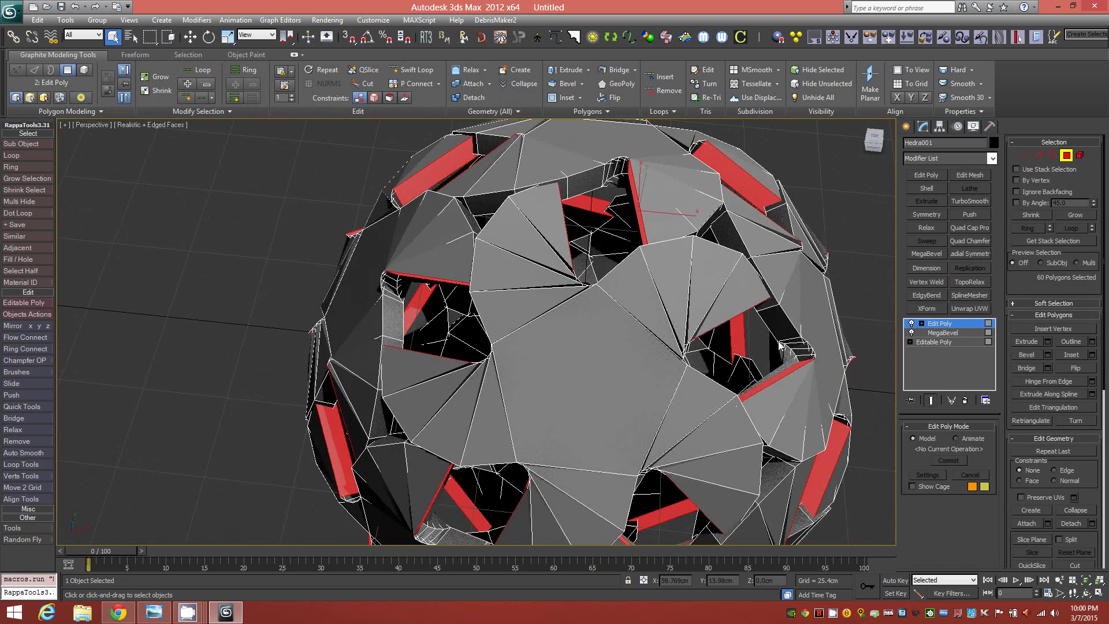
- Bridge the selected polygon pairs with 2 segments, then exit Polygon sub-object mode
shift+click(619, 72)
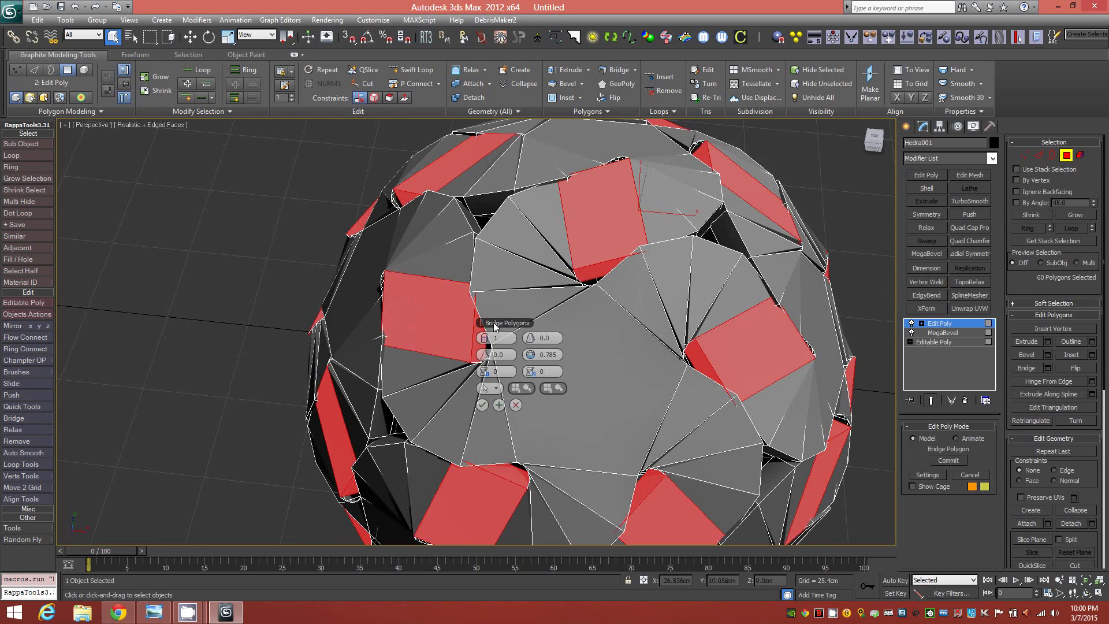
drag(494, 324, 154, 296)
alt+middle_drag(422, 338, 502, 329)
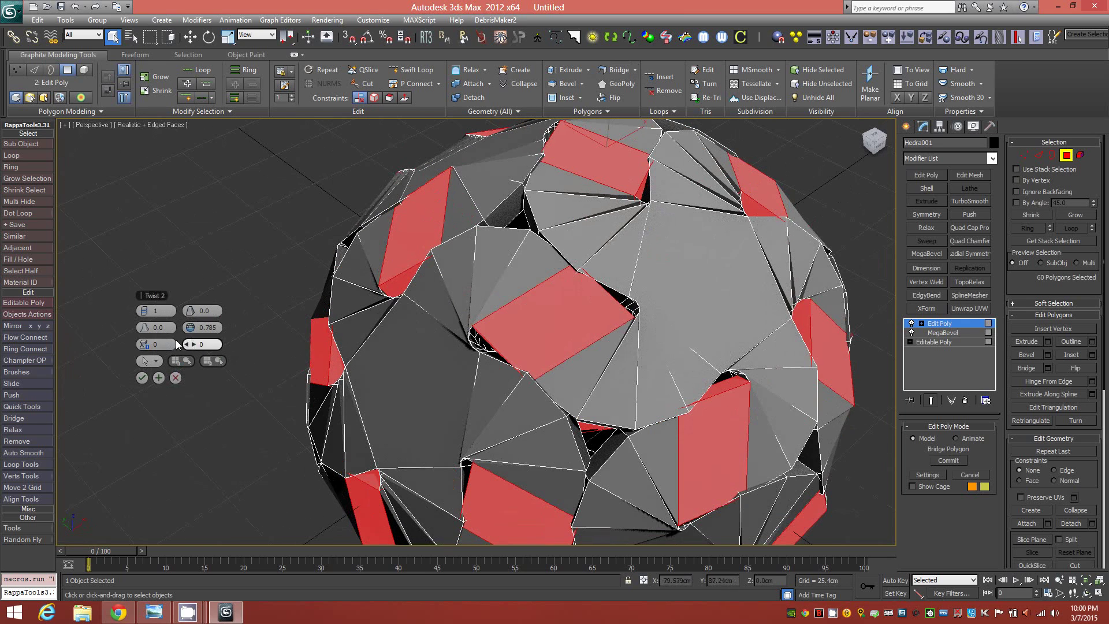
click(146, 310)
alt+middle_drag(586, 357, 595, 326)
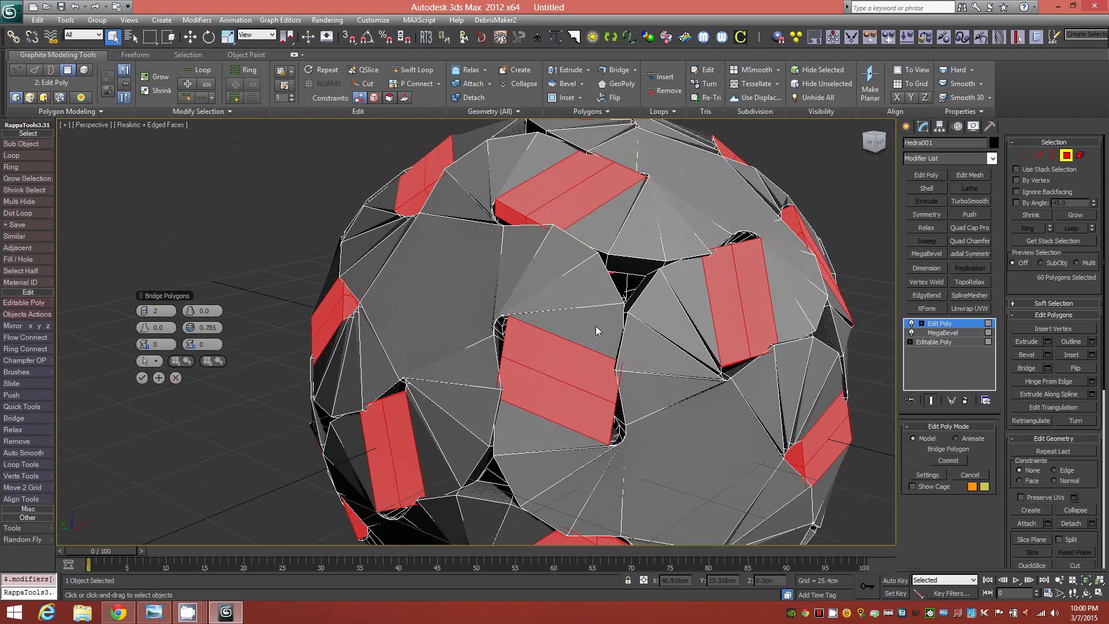
click(144, 378)
alt+middle_drag(438, 399, 324, 387)
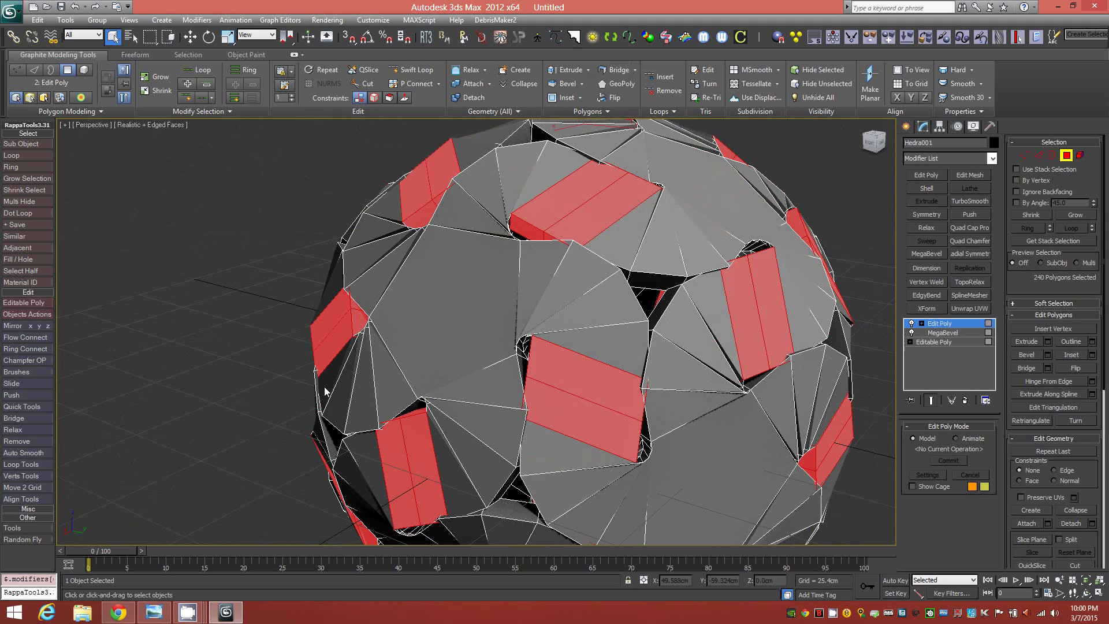
click(1065, 155)
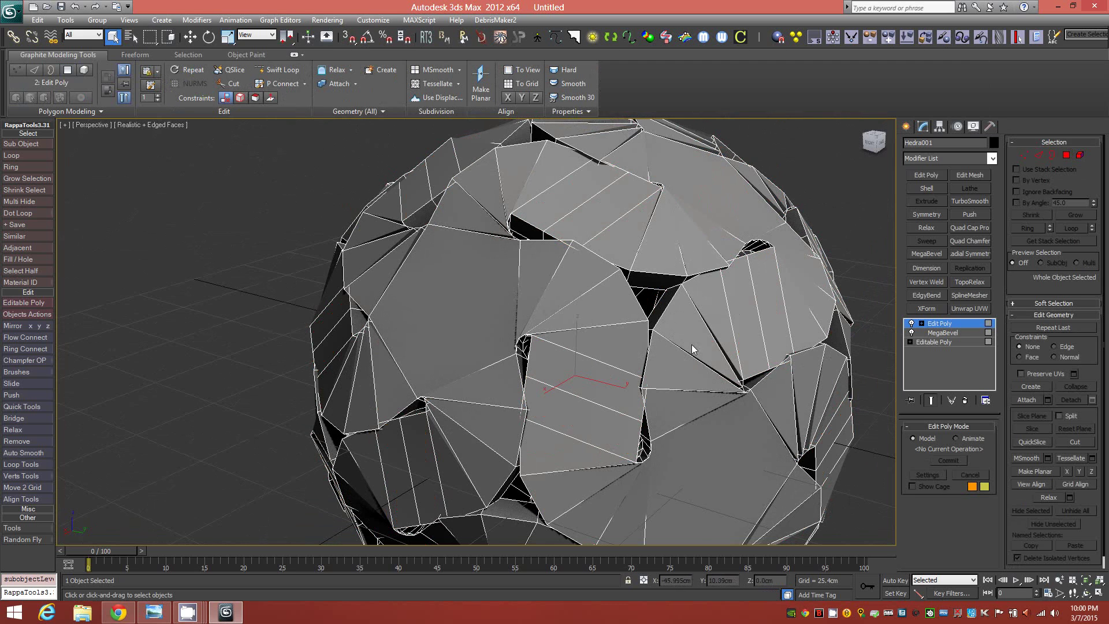
alt+middle_drag(693, 349, 658, 322)
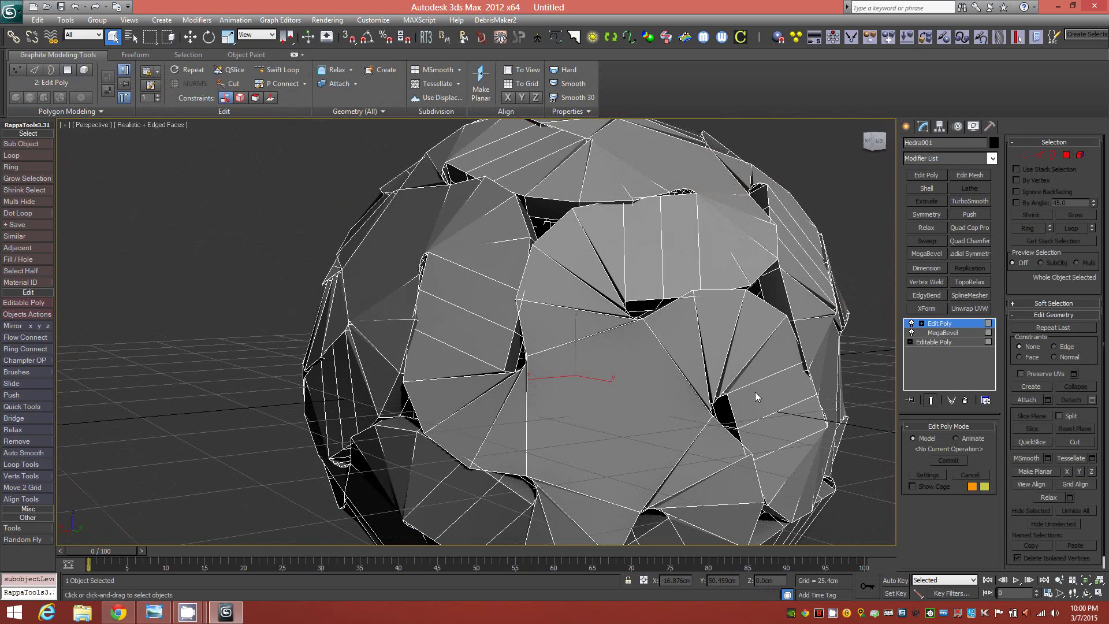
- Add a Relax modifier and, after trying 0 and 2, settle on 1 iteration
click(926, 228)
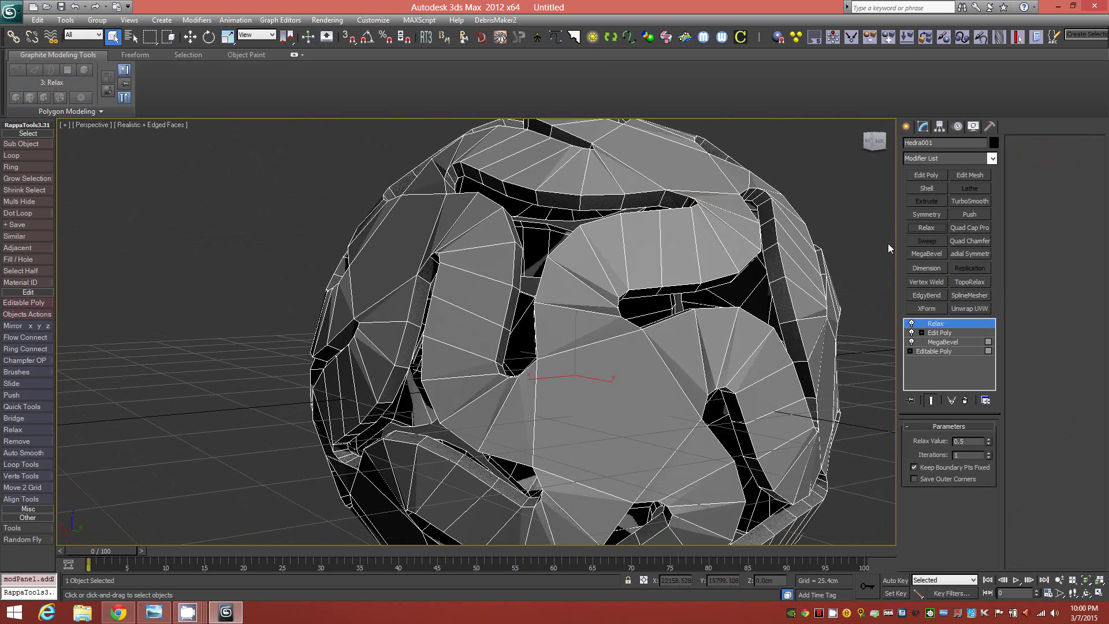
mouse_move(470, 359)
alt+middle_down()
mouse_move(498, 350)
mouse_move(535, 365)
mouse_move(458, 366)
alt+middle_up()
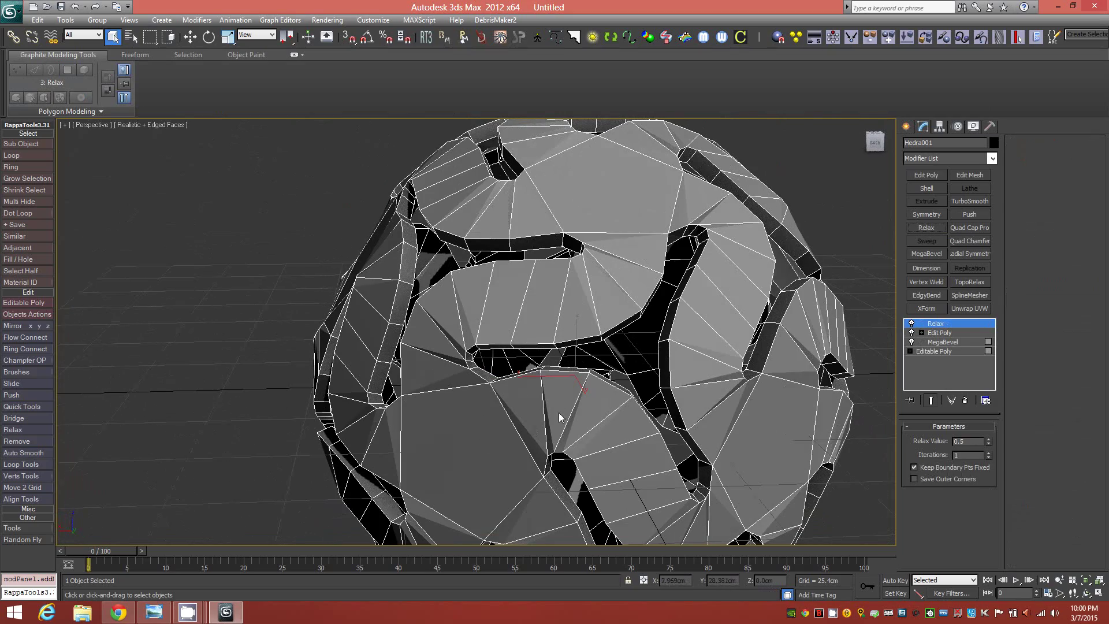
alt+middle_drag(559, 412, 593, 401)
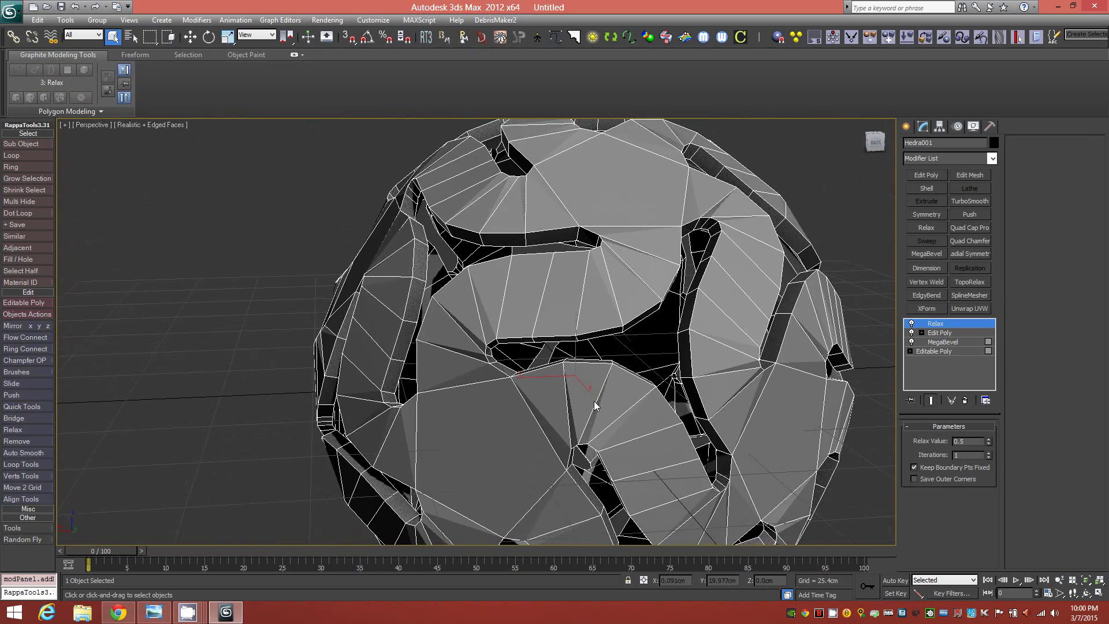
click(990, 457)
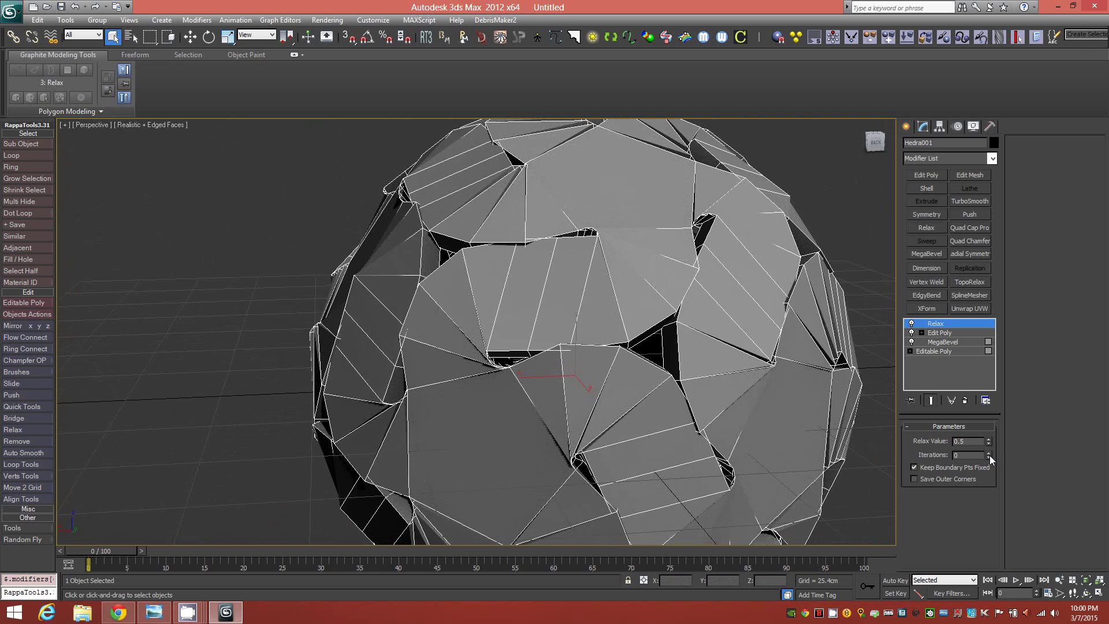
click(989, 452)
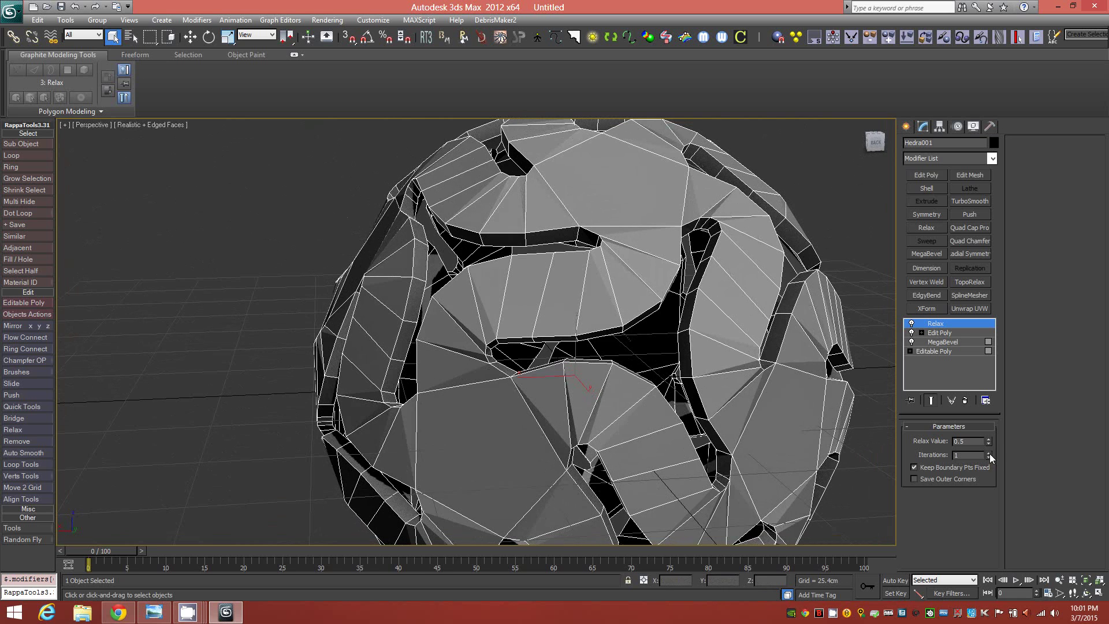
click(990, 453)
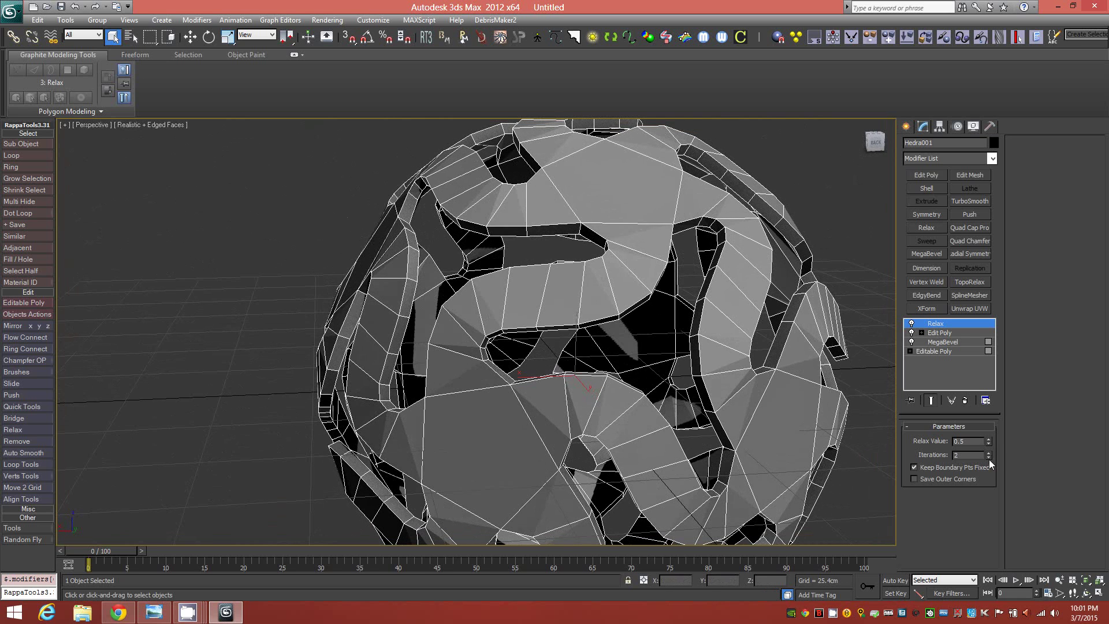
click(989, 458)
alt+middle_drag(547, 427, 613, 421)
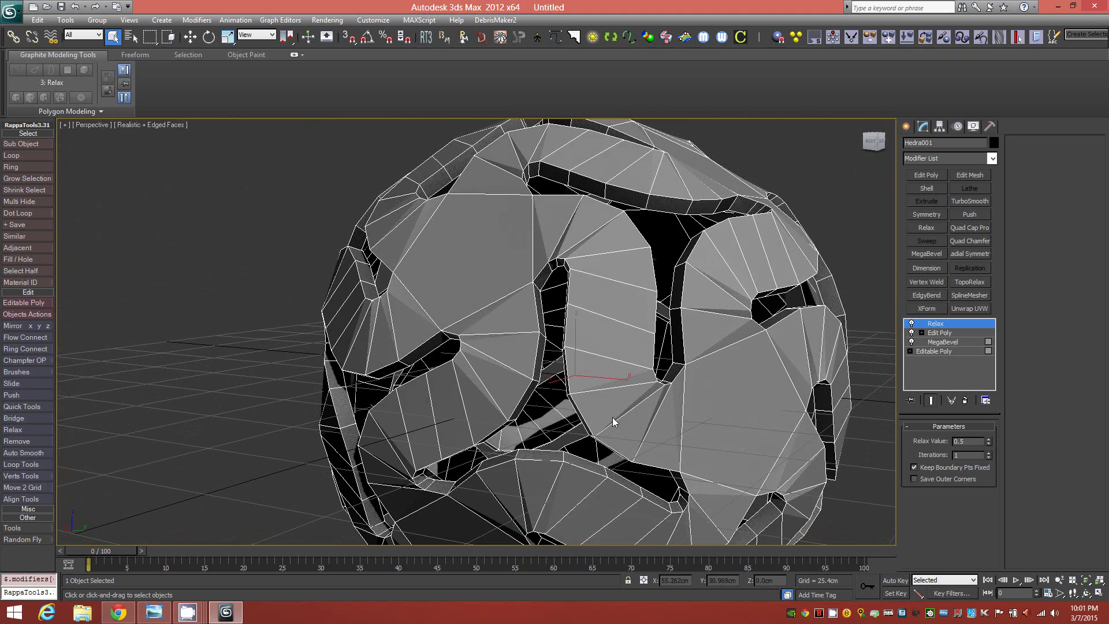
- Use Collapse All to merge Hedra001's modifier stack into one Editable Poly, then inspect it
right_click(960, 325)
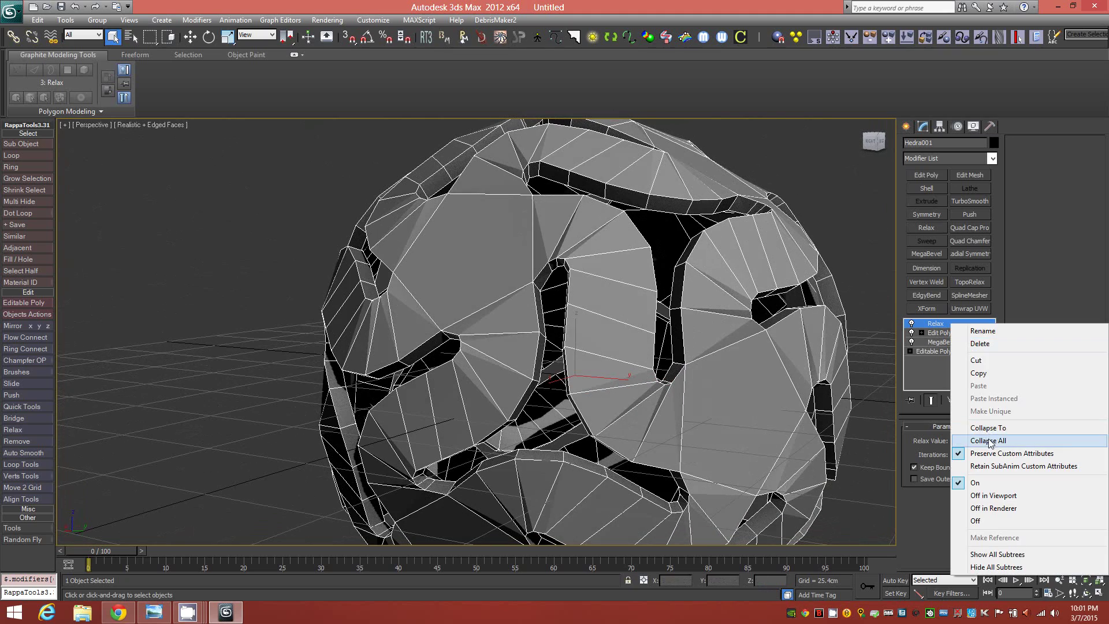
click(989, 441)
scroll(552, 373, down, 6)
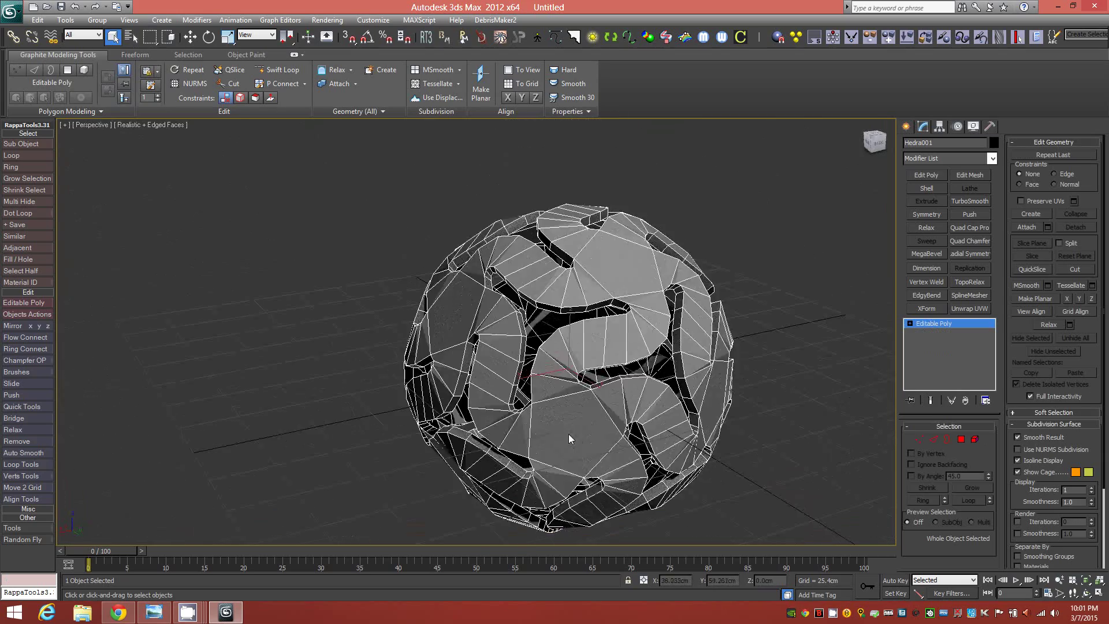
alt+middle_drag(568, 434, 537, 322)
alt+middle_drag(538, 366, 575, 365)
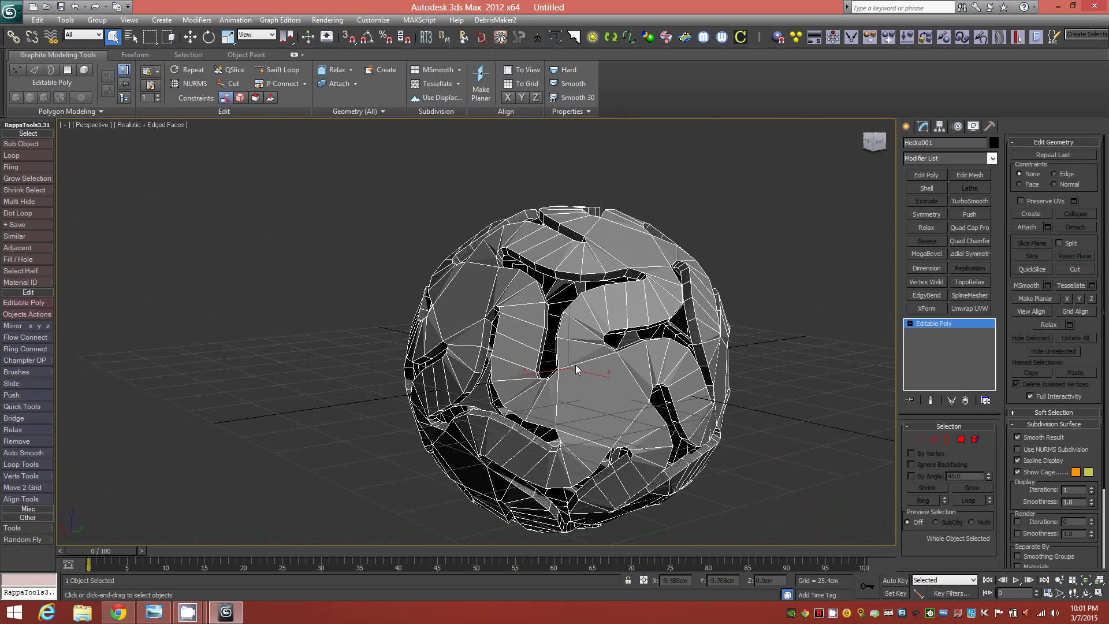
scroll(576, 365, up, 5)
scroll(566, 341, up, 2)
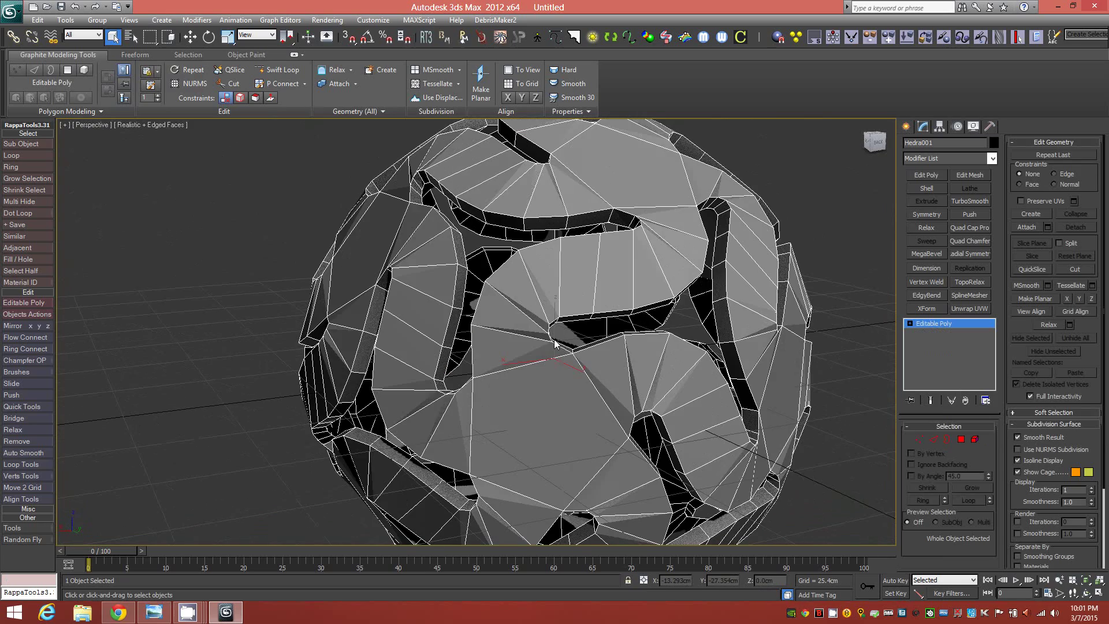
mouse_move(554, 344)
alt+middle_down()
mouse_move(571, 345)
mouse_move(556, 342)
alt+middle_up()
alt+middle_drag(531, 417, 523, 358)
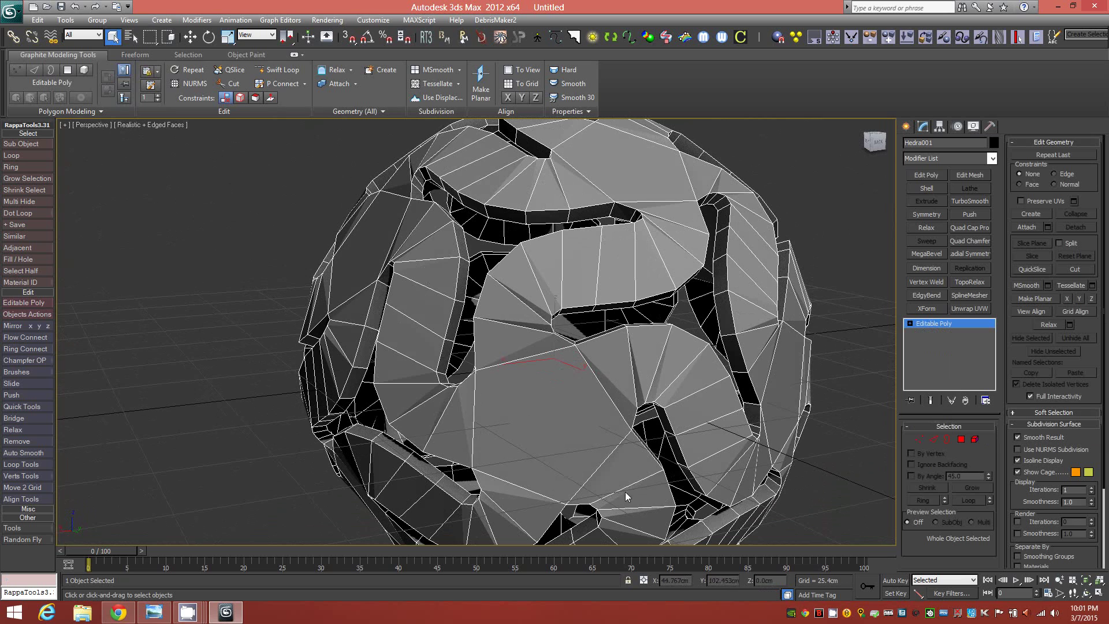
key(shift+z)
alt+middle_drag(519, 297, 528, 269)
key(shift+z)
alt+middle_drag(501, 365, 503, 407)
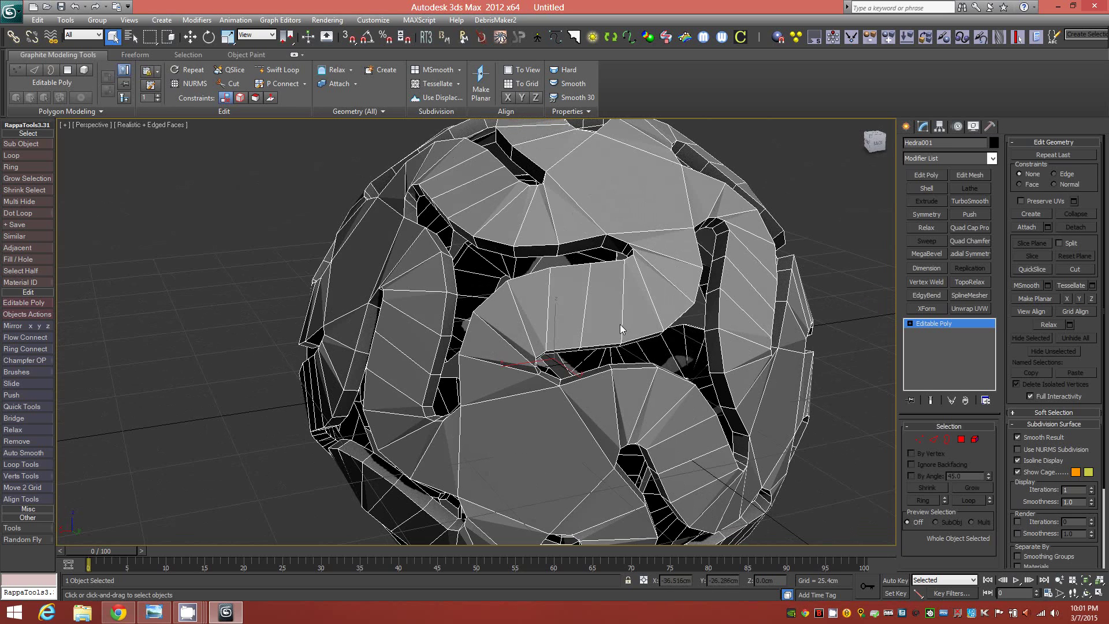
alt+middle_drag(518, 393, 532, 349)
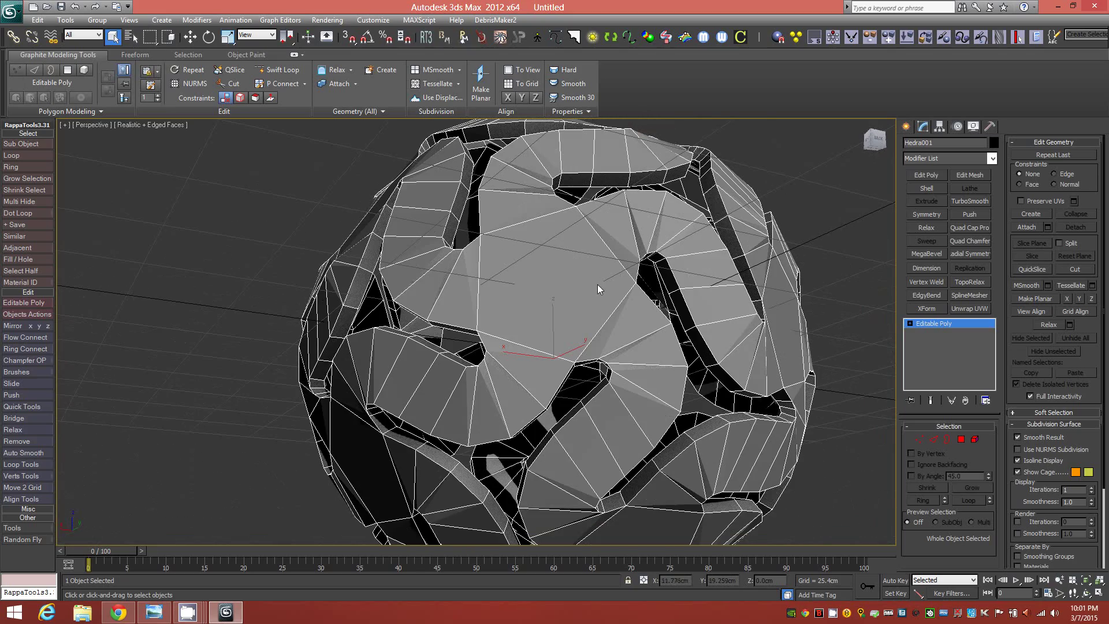
alt+middle_drag(584, 317, 633, 375)
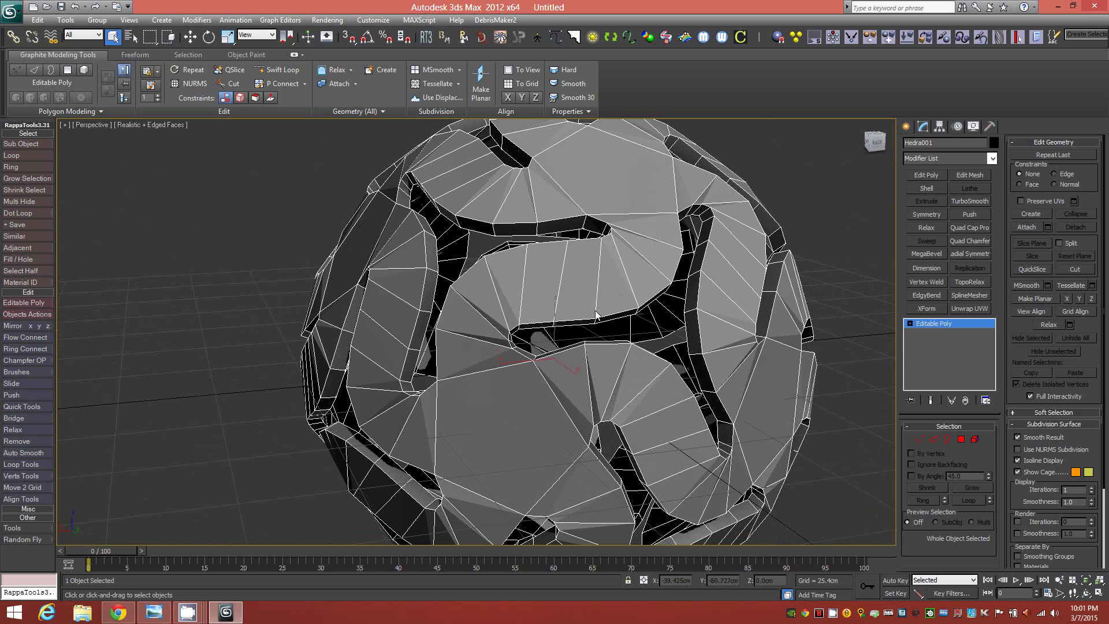
- Try selecting a band polygon loop and growing it to similar polygons, then clear the selection
key(4)
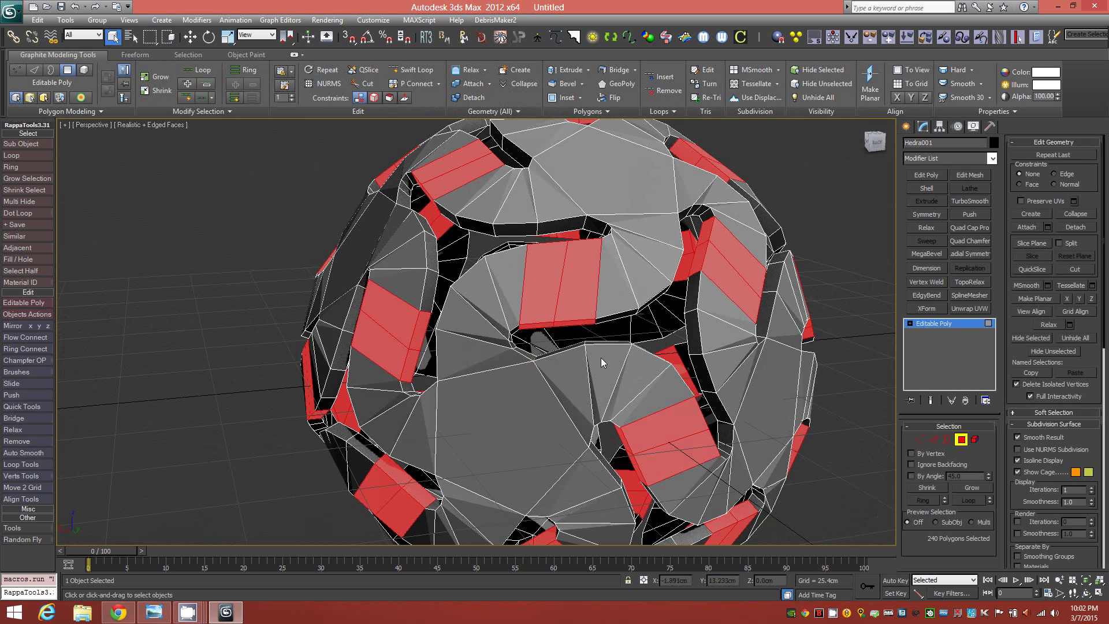
click(434, 254)
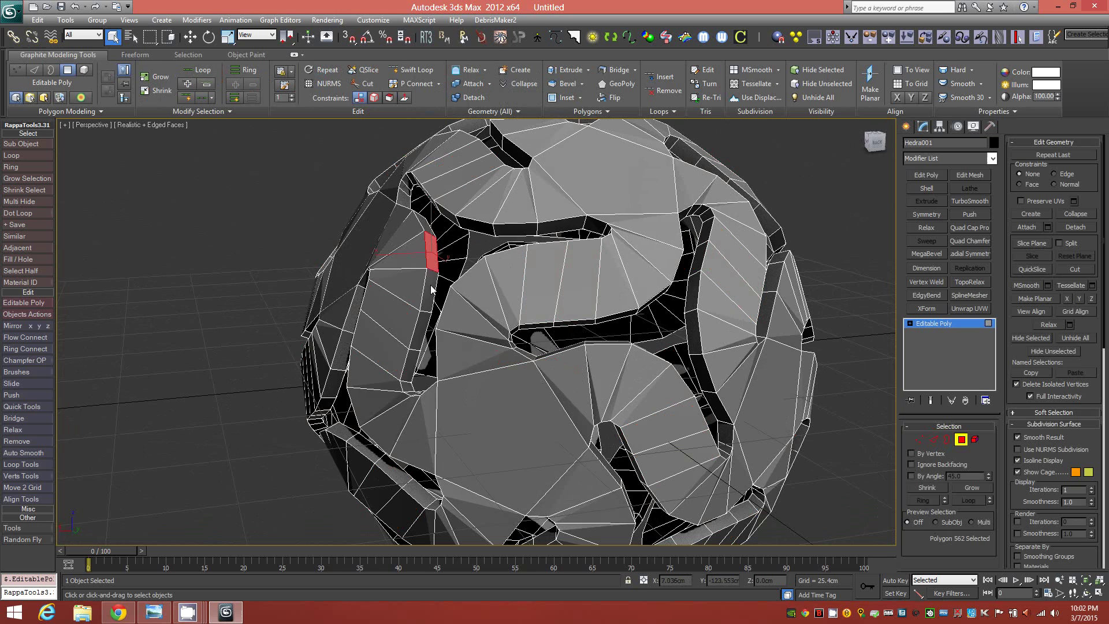
shift+click(431, 287)
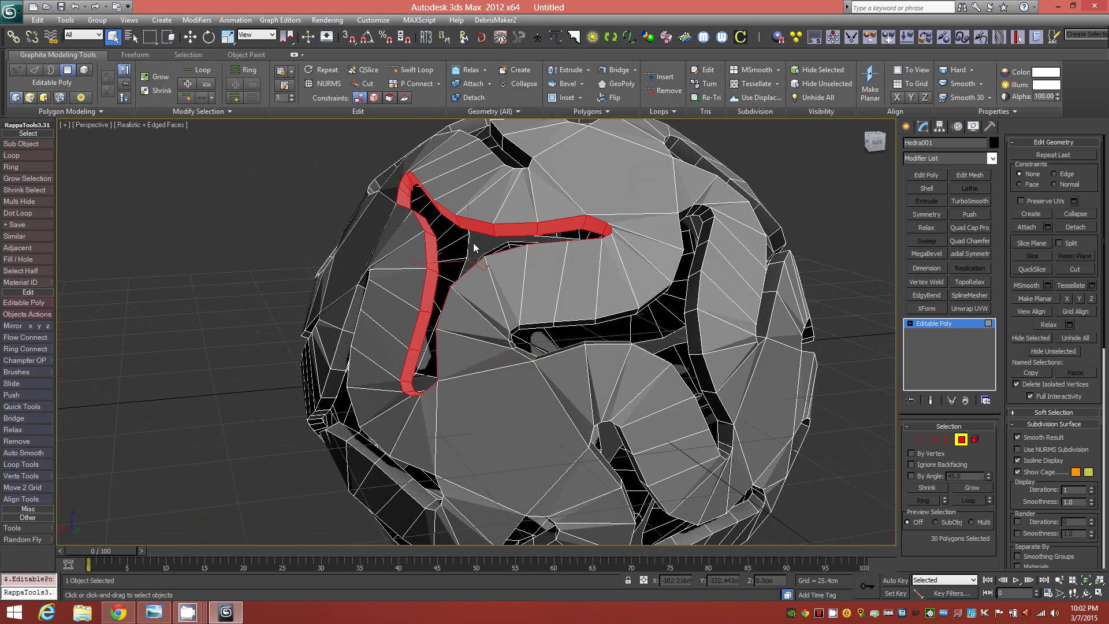
alt+middle_drag(489, 317, 513, 326)
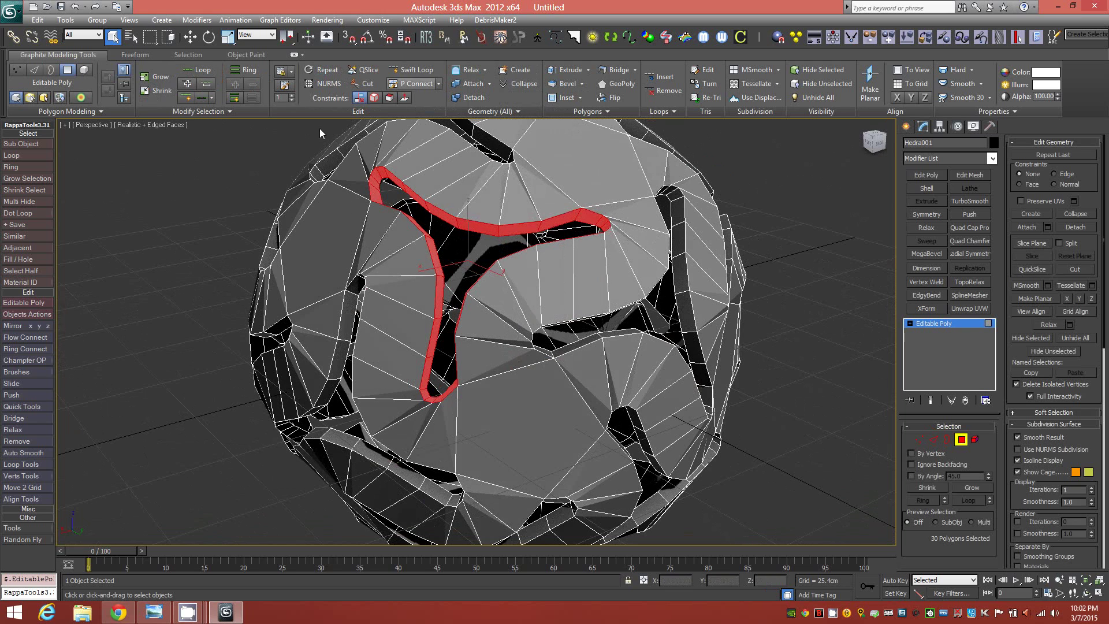
click(219, 112)
click(179, 142)
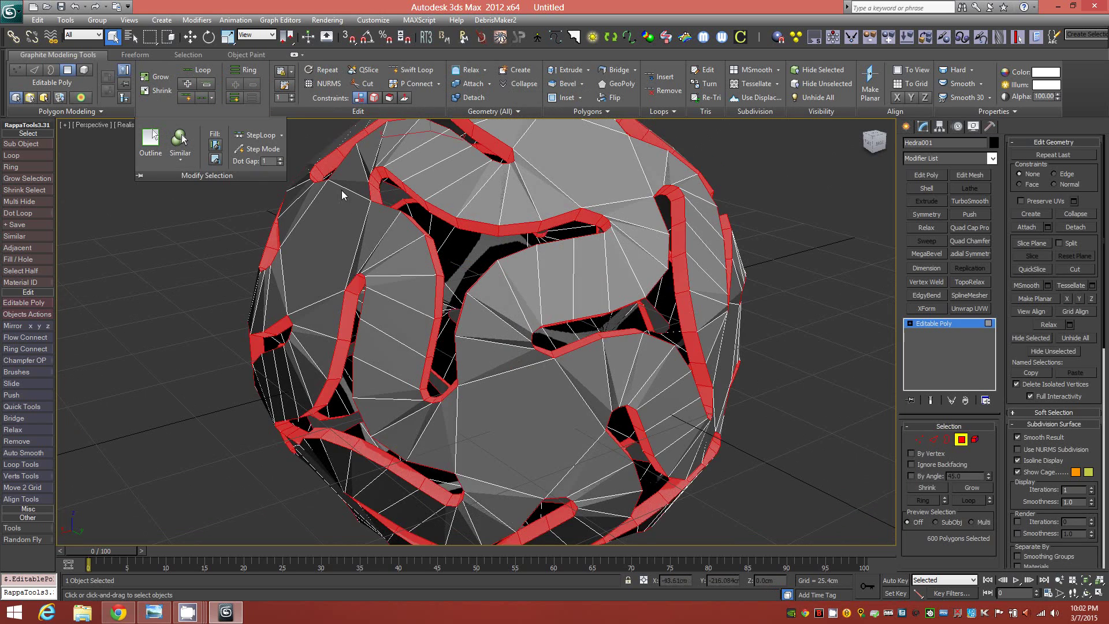
alt+middle_drag(396, 259, 594, 363)
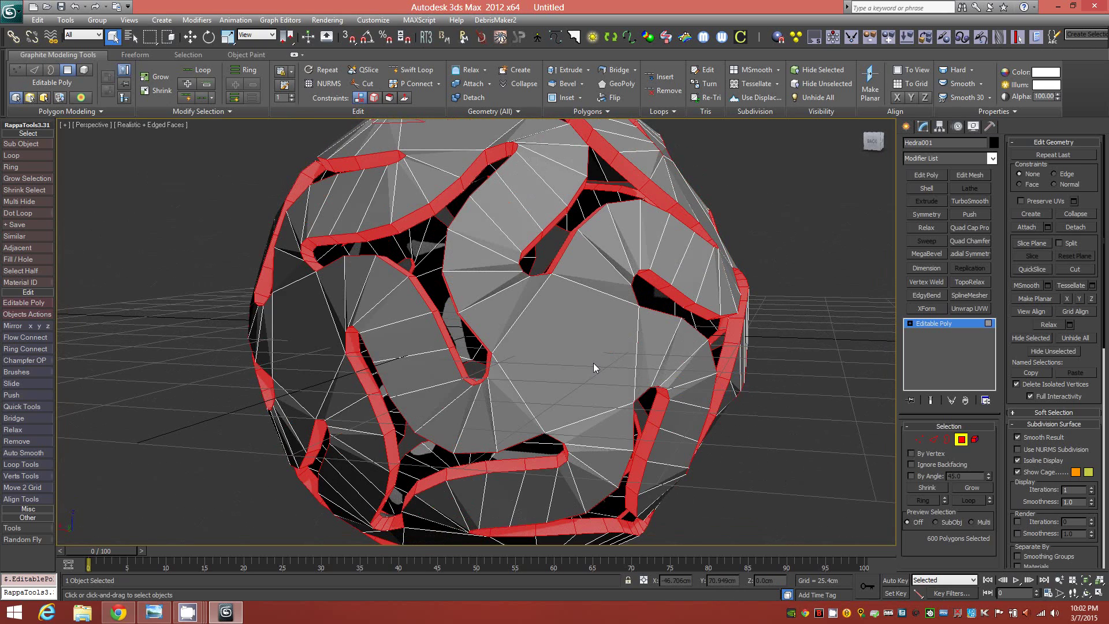
key(ctrl+d)
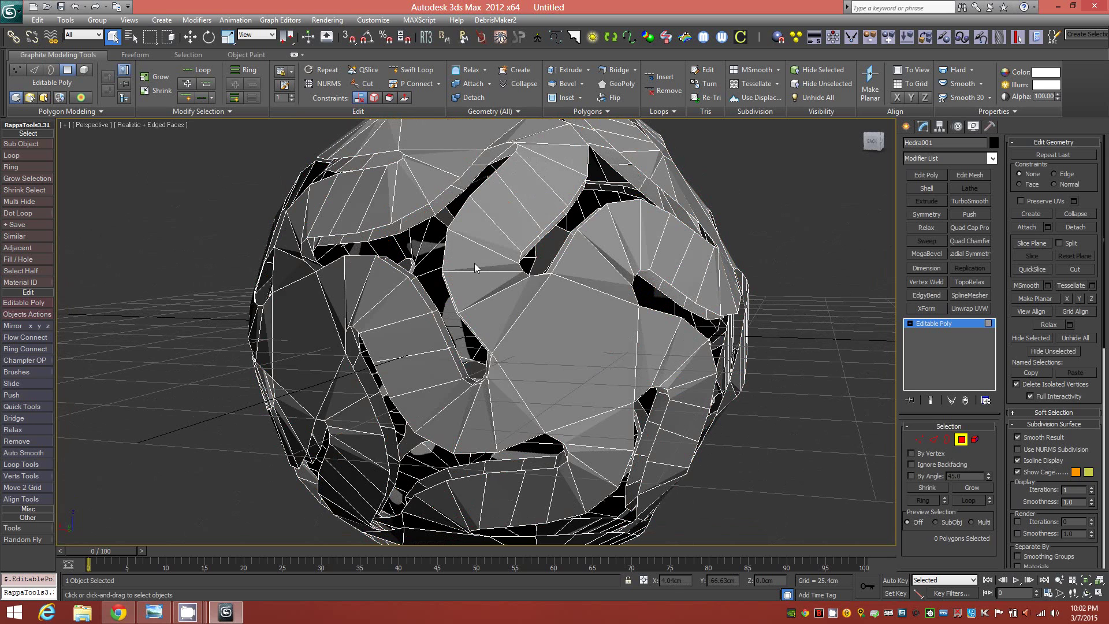
- Select the 312-polygon inner branching element in Element mode and delete it
alt+middle_drag(404, 201, 443, 247)
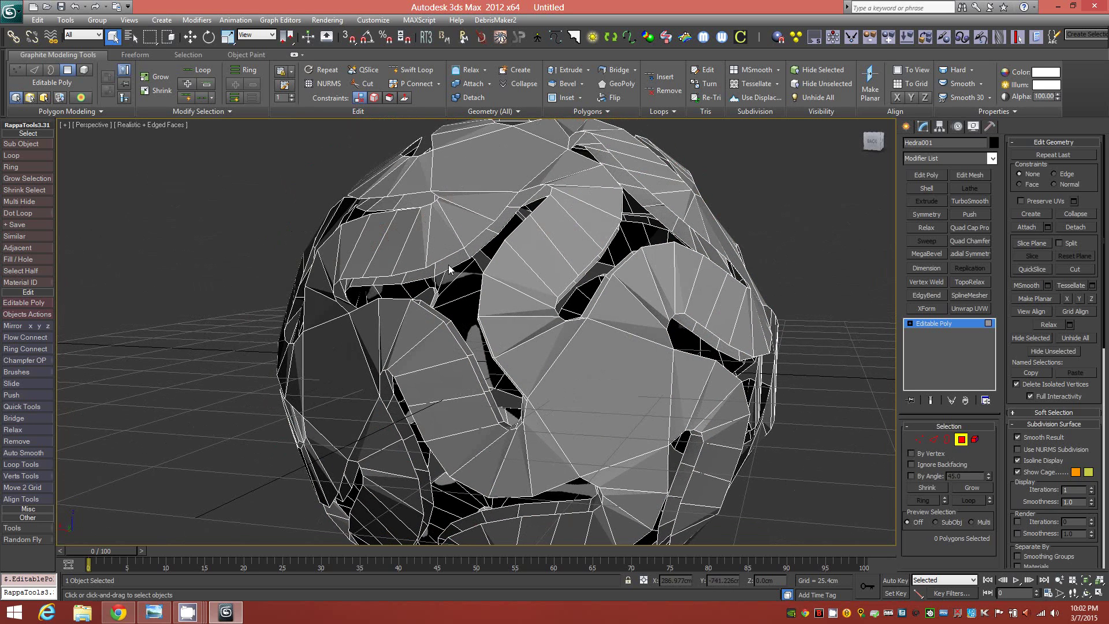
alt+middle_drag(440, 280, 473, 283)
alt+middle_drag(520, 312, 485, 310)
key(4)
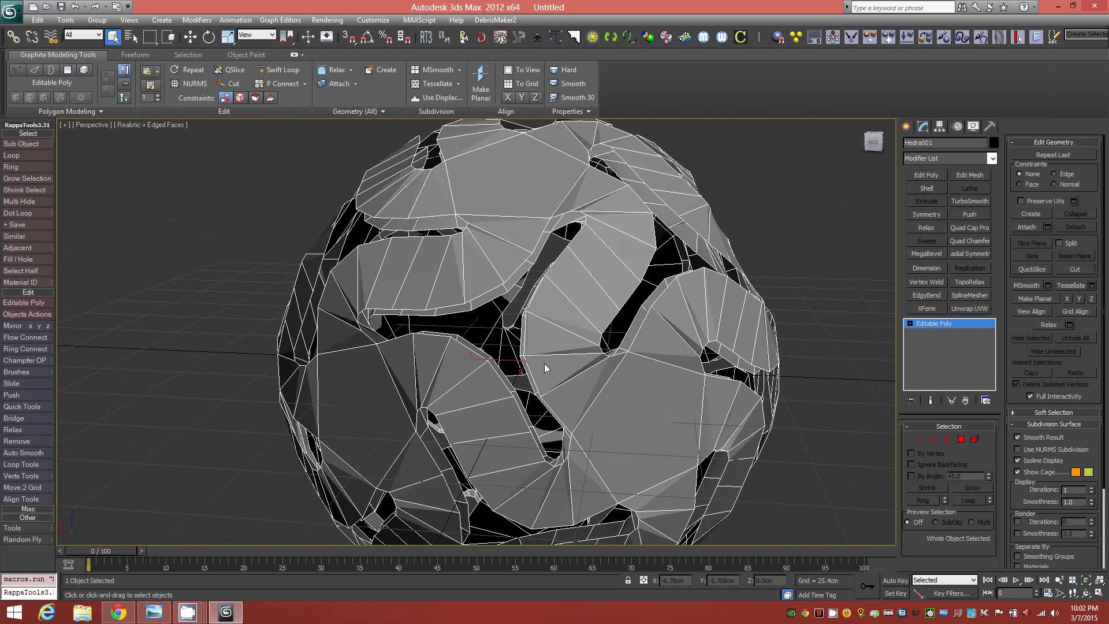
key(5)
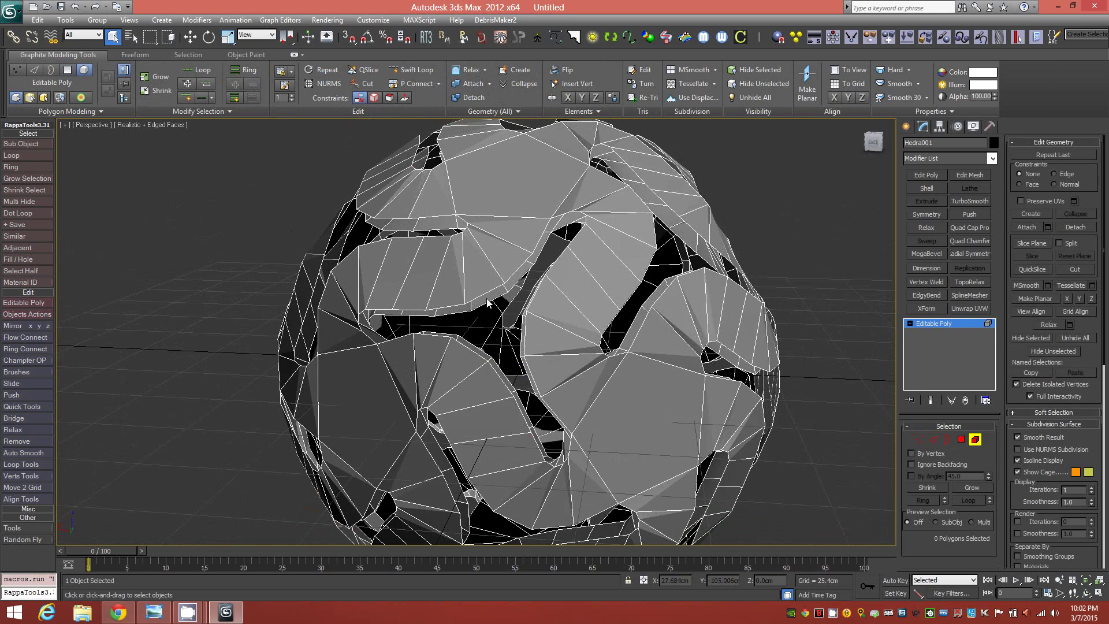
click(489, 303)
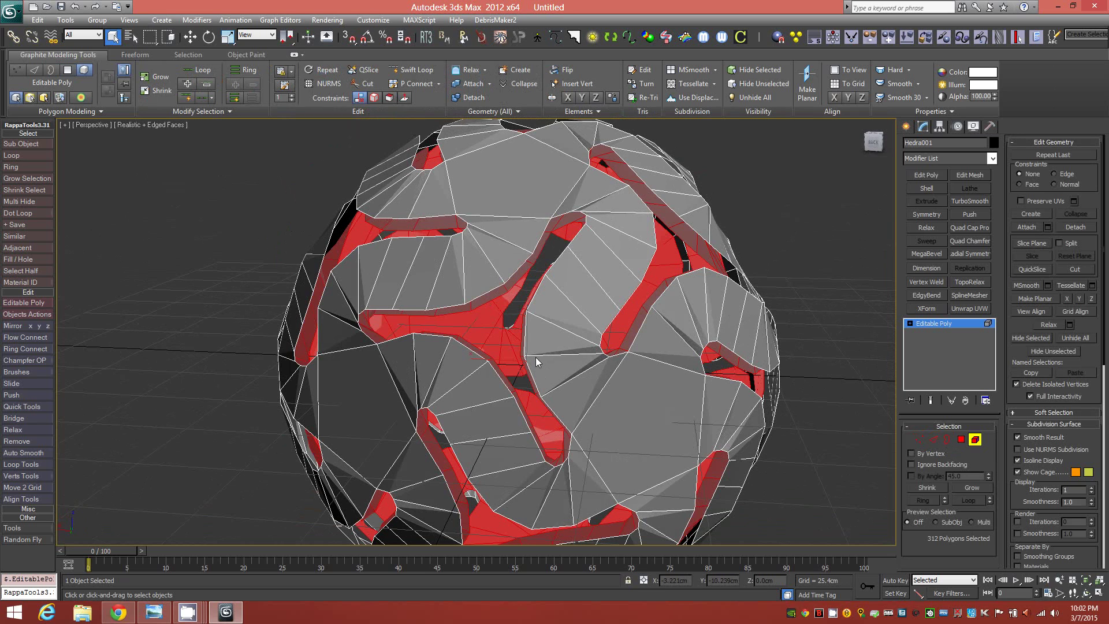
key(Delete)
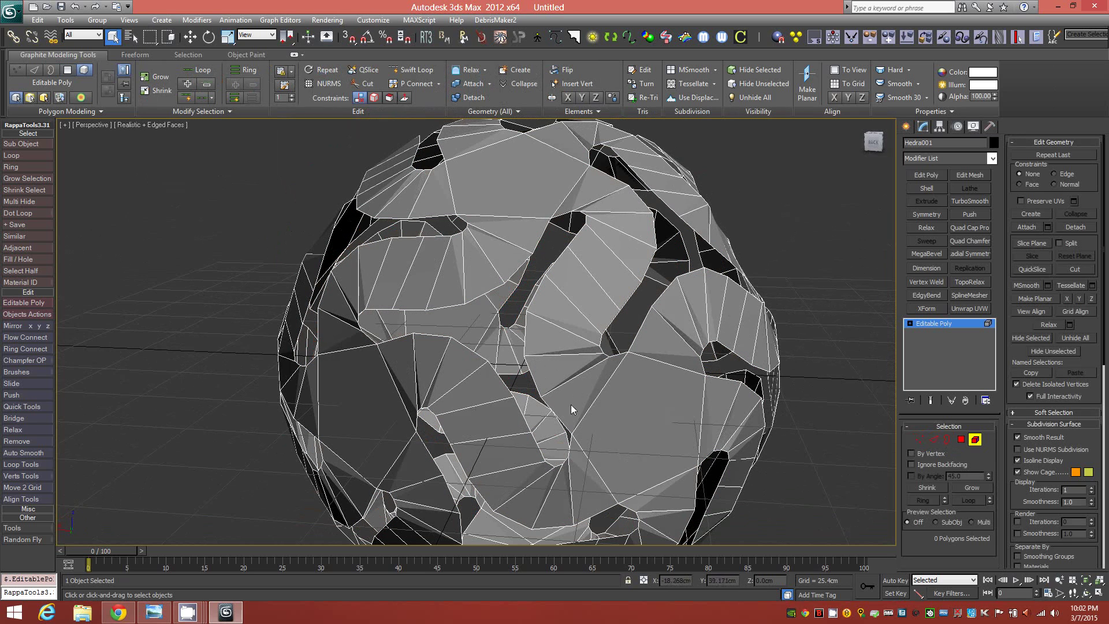
alt+middle_drag(502, 401, 547, 319)
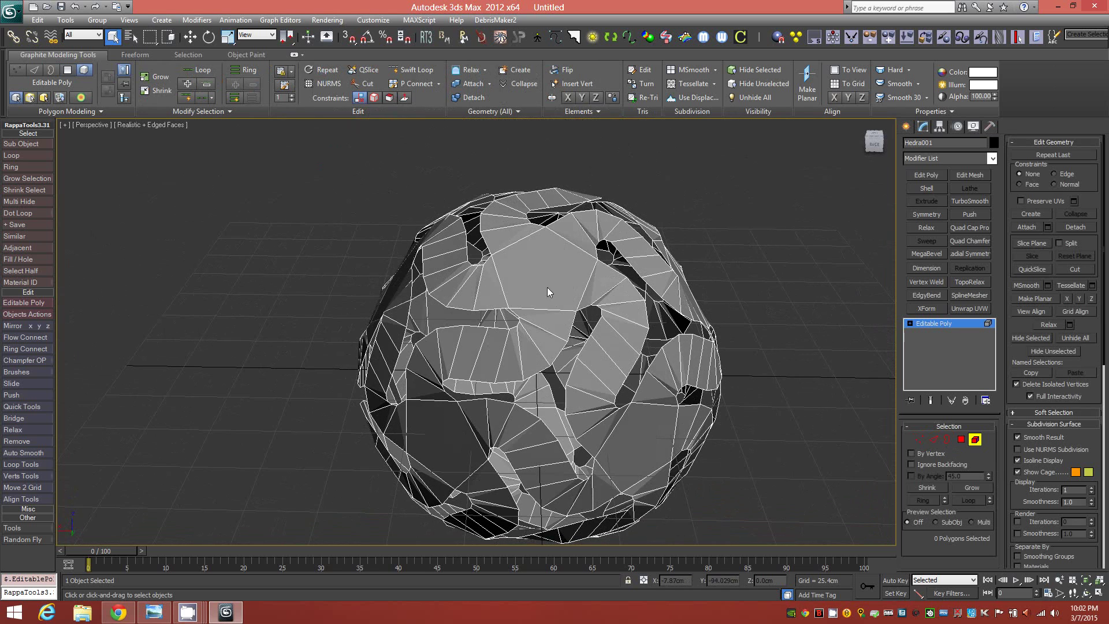
key(3)
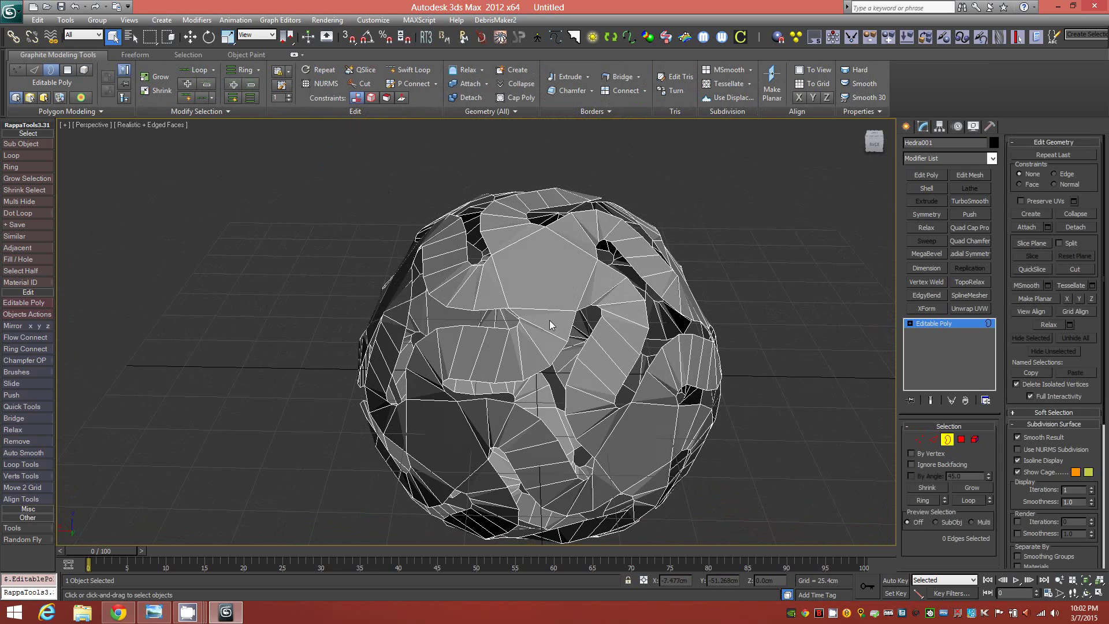
key(4)
click(547, 322)
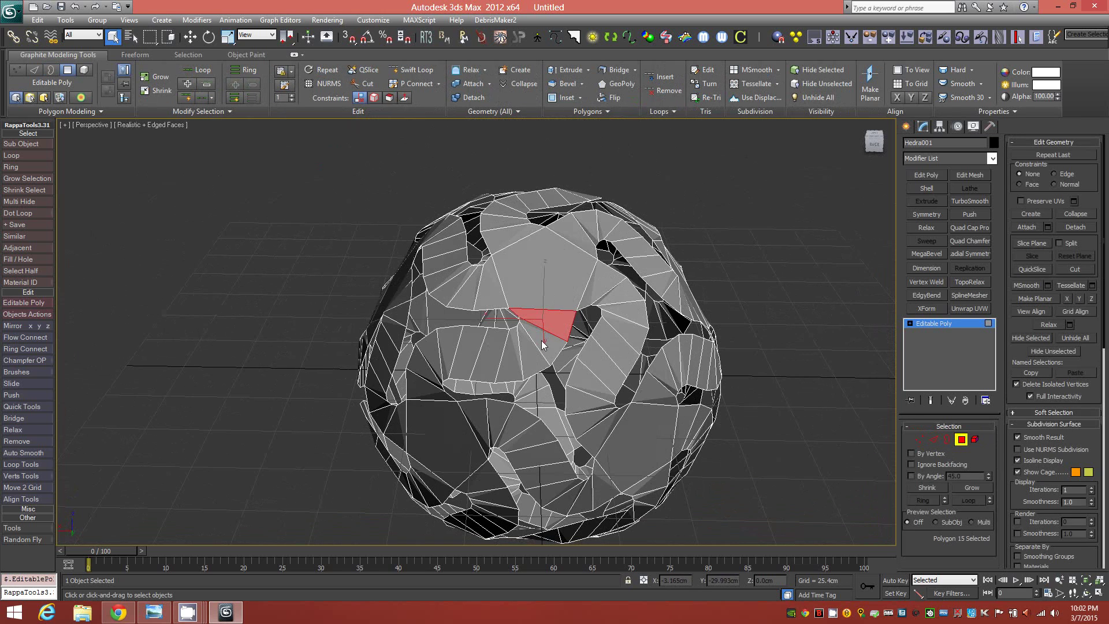
shift+click(542, 342)
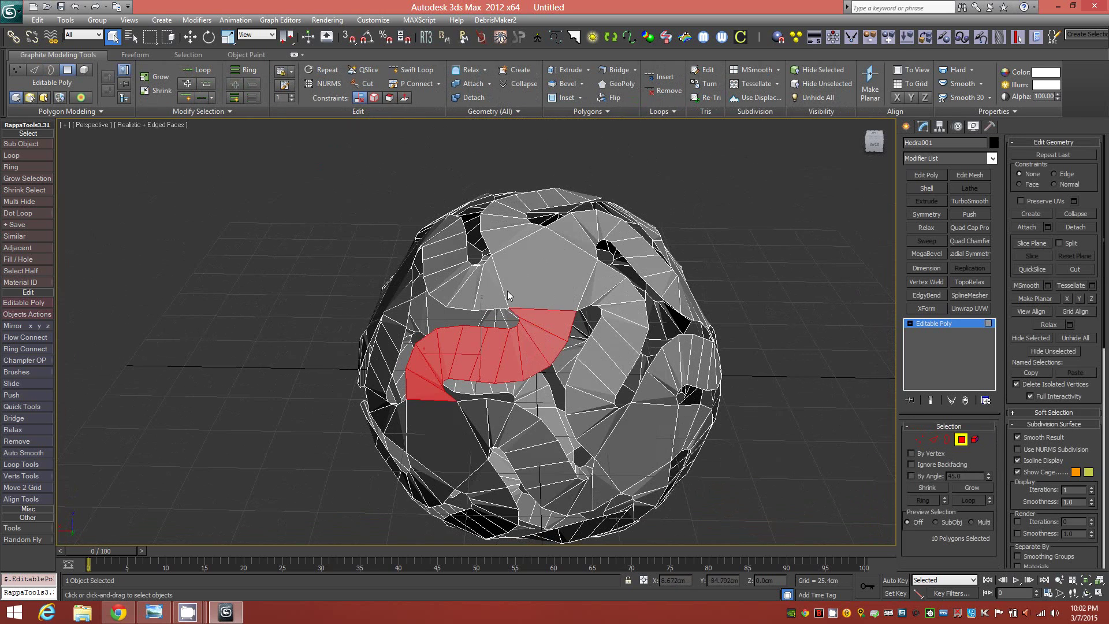
shift+click(473, 293)
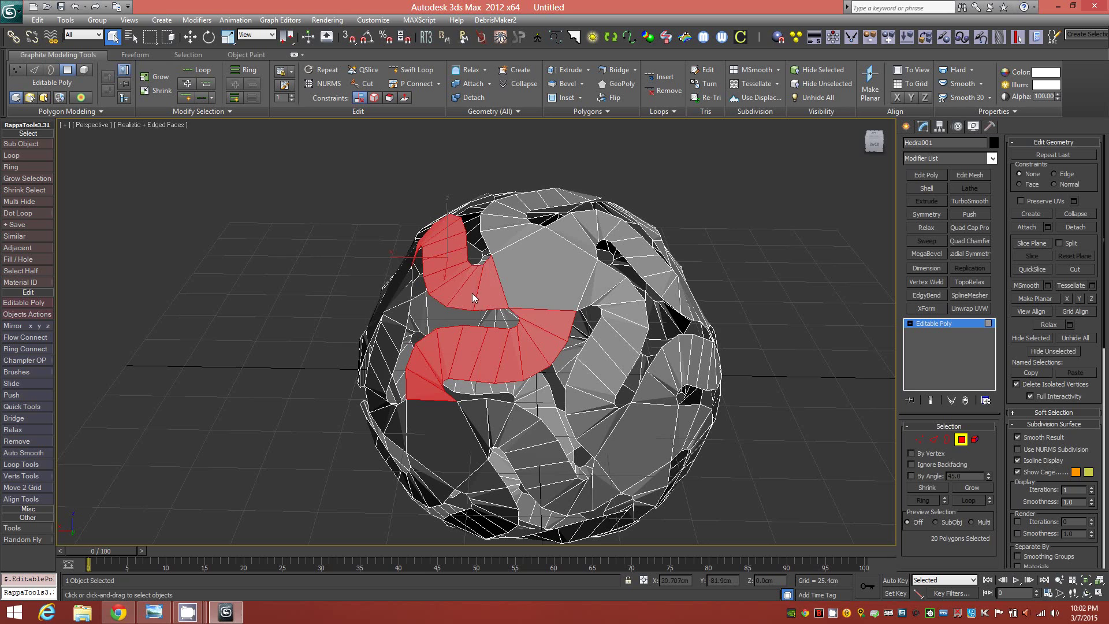
ctrl+click(583, 238)
shift+click(593, 229)
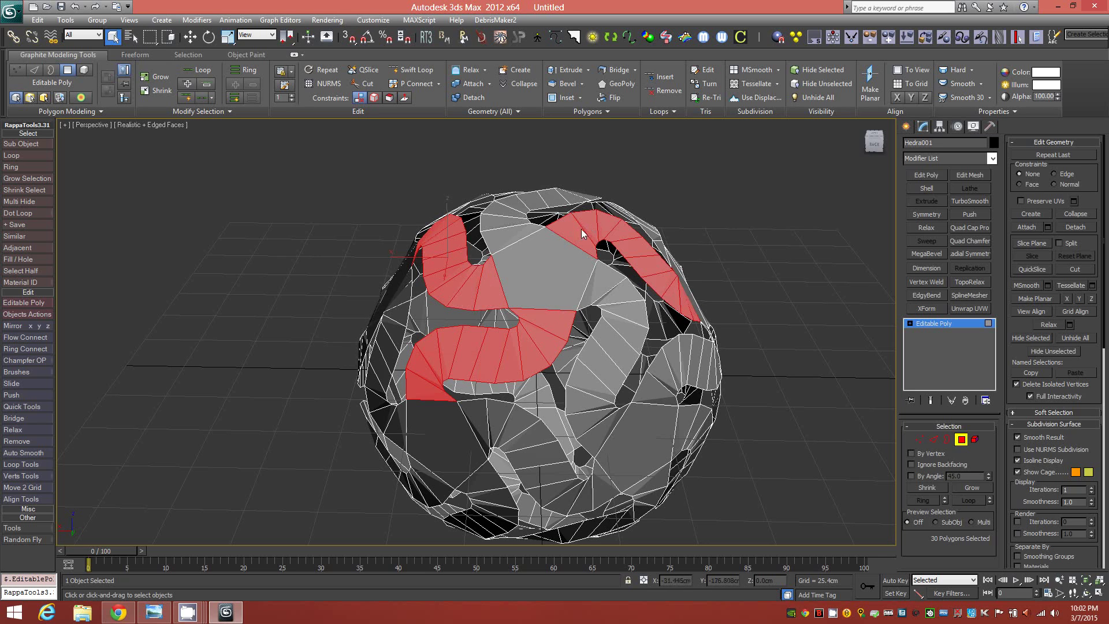
ctrl+click(505, 238)
ctrl+click(518, 210)
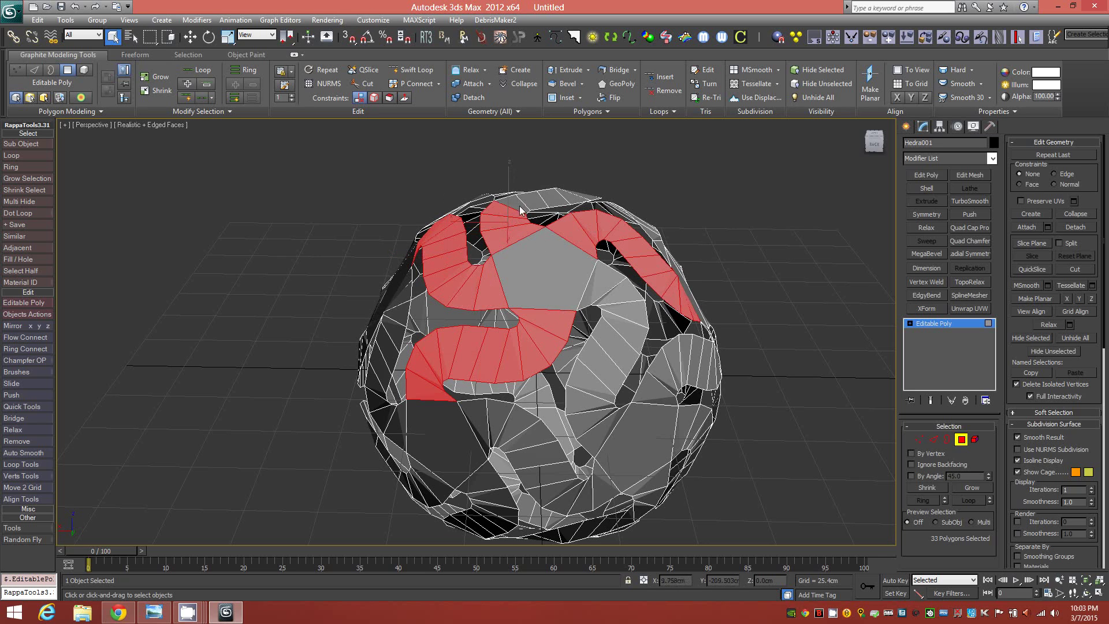
shift+click(520, 205)
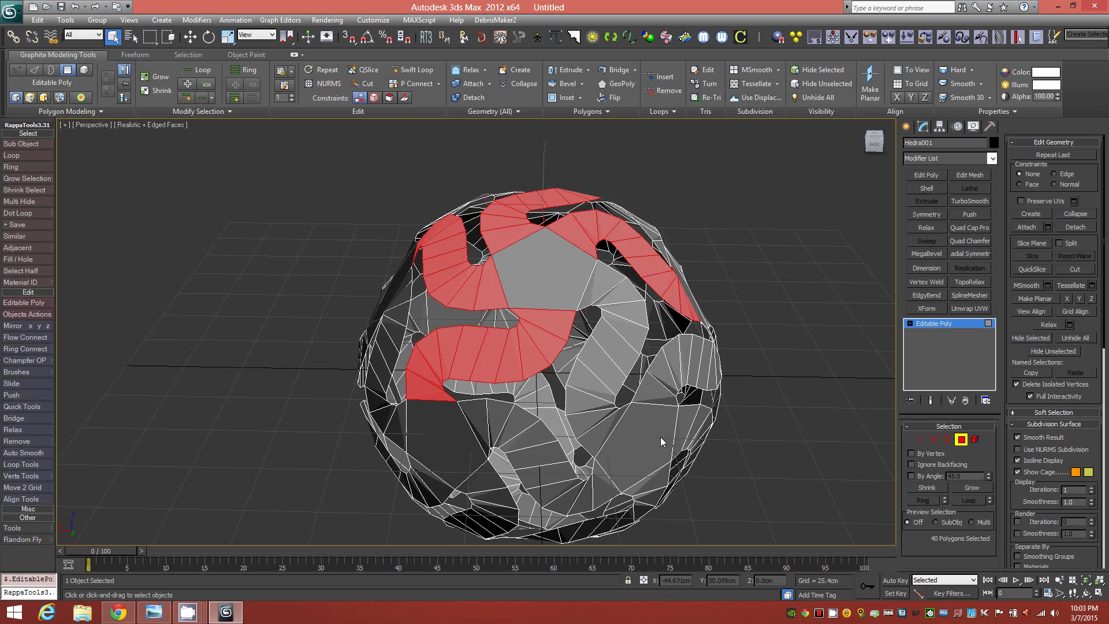
key(ctrl+a)
click(766, 439)
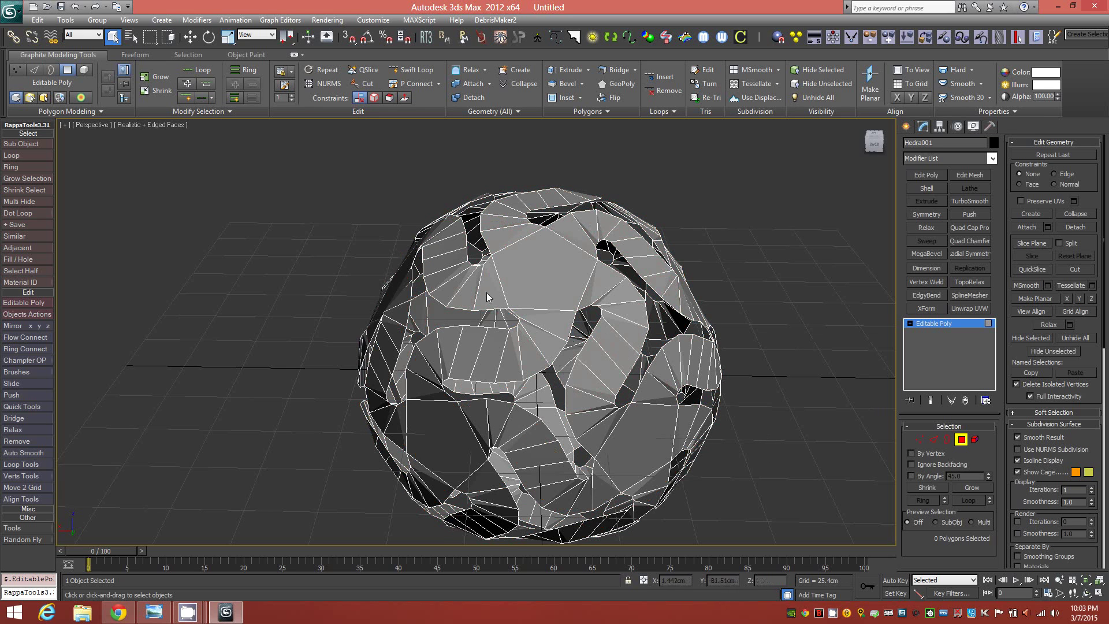
- Exit polygon editing and orbit around Hedra001 to inspect the hollow sphere of petal pieces
mouse_move(573, 384)
alt+middle_down()
mouse_move(540, 396)
mouse_move(633, 360)
mouse_move(585, 351)
mouse_move(584, 373)
mouse_move(572, 366)
alt+middle_up()
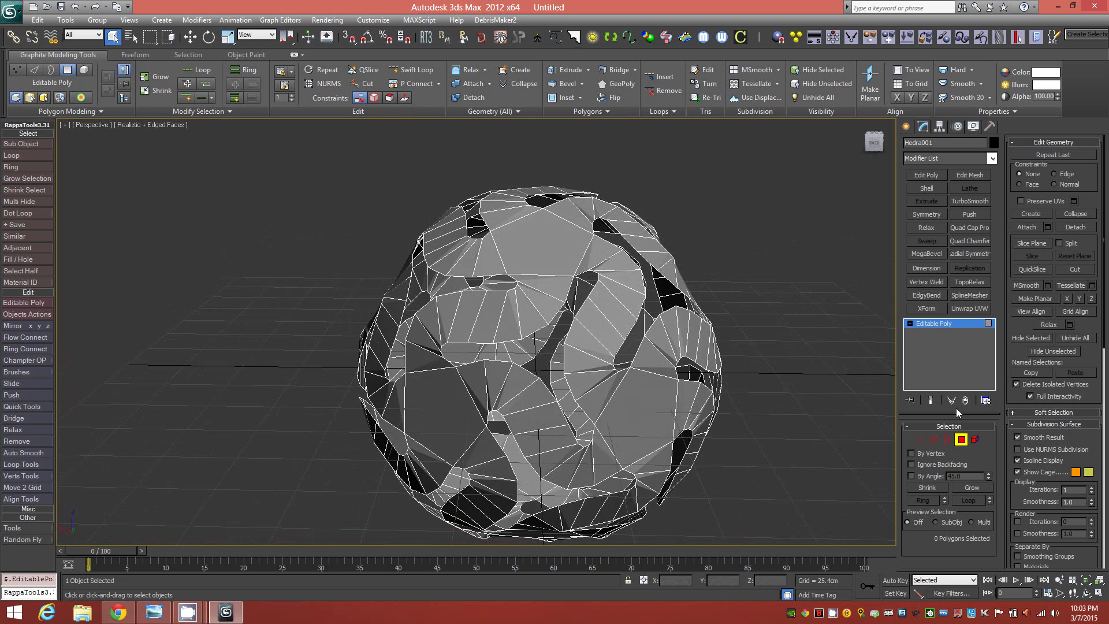
click(960, 439)
alt+middle_drag(656, 415, 691, 370)
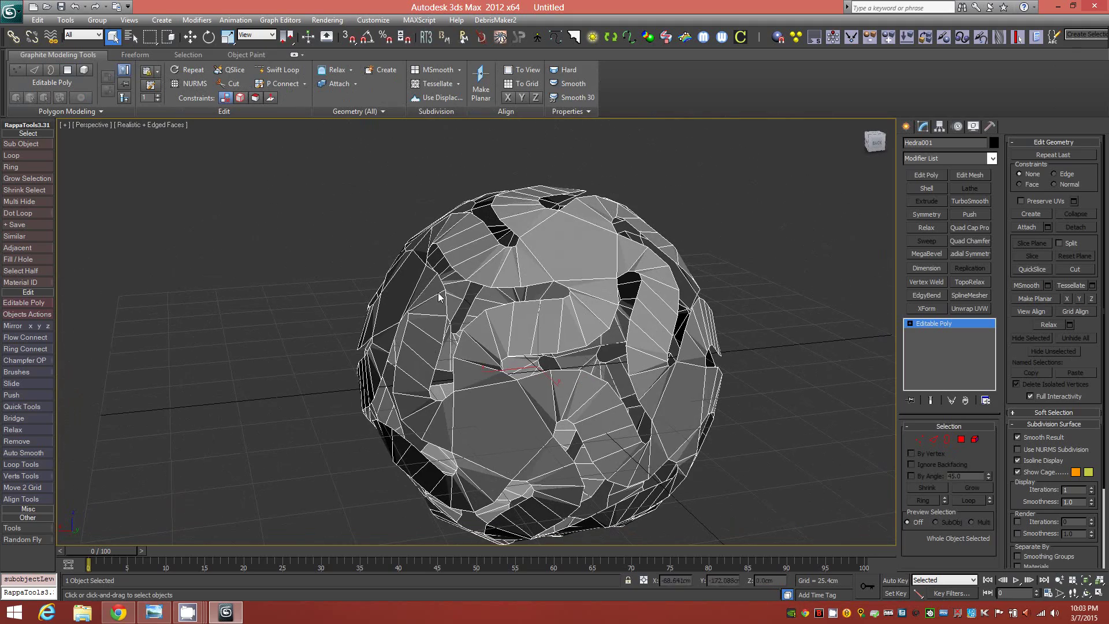
alt+middle_drag(595, 437, 626, 438)
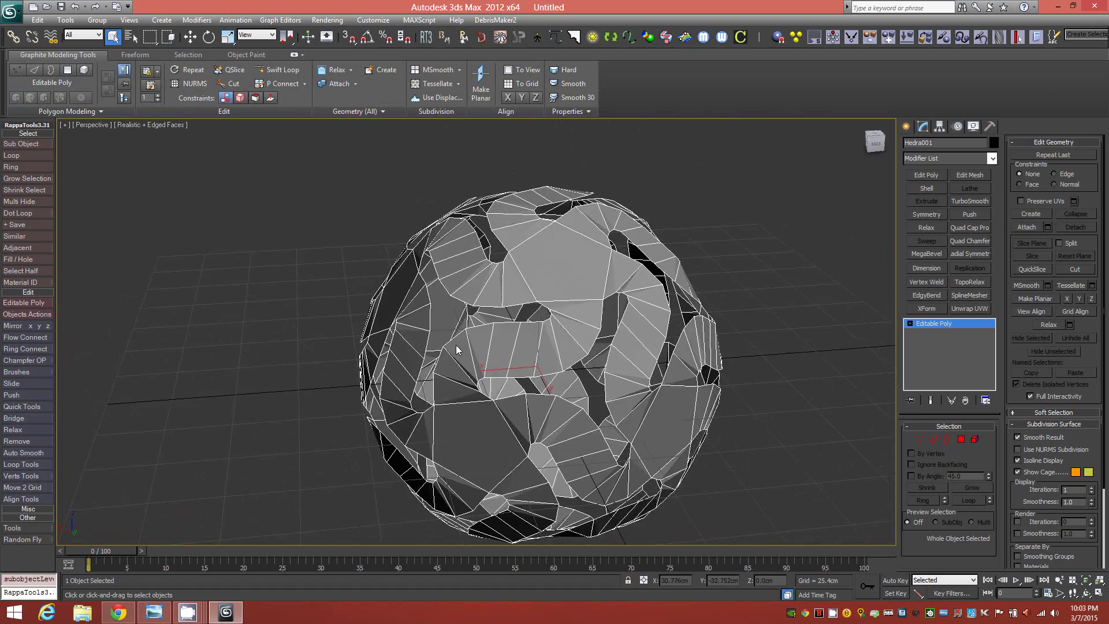
alt+middle_drag(456, 350, 597, 327)
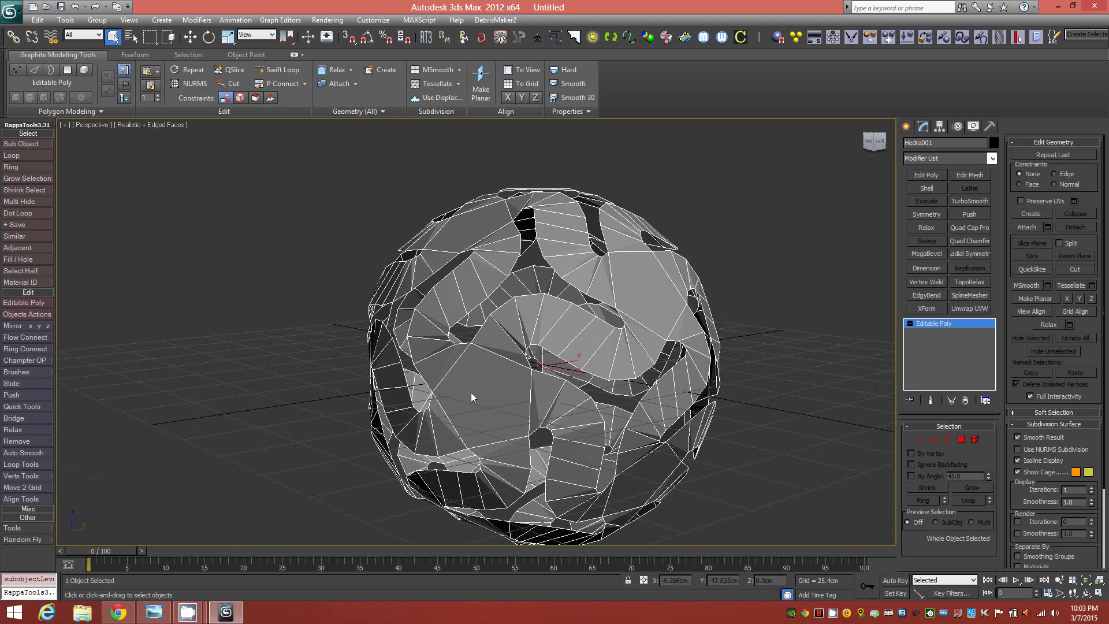
mouse_move(588, 405)
alt+middle_down()
mouse_move(529, 396)
mouse_move(588, 395)
alt+middle_up()
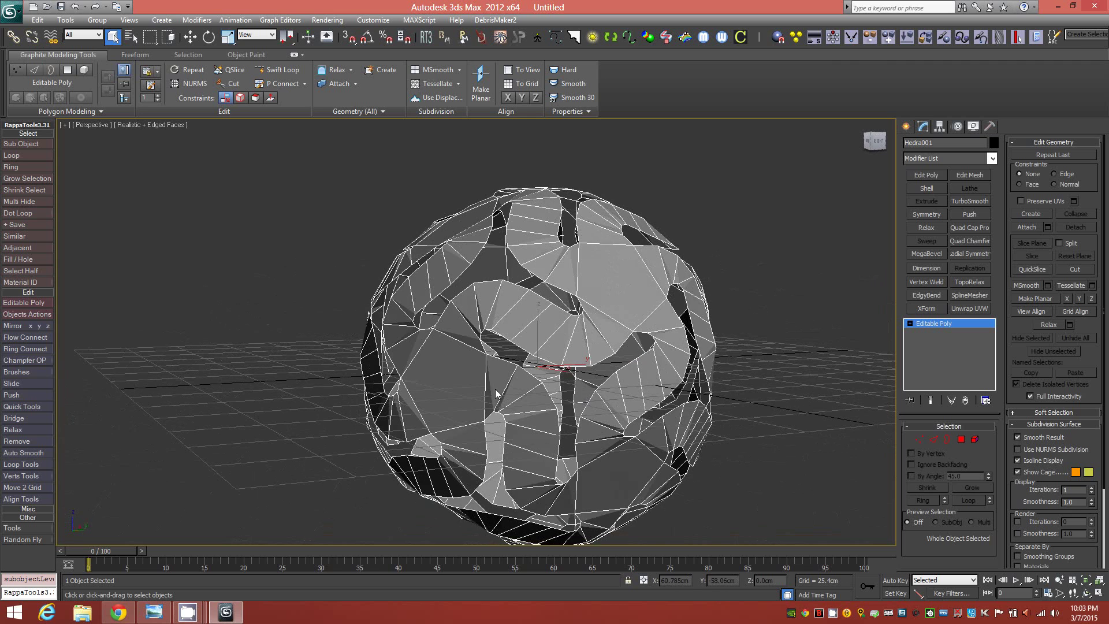
alt+middle_drag(650, 350, 618, 365)
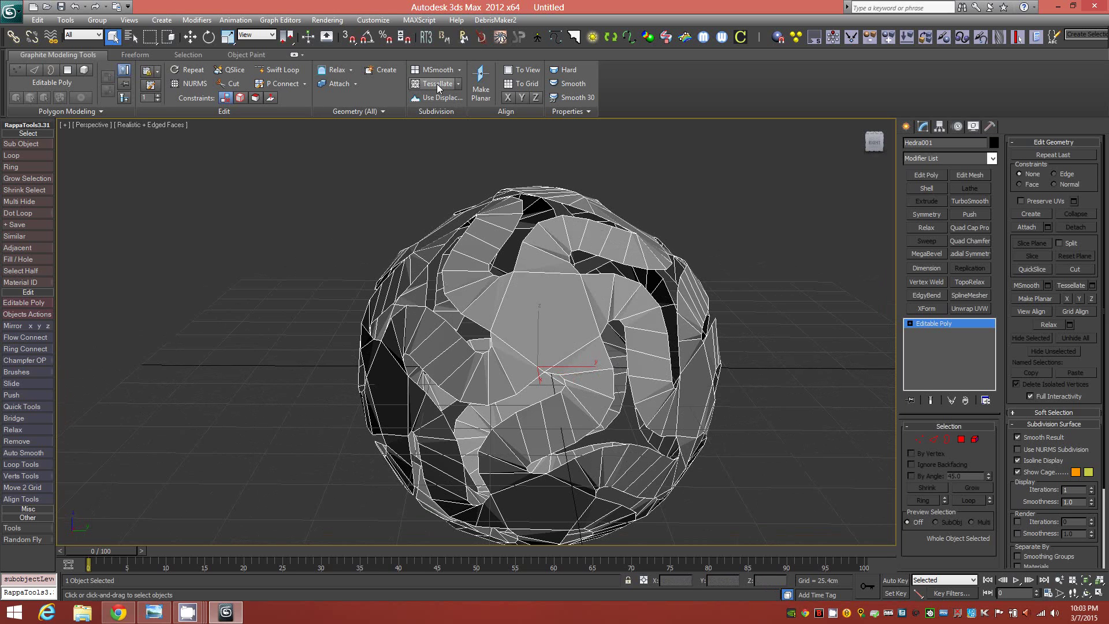
- Select the whole band element and tessellate it to 1260 polygons, then deselect and exit Polygon mode
click(975, 439)
click(589, 321)
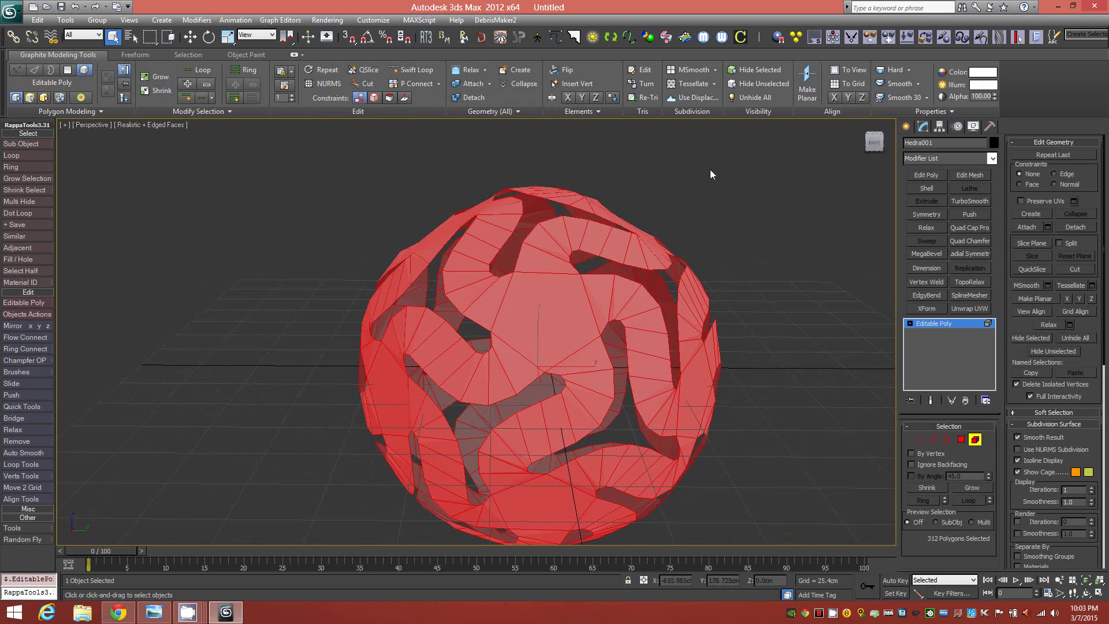
click(692, 84)
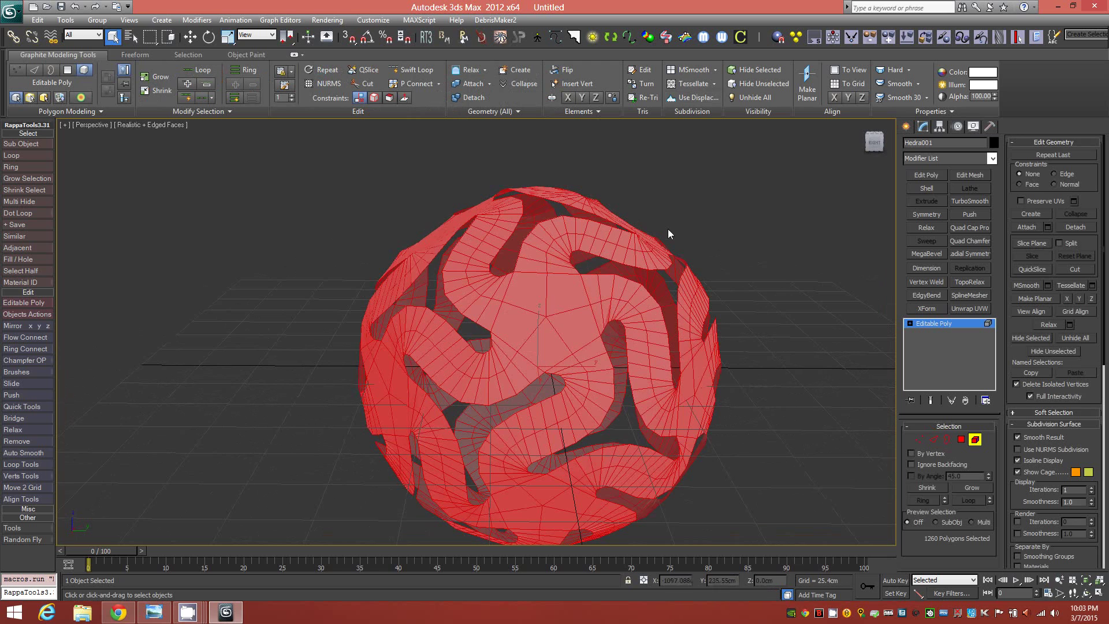
key(alt)
click(765, 384)
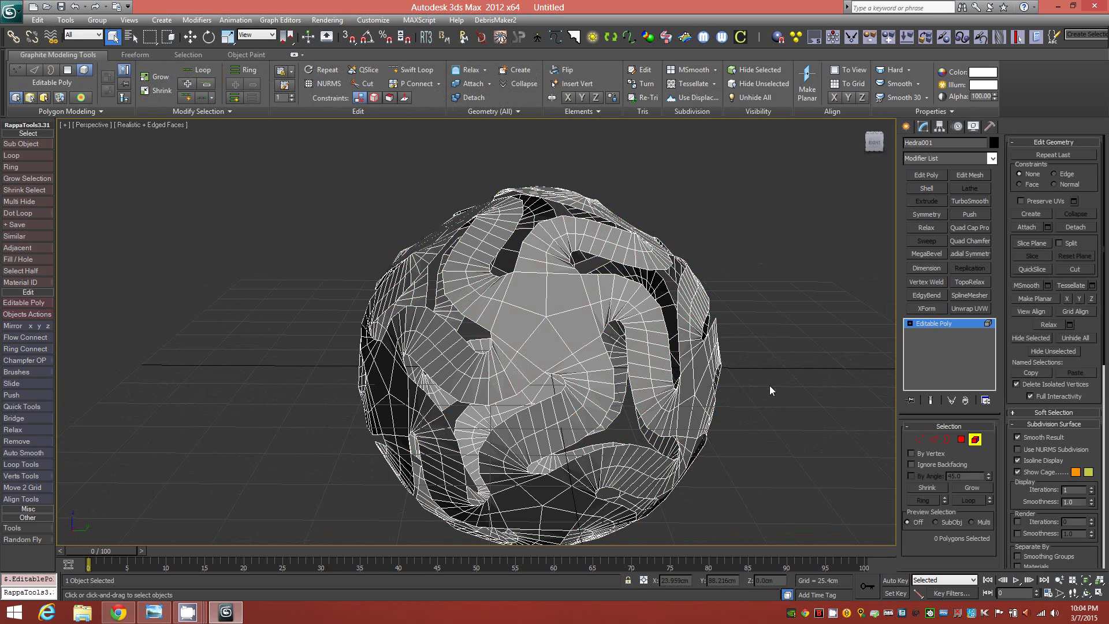
click(977, 440)
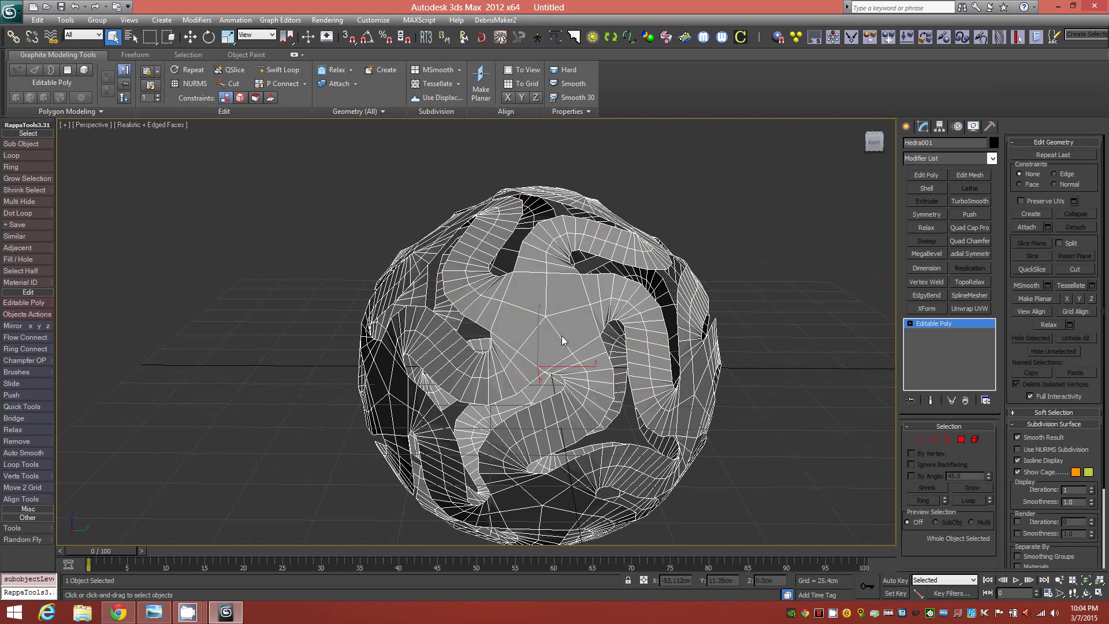
- Add a Spherify modifier at 100 percent to Hedra001 and compare it with the reference lamp photo
click(992, 159)
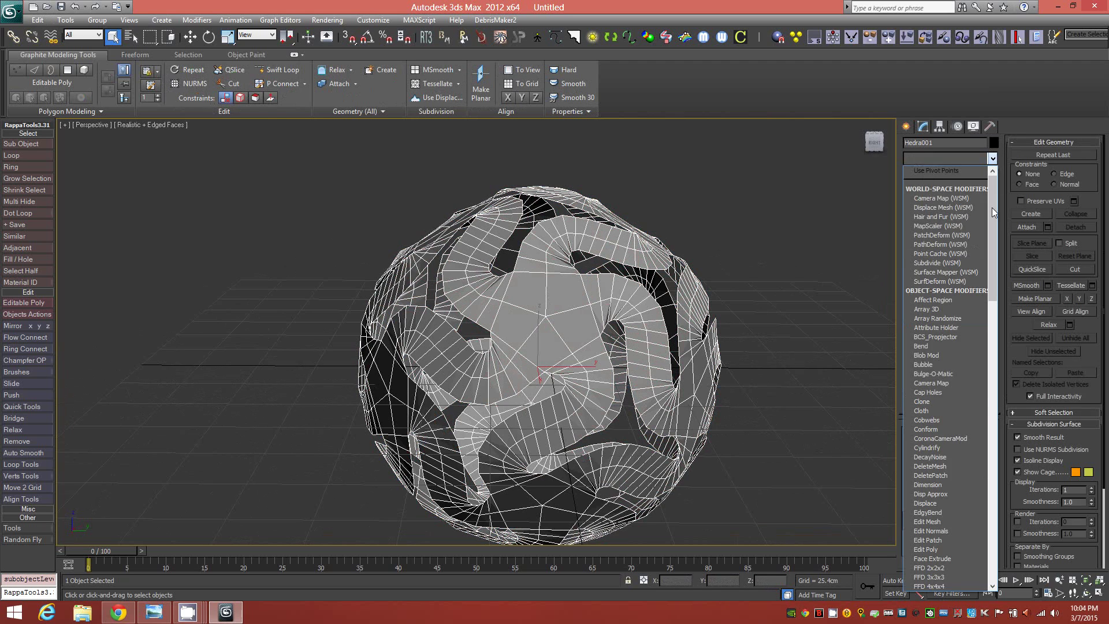
drag(993, 206, 996, 515)
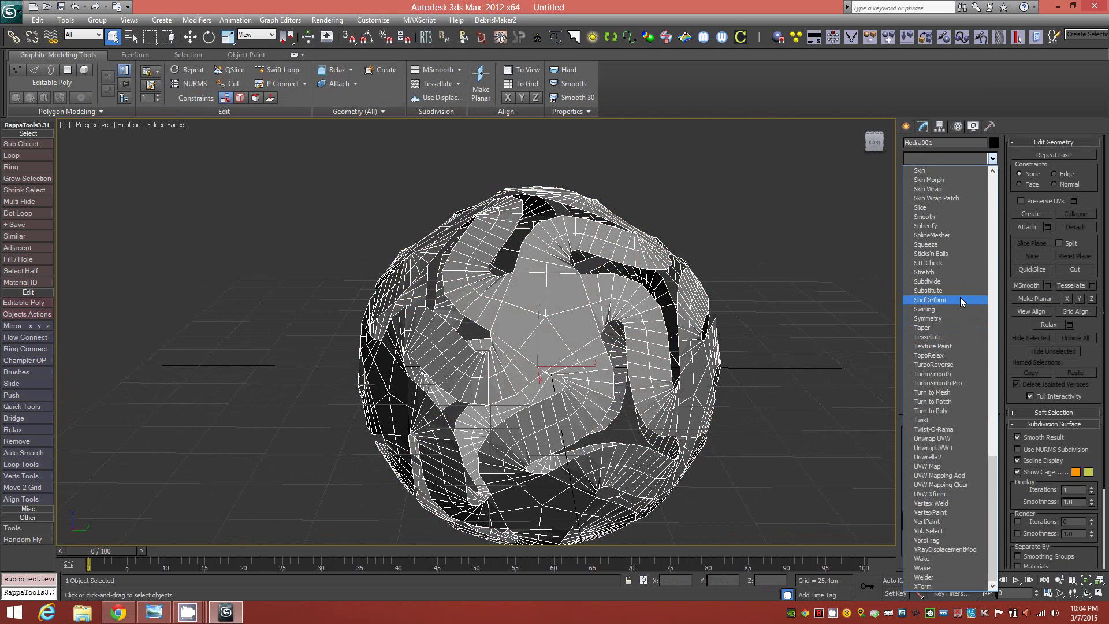
click(959, 227)
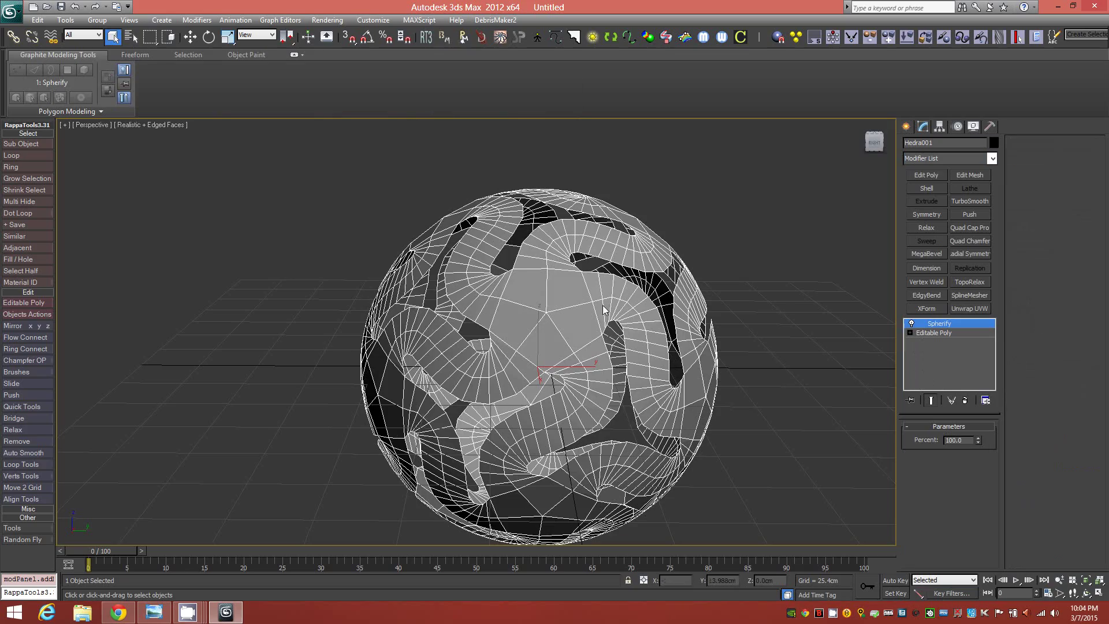
alt+middle_drag(519, 359, 596, 391)
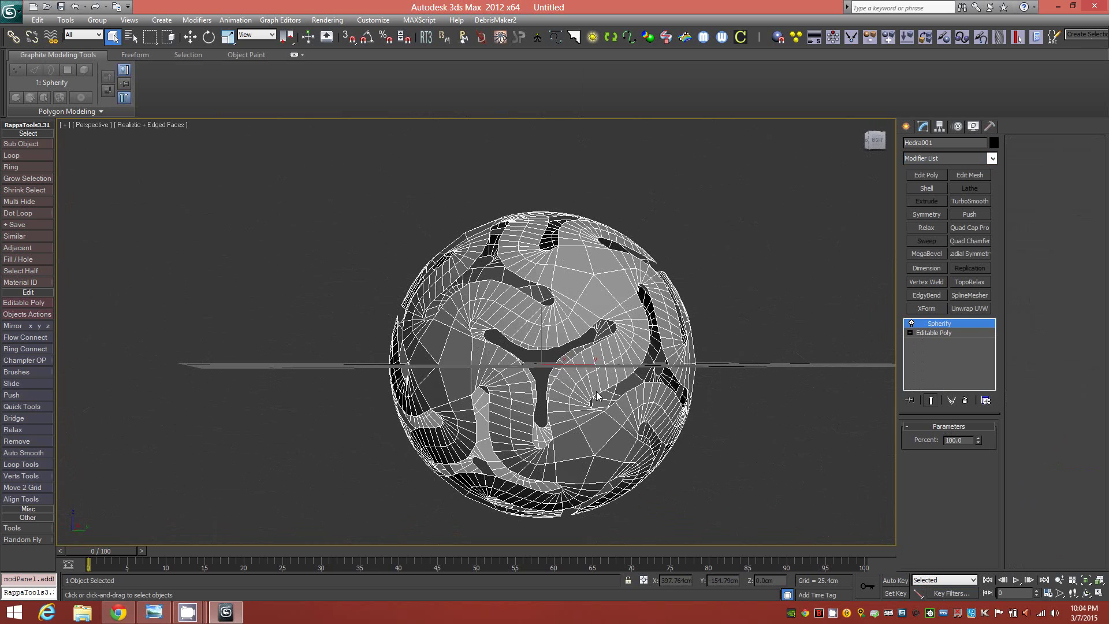
click(155, 612)
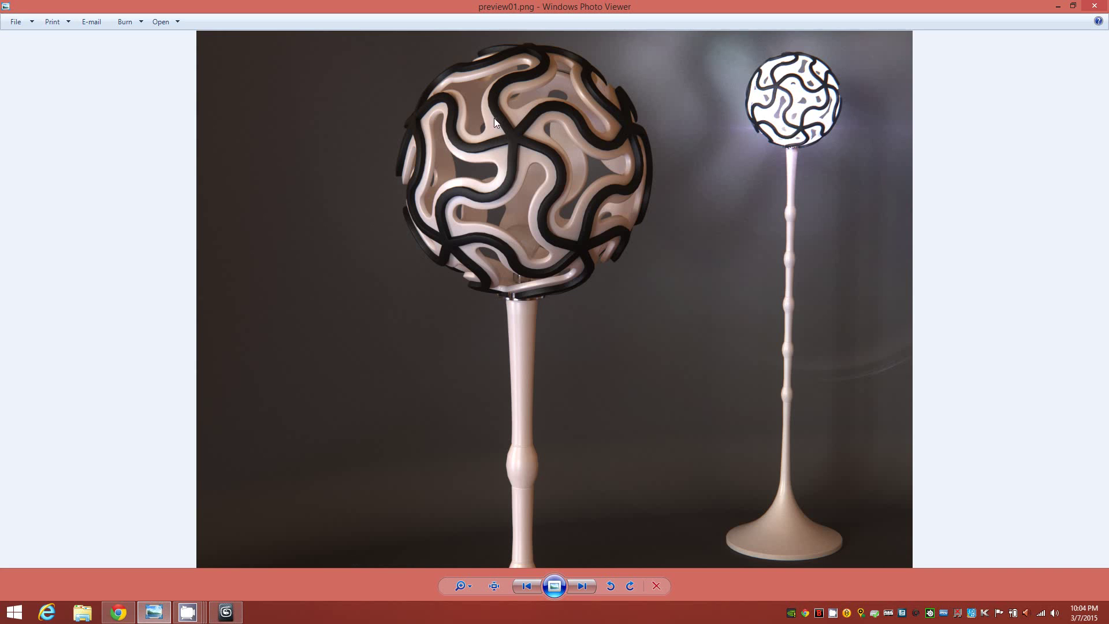
click(226, 613)
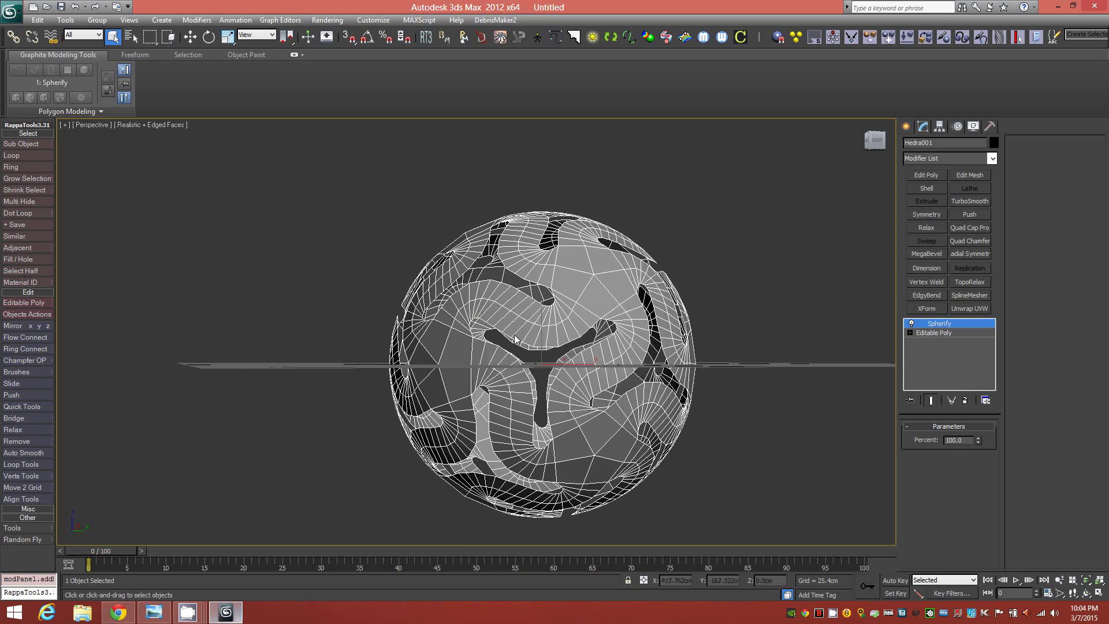
- Collapse the Spherify modifier into Hedra001's Editable Poly, then orbit to view the sphere from below
alt+middle_drag(528, 365, 506, 382)
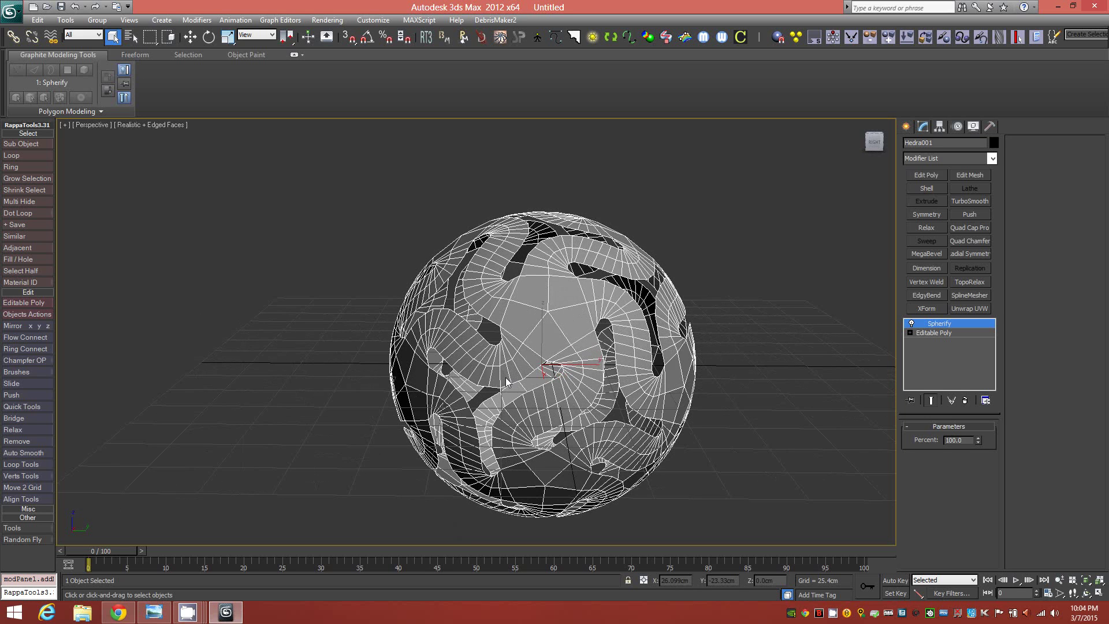
scroll(533, 371, up, 2)
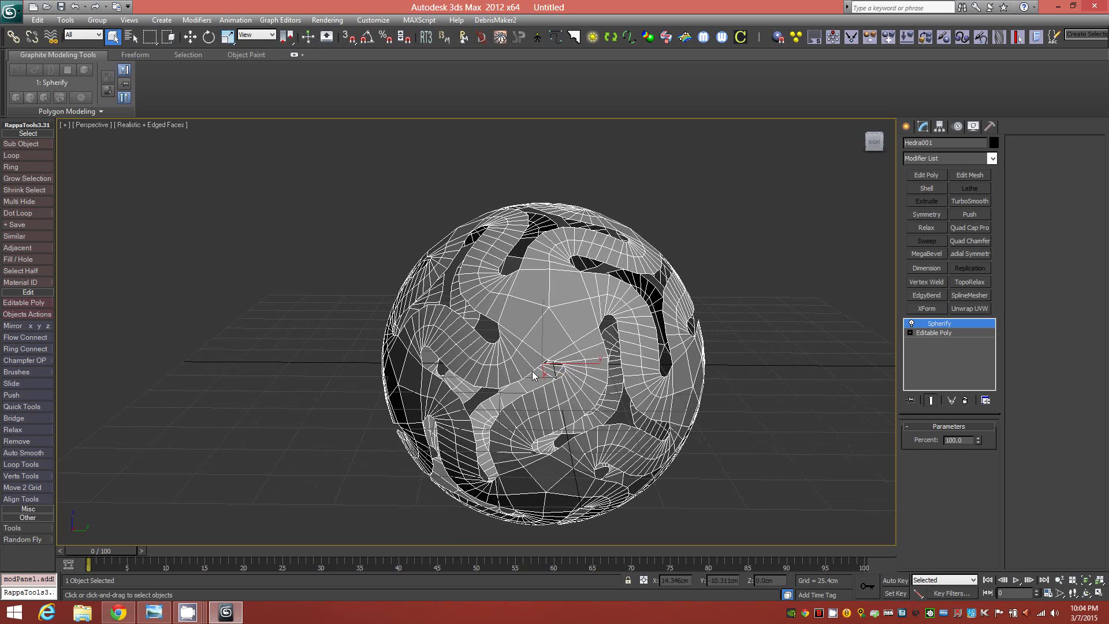
right_click(956, 324)
click(1006, 435)
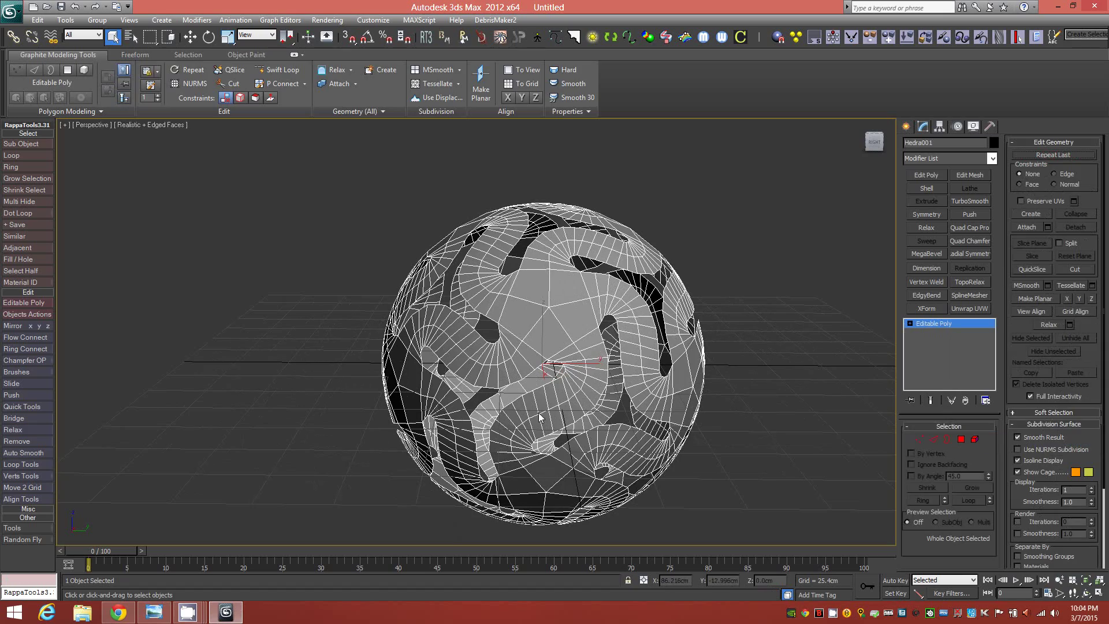
alt+middle_drag(540, 416, 528, 425)
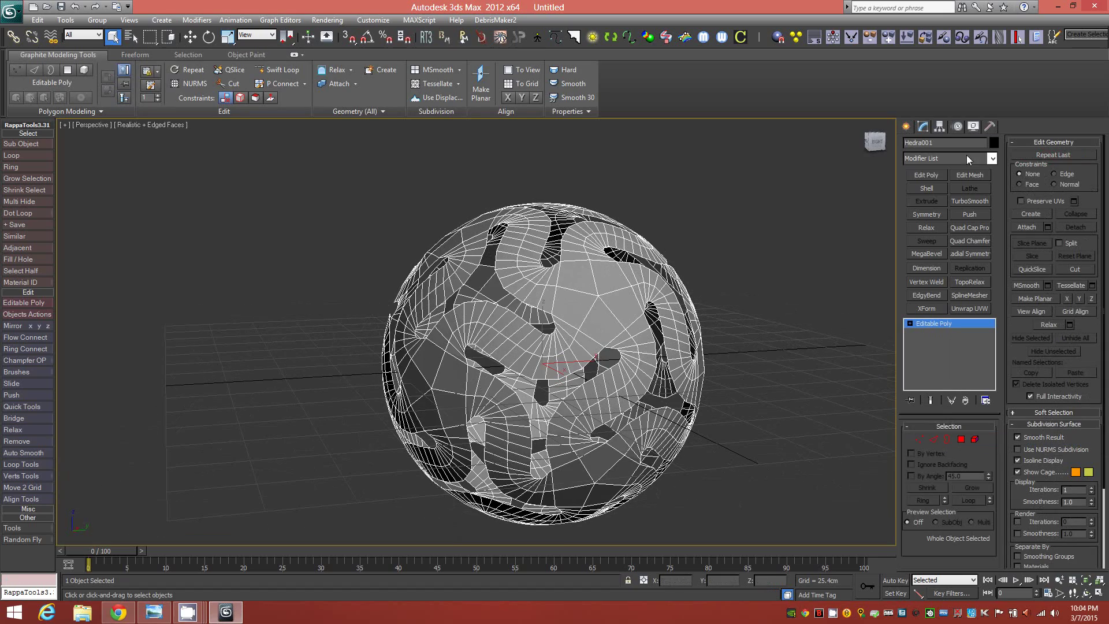
alt+middle_drag(696, 324, 673, 330)
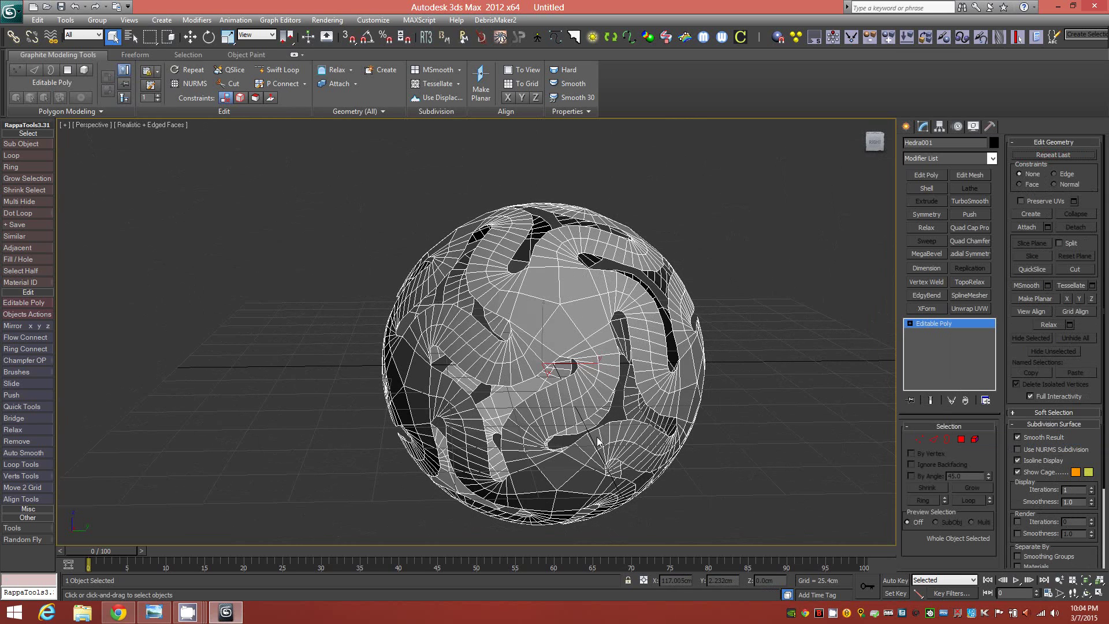
alt+middle_drag(598, 442, 552, 327)
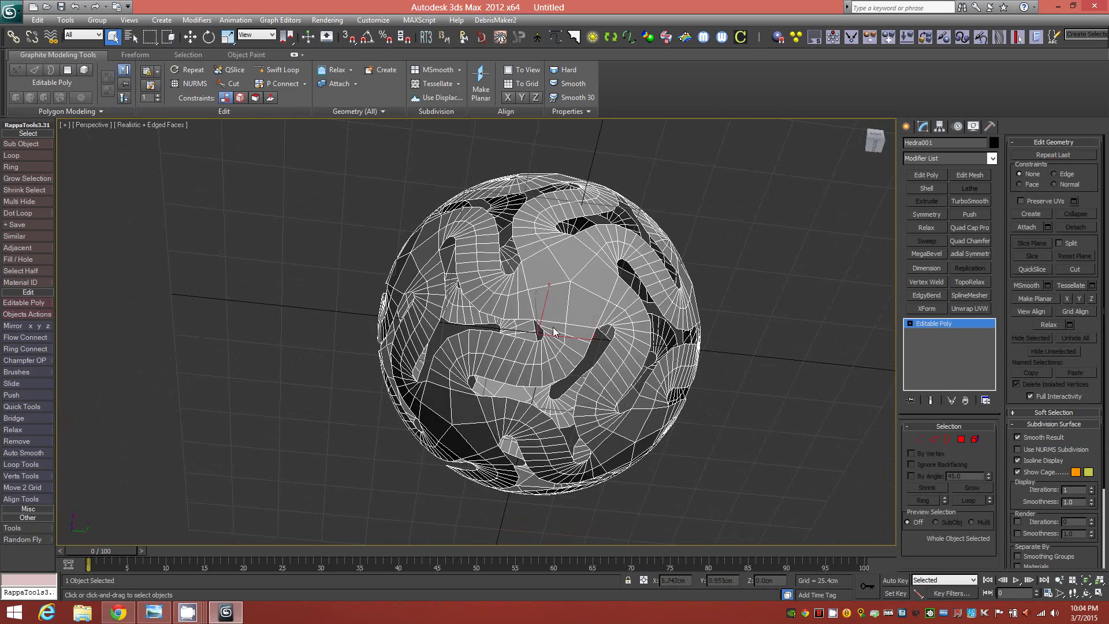
alt+middle_drag(502, 405, 505, 469)
alt+middle_drag(879, 146, 690, 355)
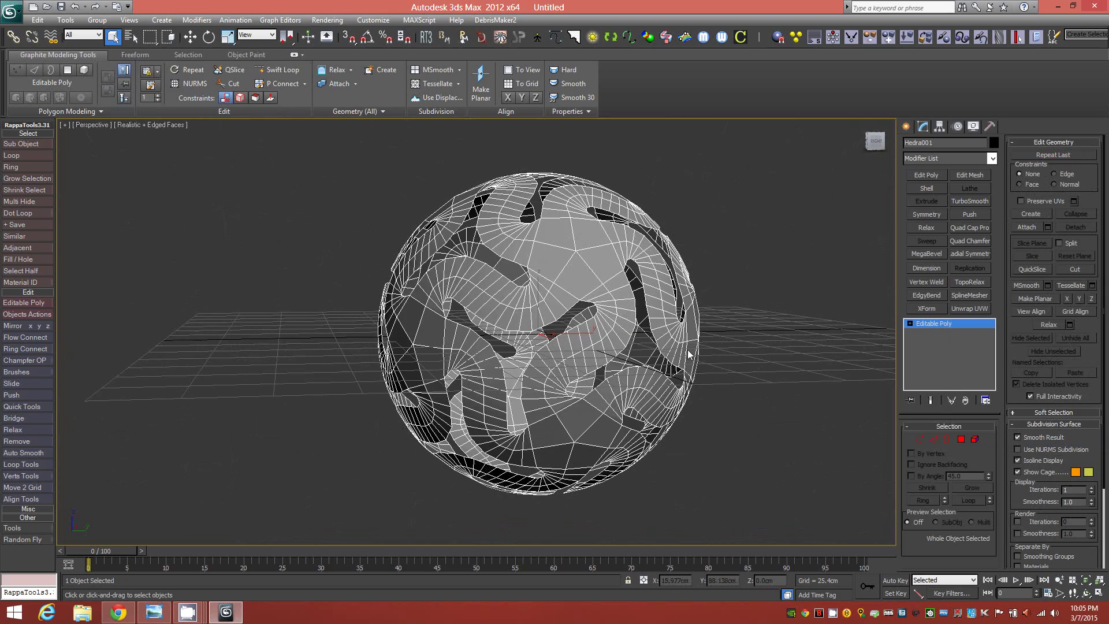
alt+middle_drag(610, 355, 636, 323)
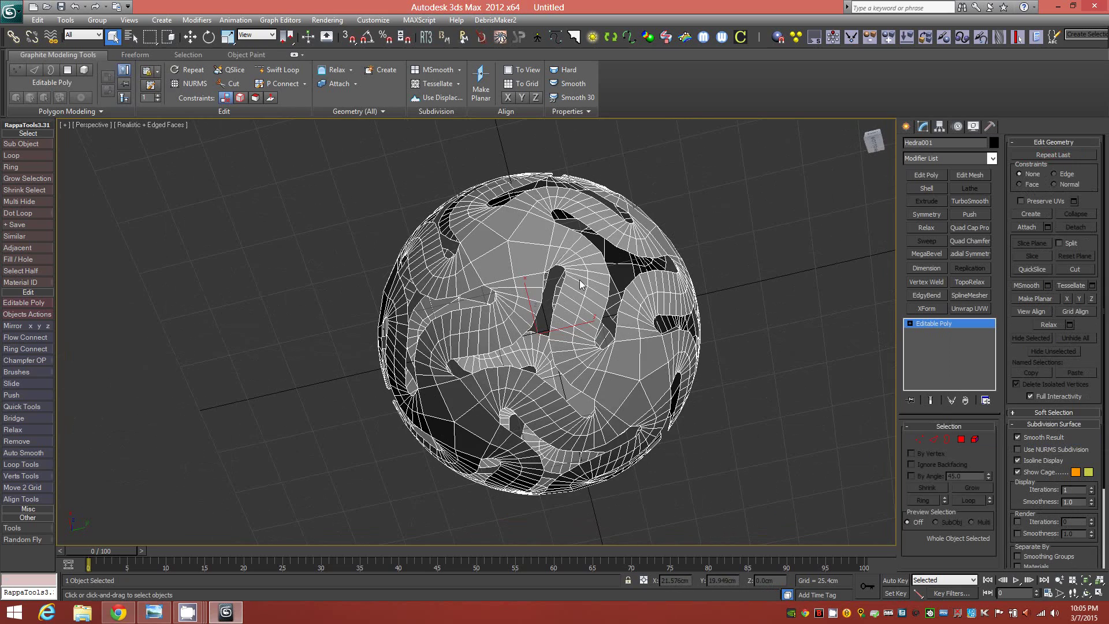
click(874, 141)
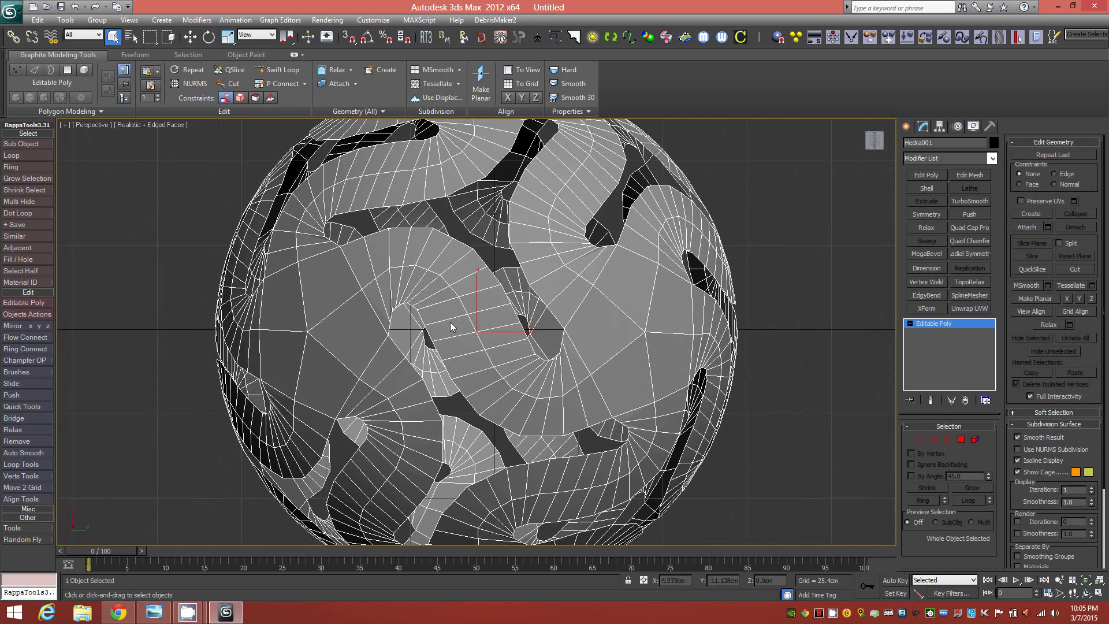
middle_drag(483, 341, 505, 320)
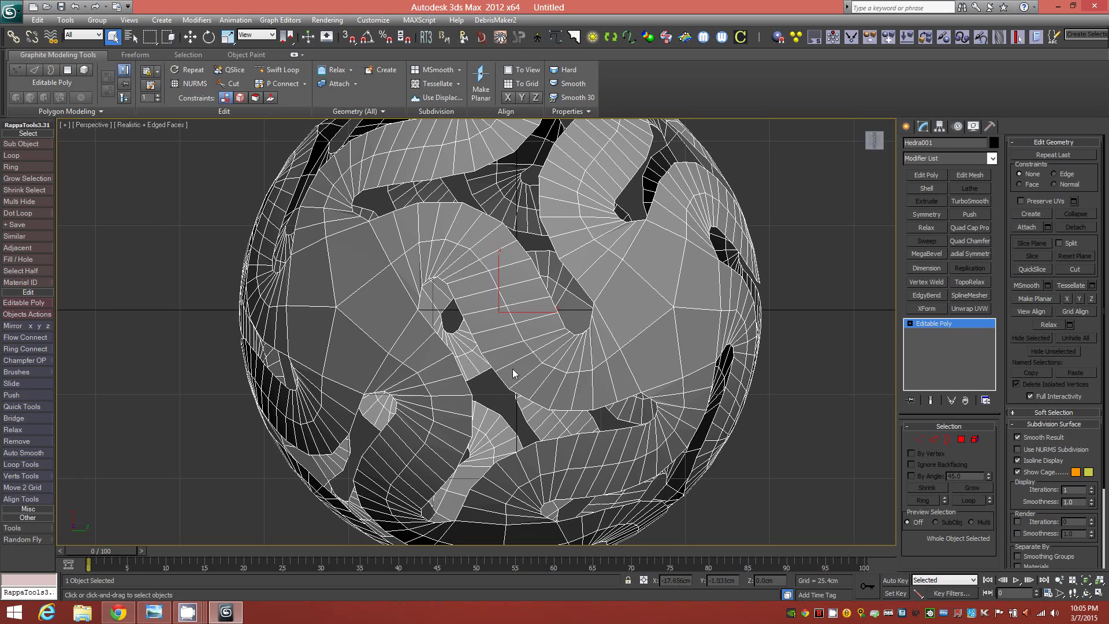
- With angle snap on, try a 35° X rotation of the sphere, undo it, and orbit to review
key(a)
key(e)
drag(484, 317, 518, 314)
key(ctrl+z)
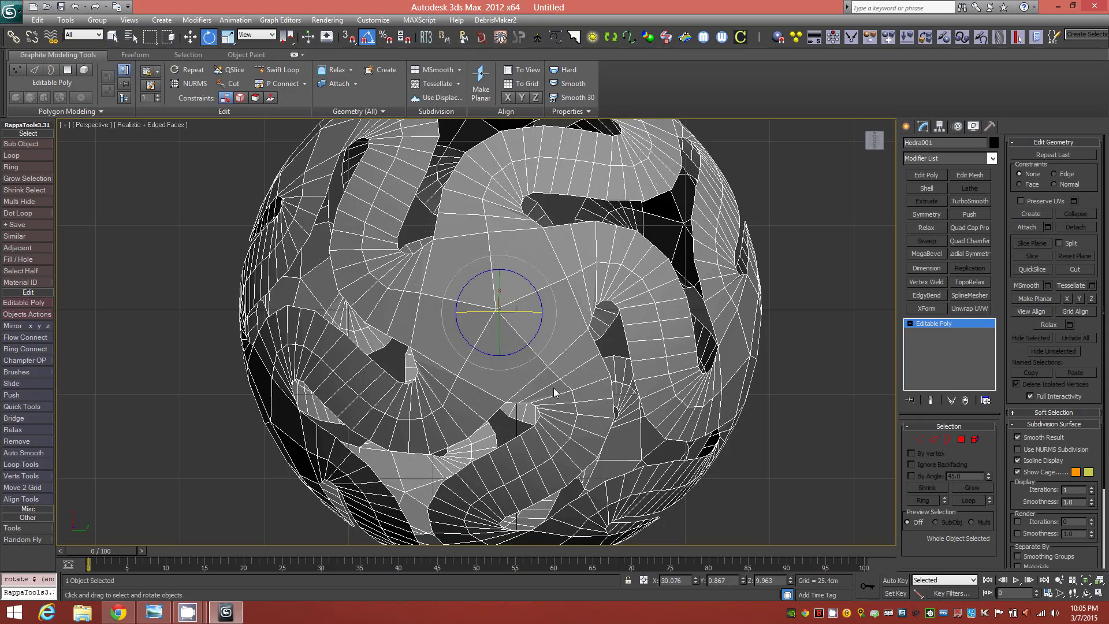
alt+middle_drag(556, 391, 504, 466)
scroll(479, 381, down, 3)
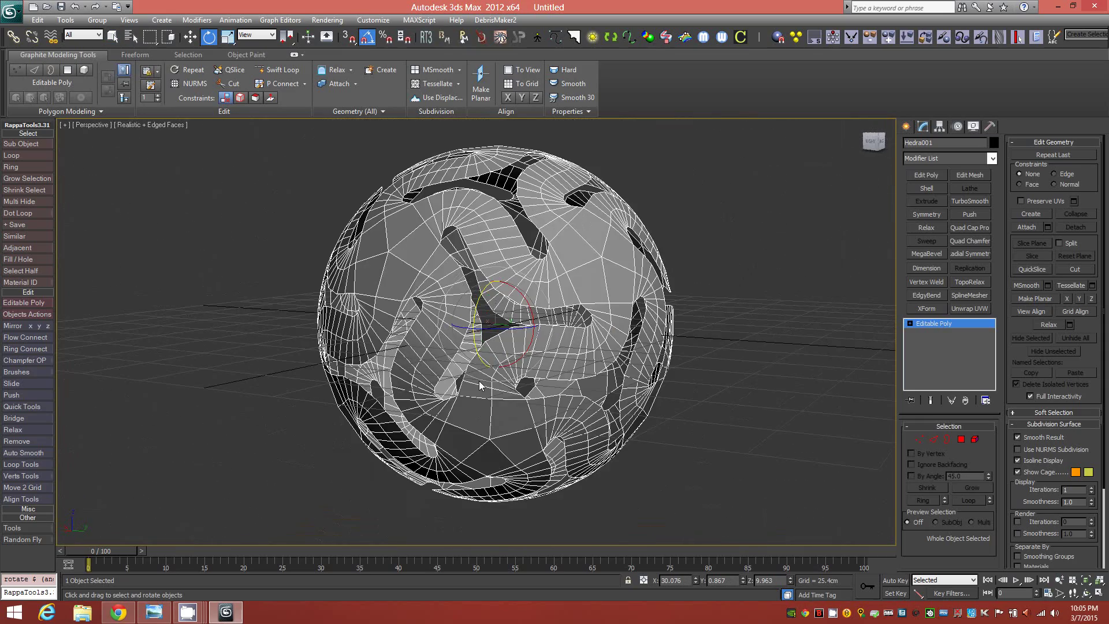
alt+middle_drag(479, 380, 505, 204)
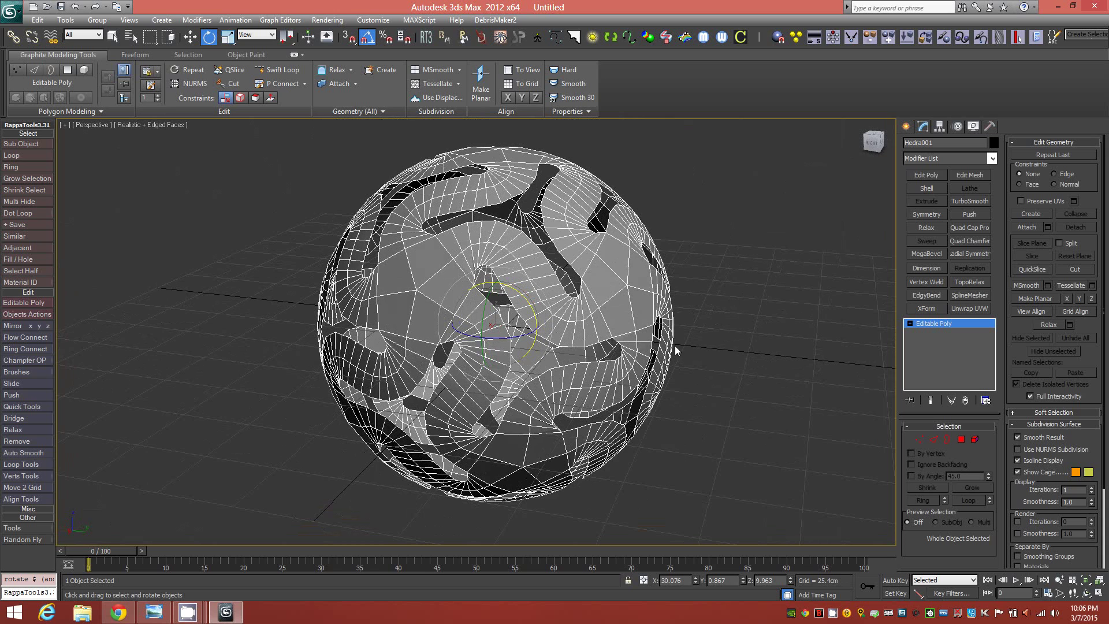
scroll(518, 317, up, 1)
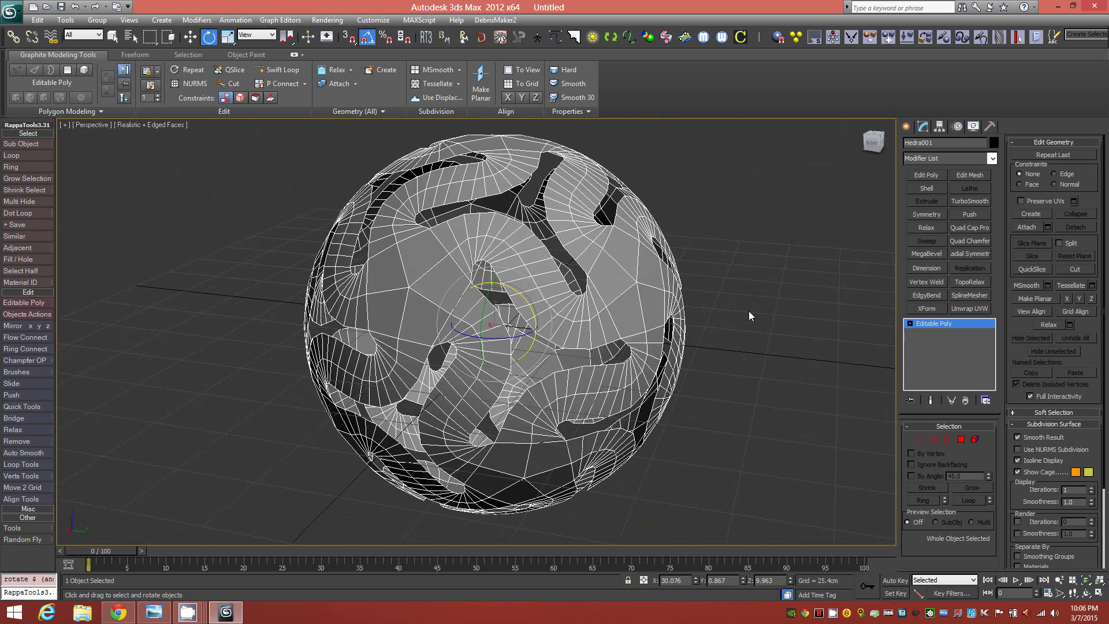
- Add a Shell modifier to Hedra001 and orbit to look at the shelled sphere
click(922, 191)
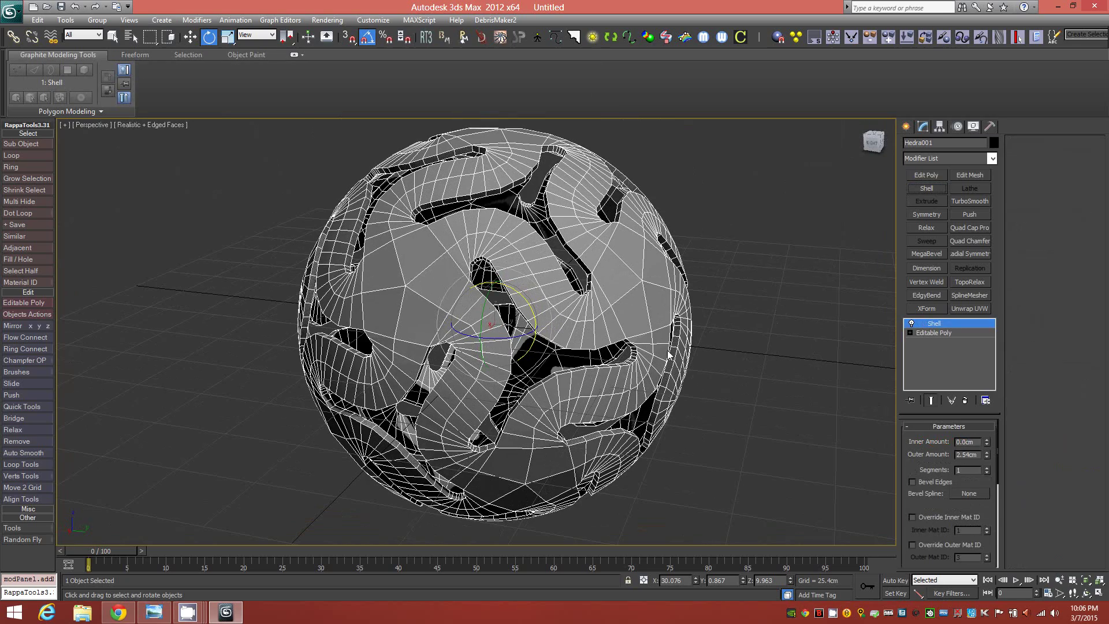
alt+middle_drag(489, 308, 497, 322)
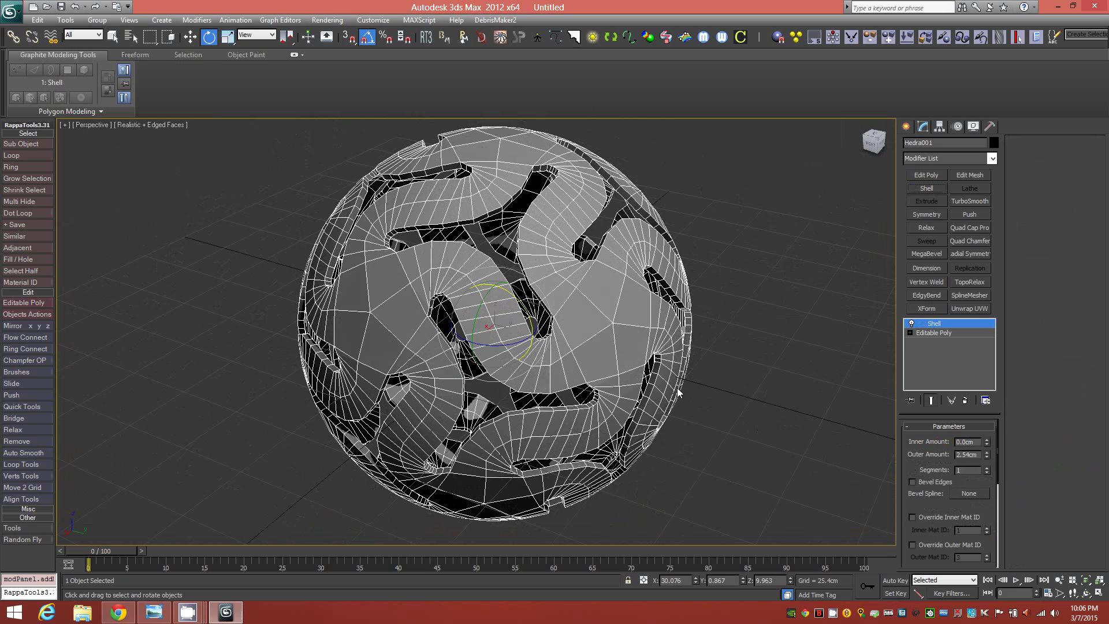
scroll(561, 396, up, 1)
scroll(560, 396, up, 2)
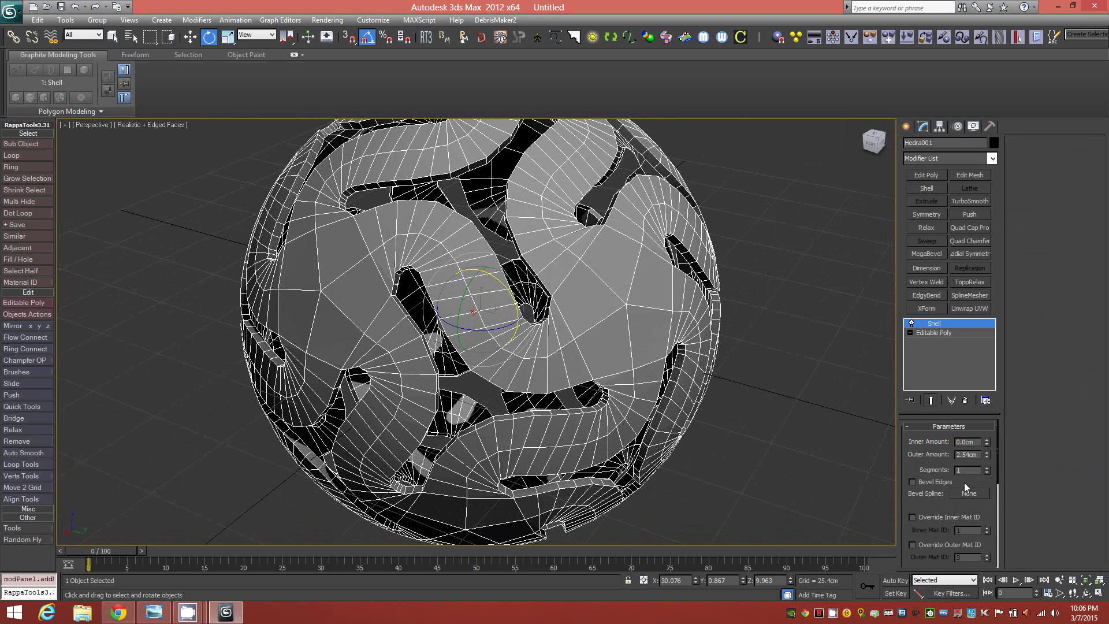
scroll(537, 383, down, 2)
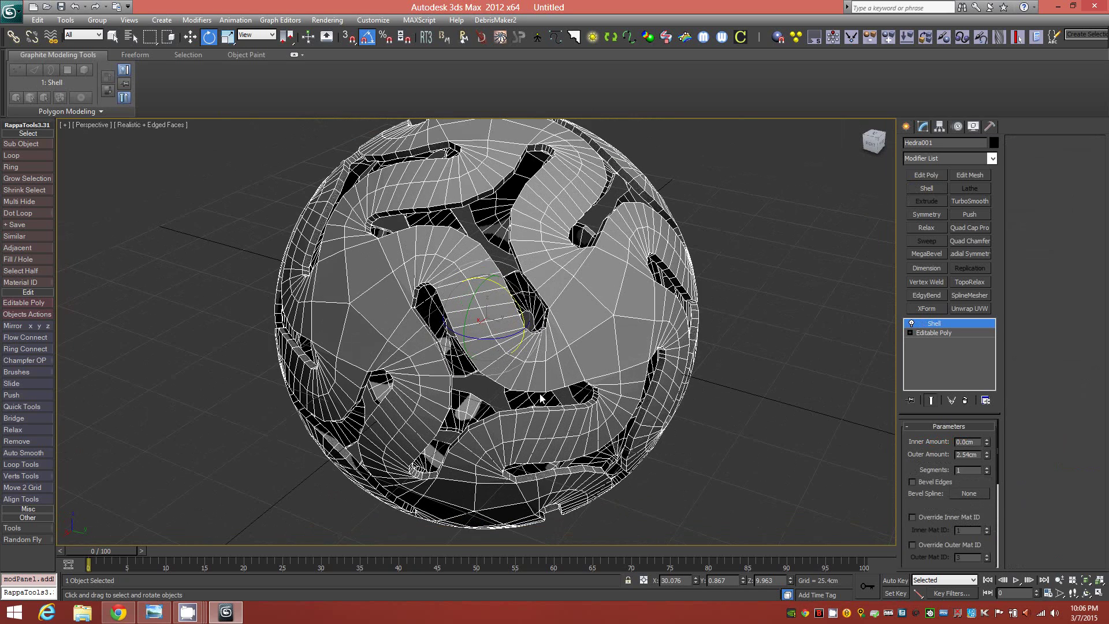
- Raise the Shell's Outer Amount from 2.54cm to 4.369cm and inspect the thickened bands and holes
click(976, 455)
alt+middle_drag(584, 417, 563, 415)
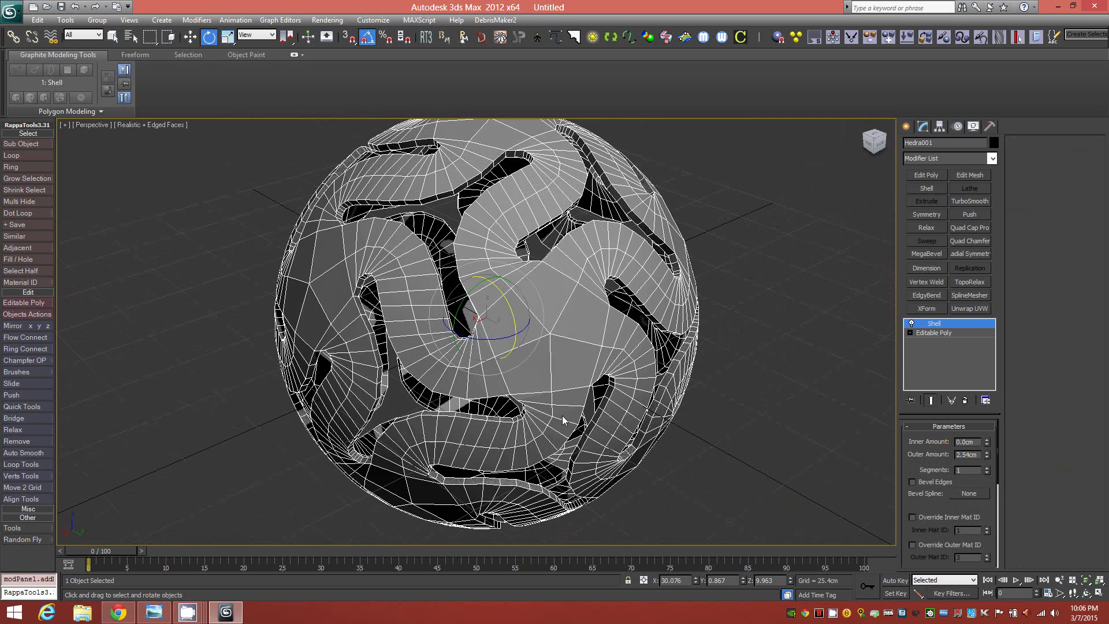
drag(988, 455, 990, 411)
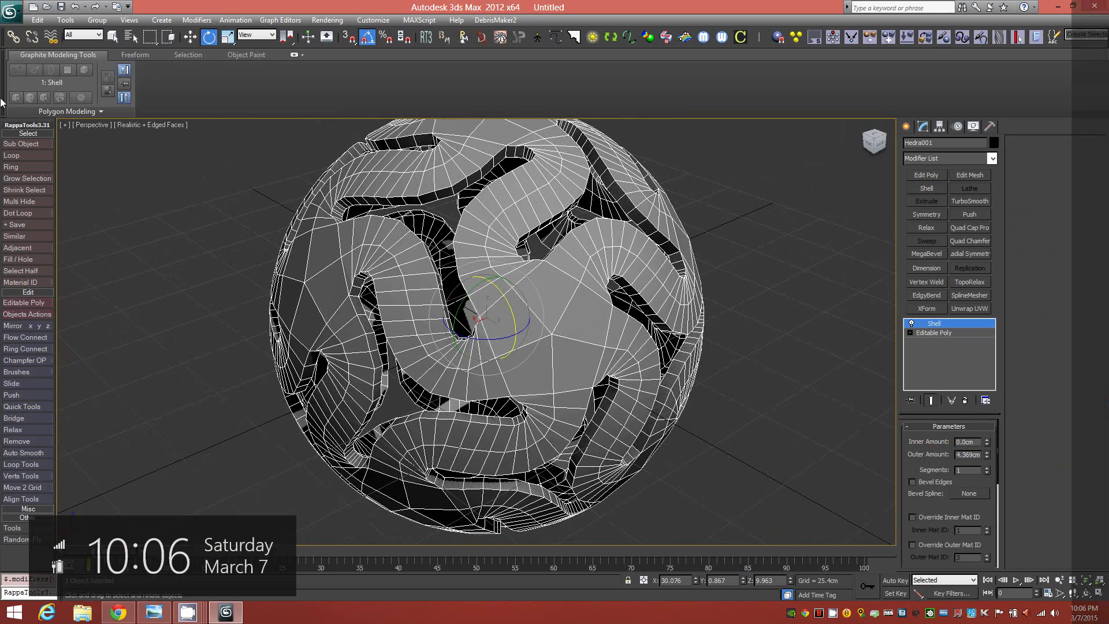
alt+middle_drag(418, 359, 425, 320)
scroll(398, 303, up, 3)
scroll(398, 303, up, 2)
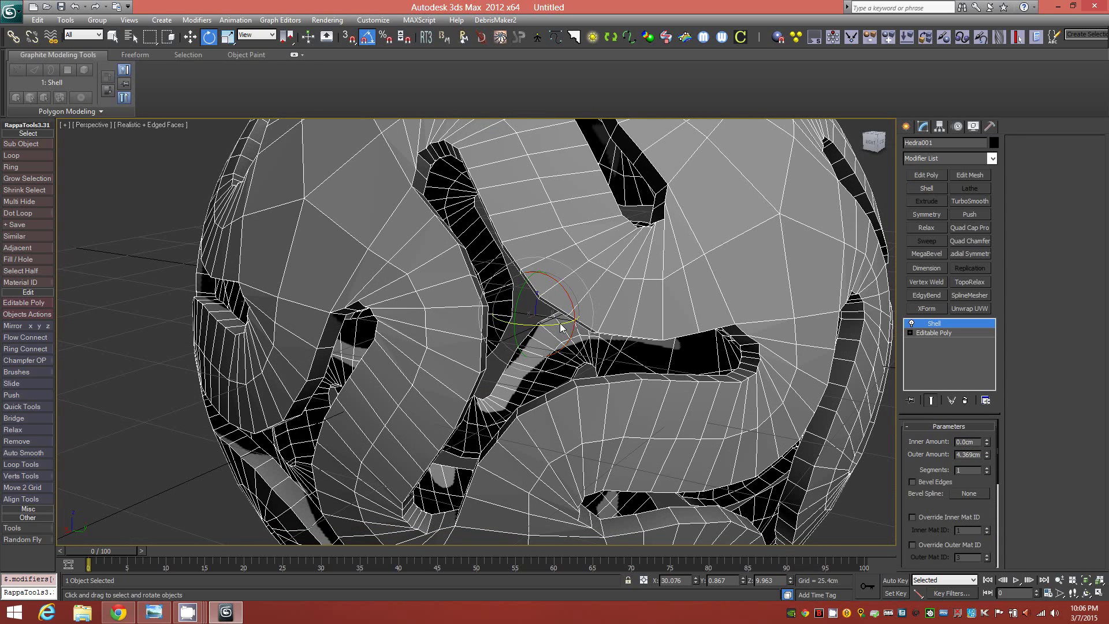
alt+middle_drag(622, 316, 630, 317)
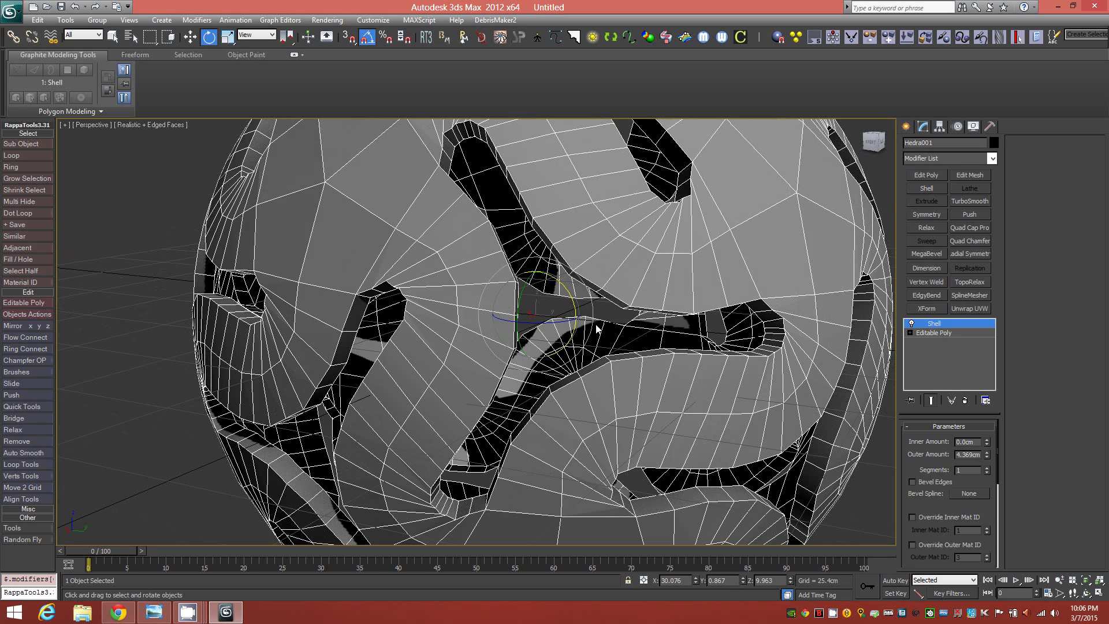
mouse_move(600, 329)
alt+middle_down()
mouse_move(581, 336)
mouse_move(601, 331)
alt+middle_up()
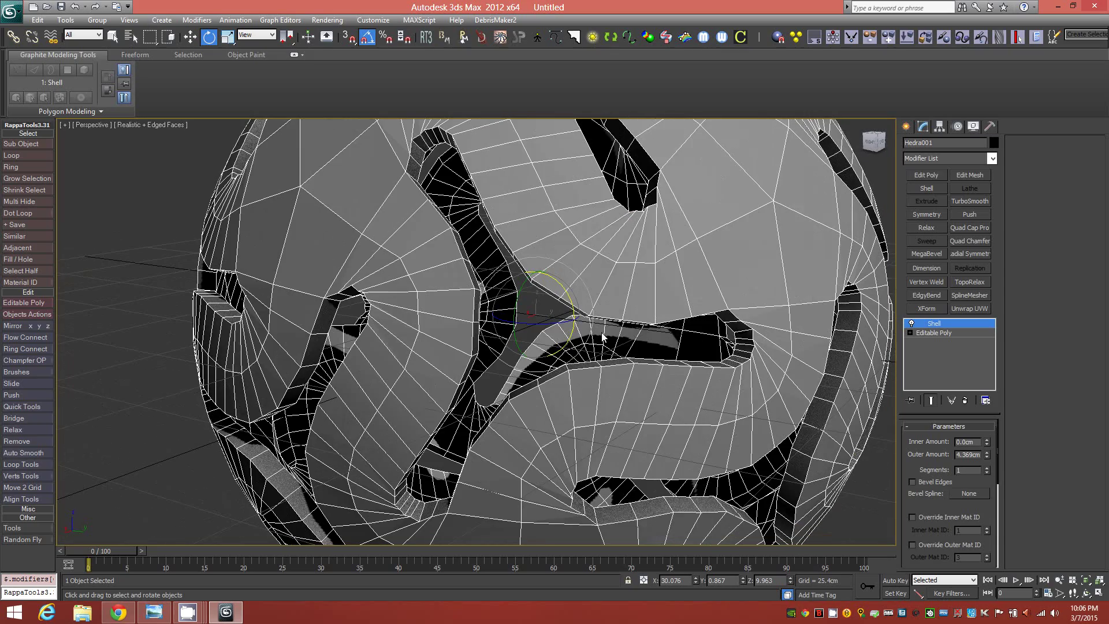
alt+middle_drag(612, 385, 632, 386)
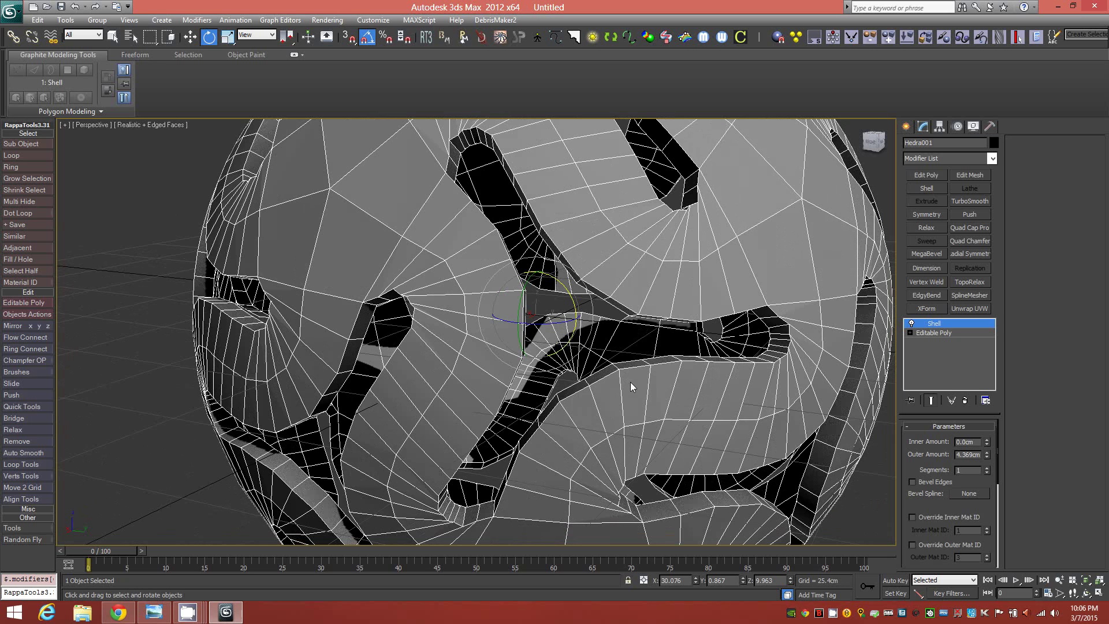
- Collapse the Shell into an Editable Mesh, convert it back to Editable Poly, and switch to Edge level
right_click(948, 325)
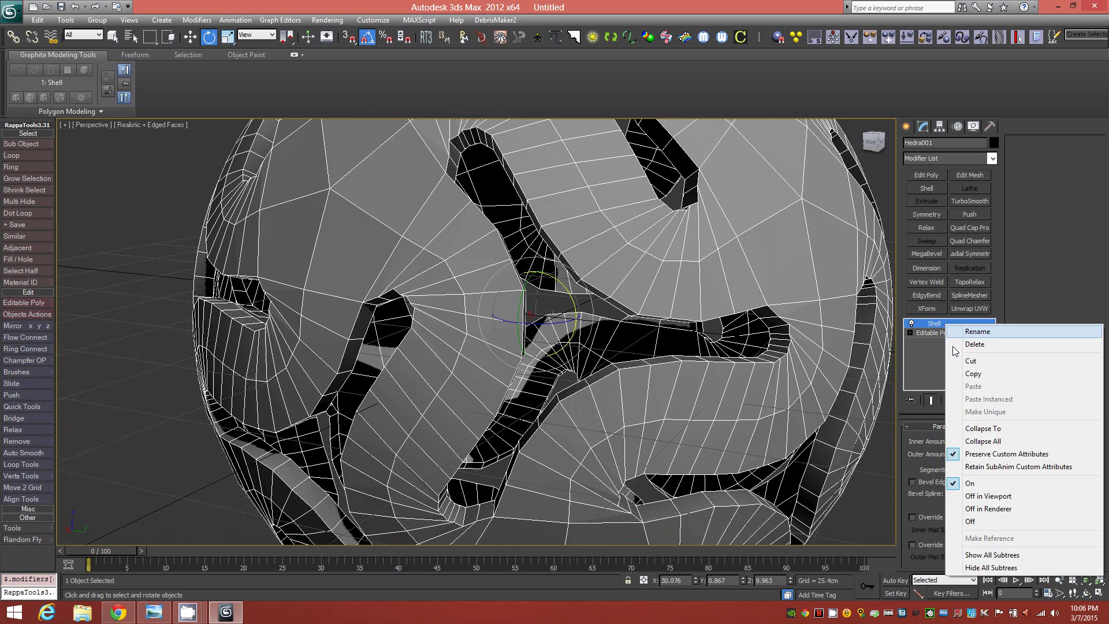
click(981, 441)
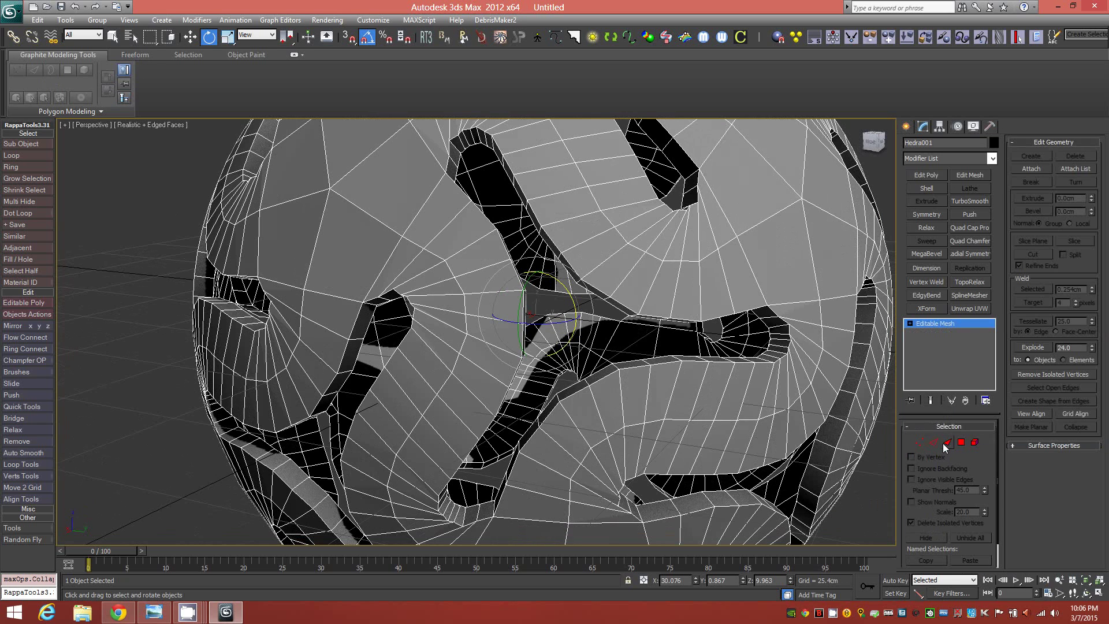
right_click(948, 324)
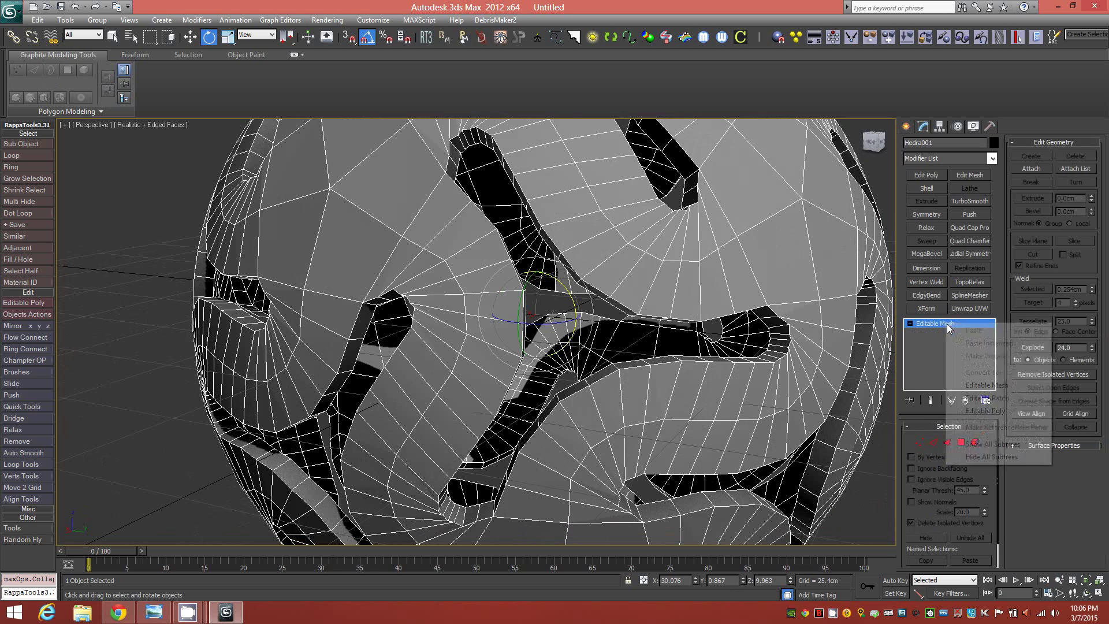
click(981, 412)
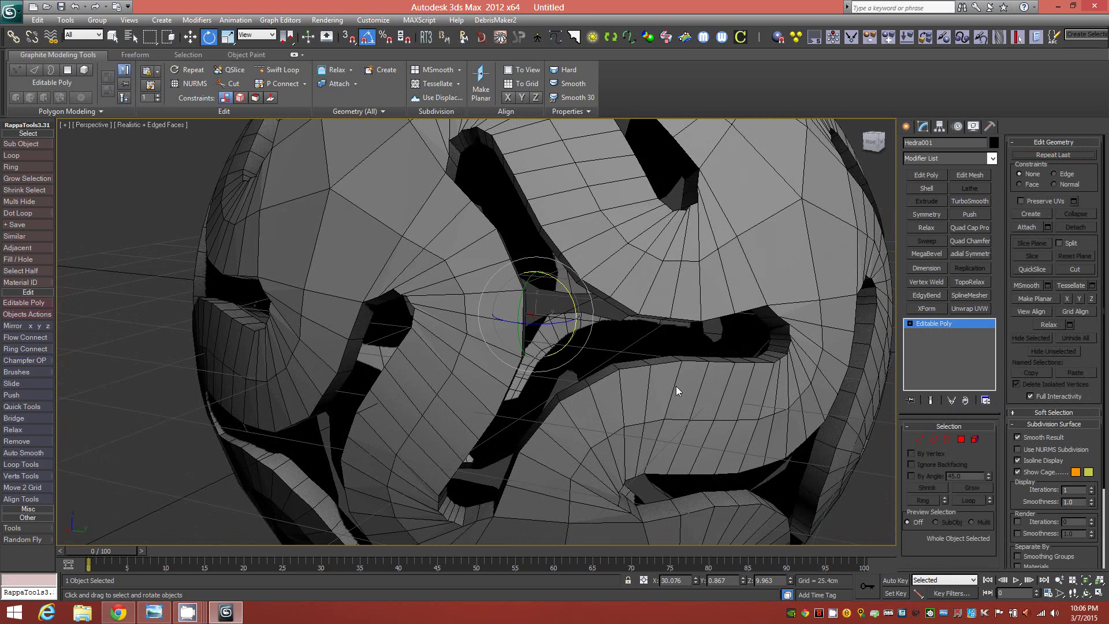
key(2)
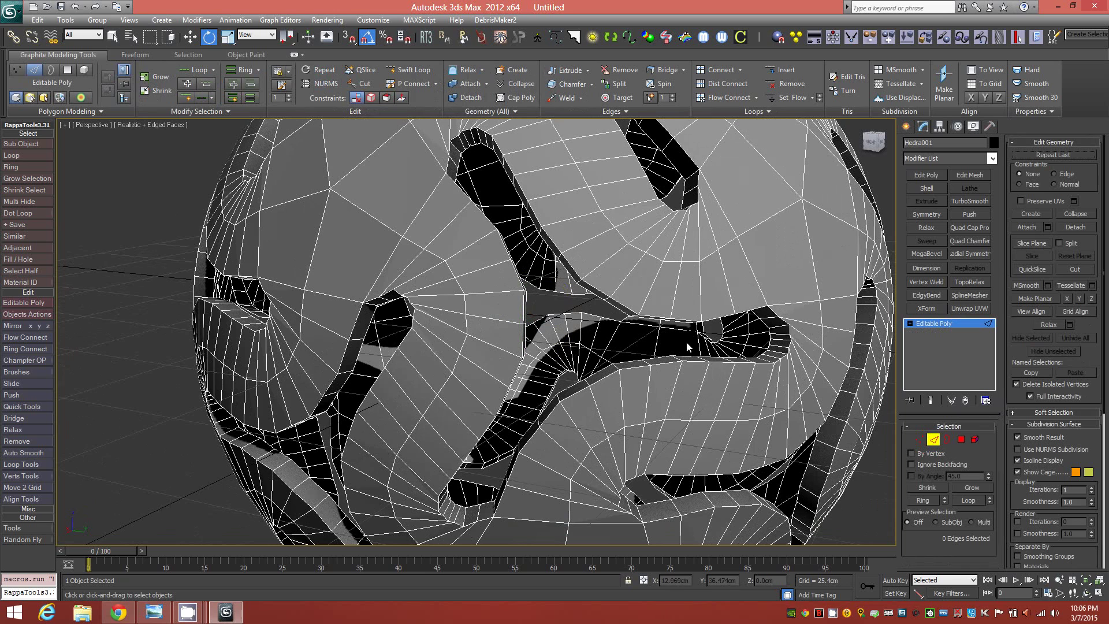
- Select the border loops and connecting edges around the first holes, trying then undoing Similar growth
click(597, 291)
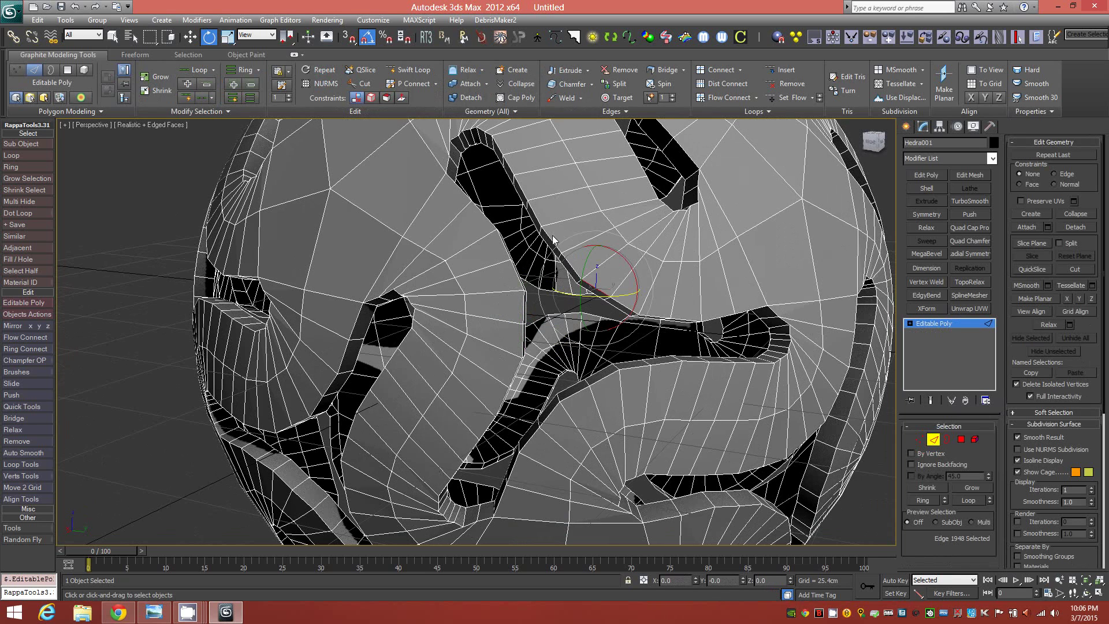
double_click(550, 240)
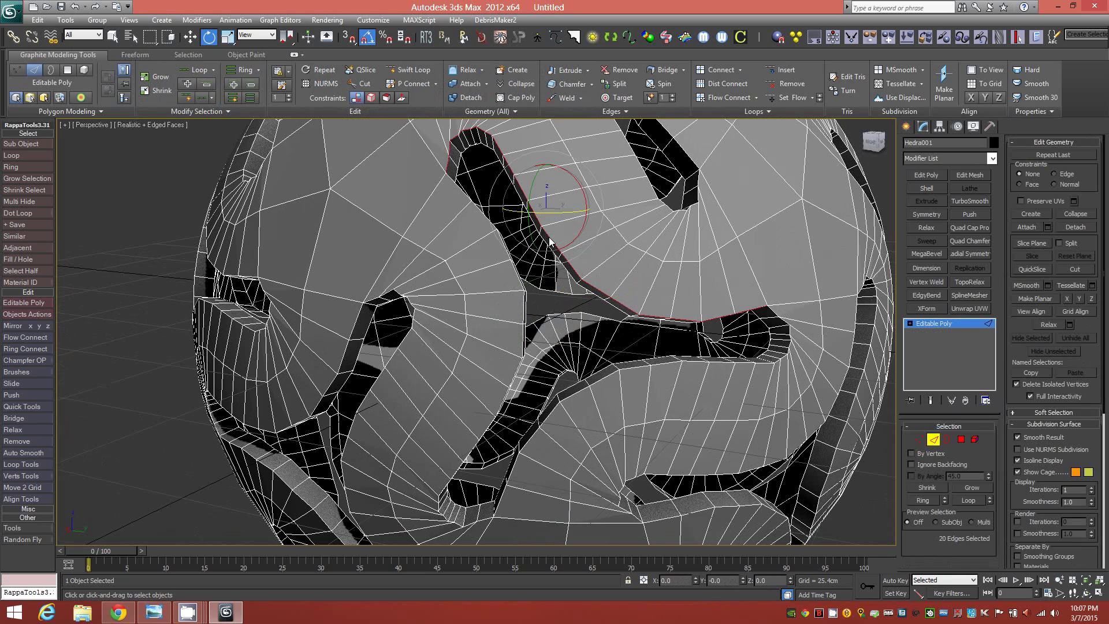
ctrl+click(524, 313)
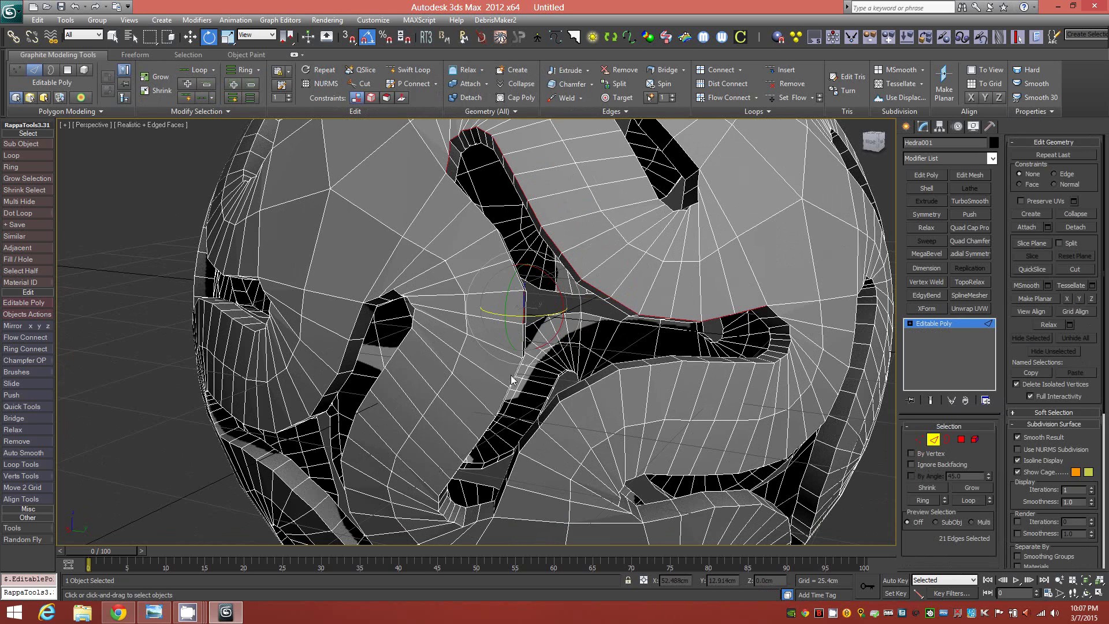
ctrl+double_click(513, 381)
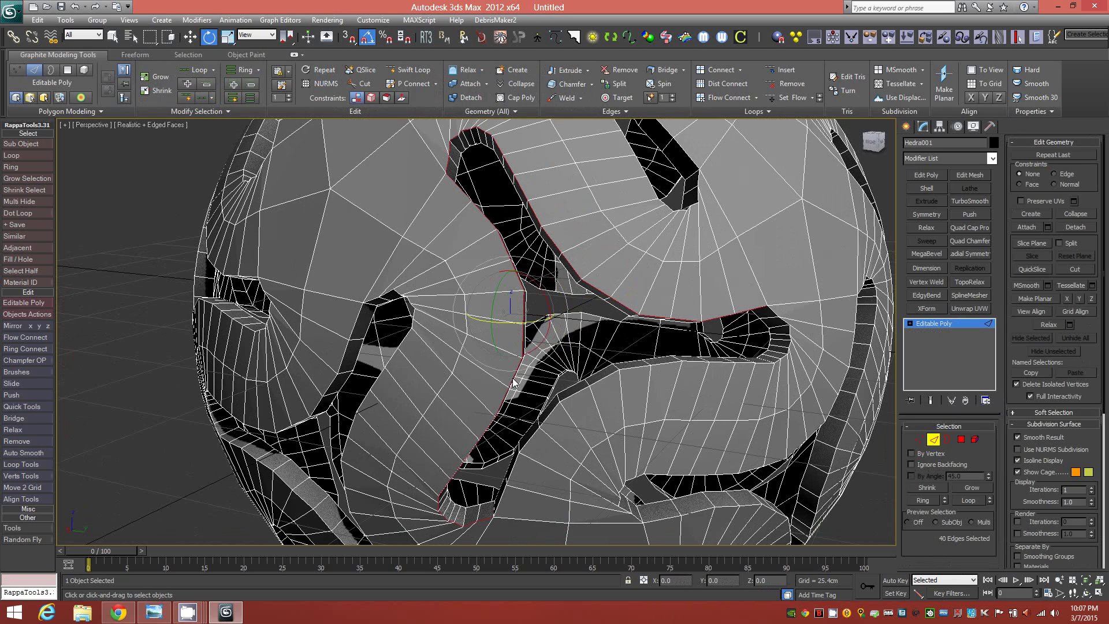
ctrl+click(529, 444)
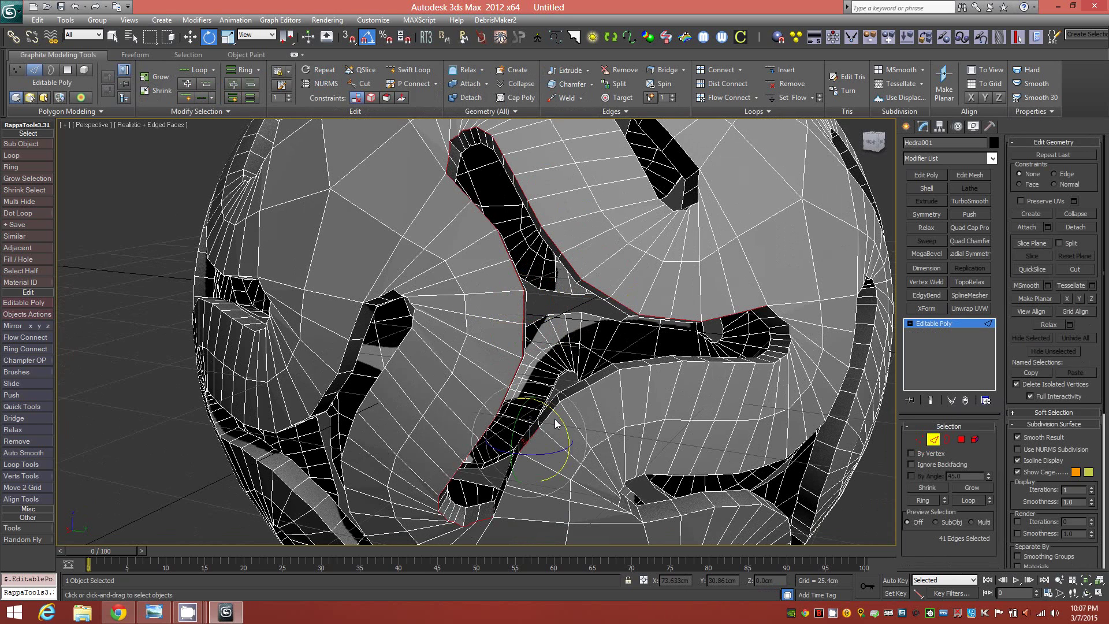
ctrl+double_click(577, 392)
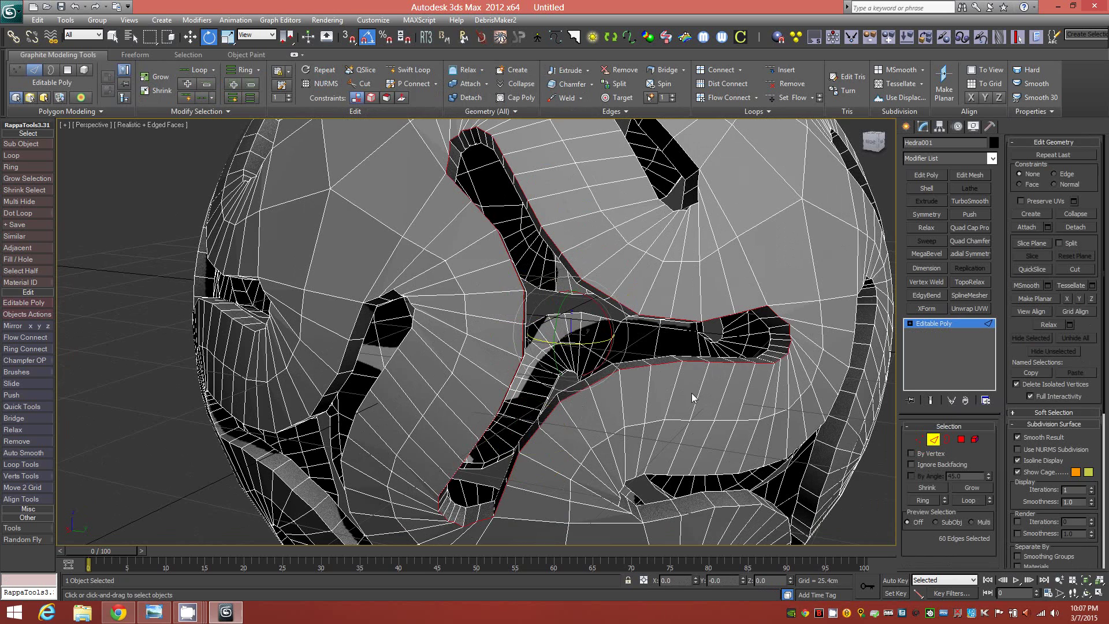
ctrl+click(477, 511)
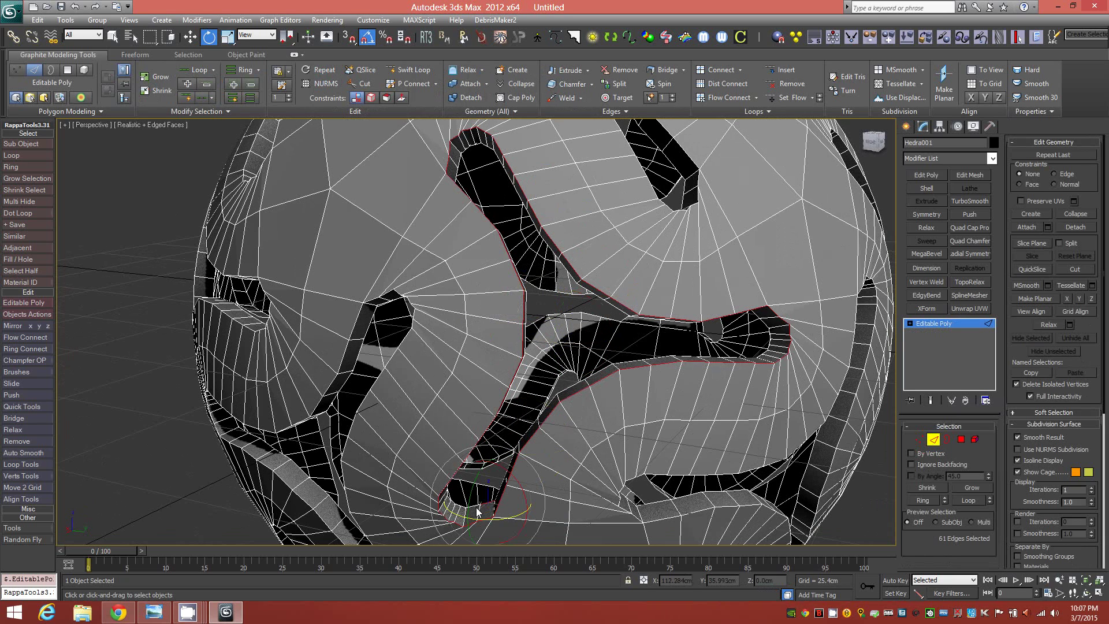
ctrl+click(562, 316)
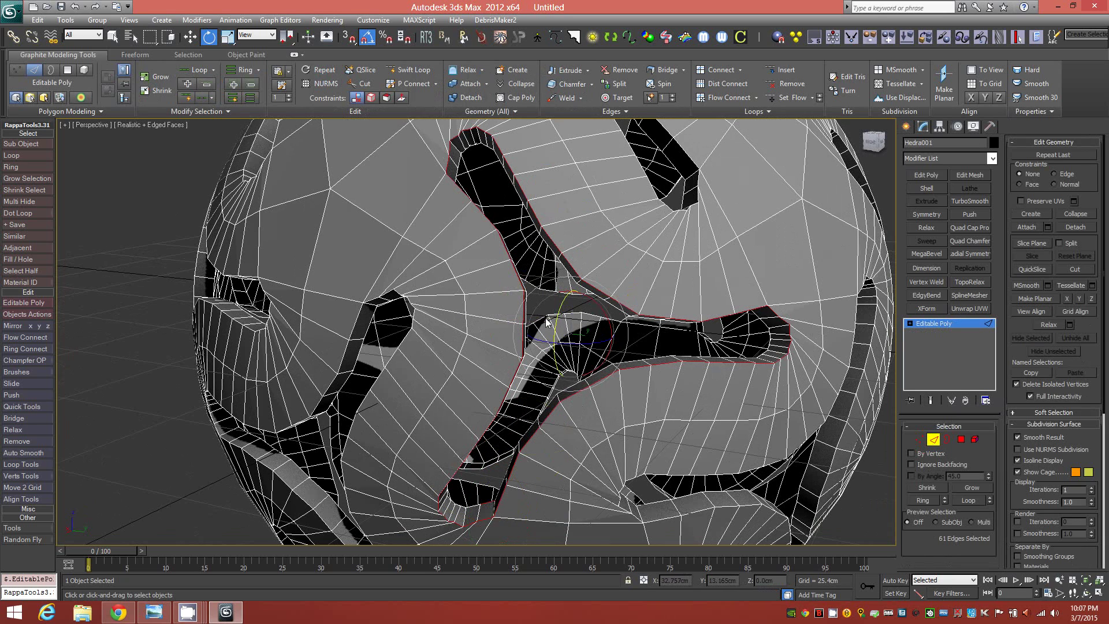
click(200, 110)
click(180, 138)
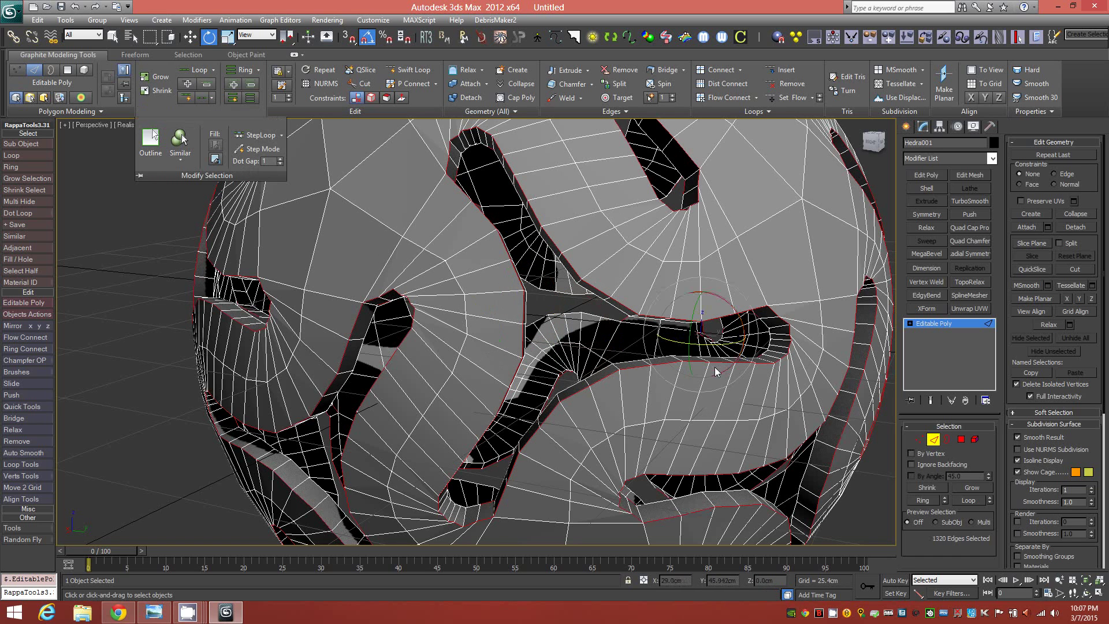
key(ctrl+z)
- Refine the selection in Loop Mode, adding the lower and upper border edge loops of the starfish opening
scroll(765, 324, up, 5)
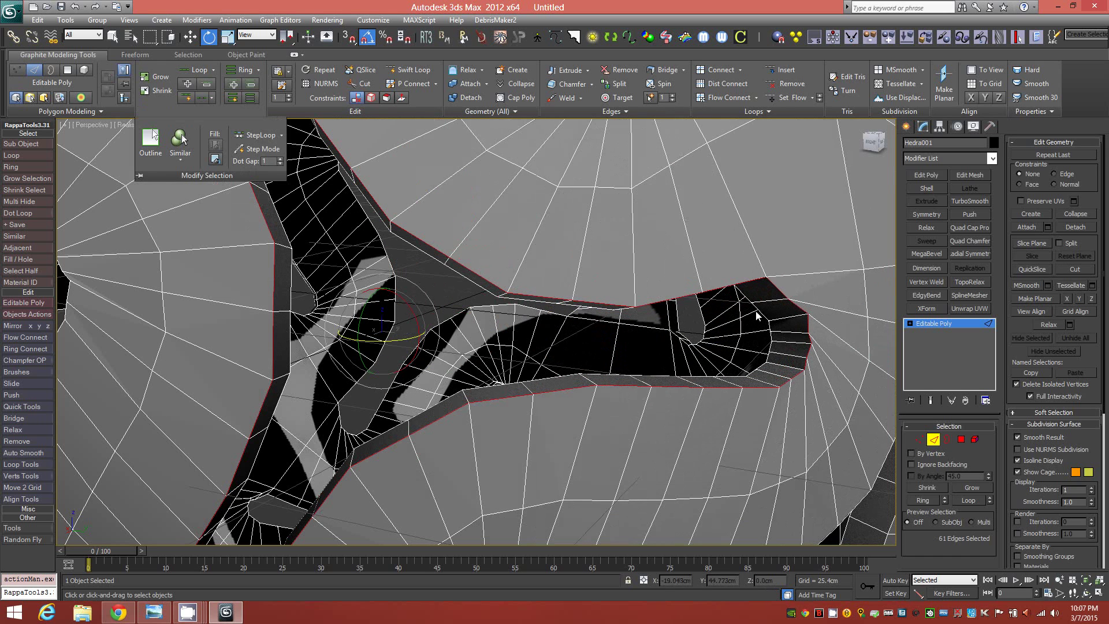
ctrl+click(775, 324)
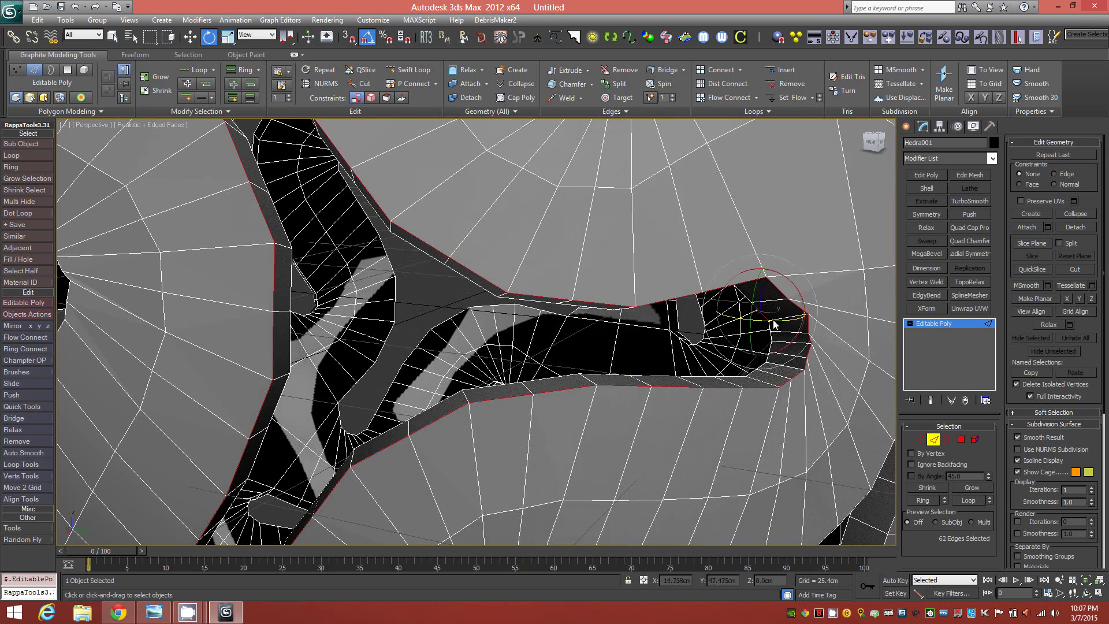
ctrl+click(729, 377)
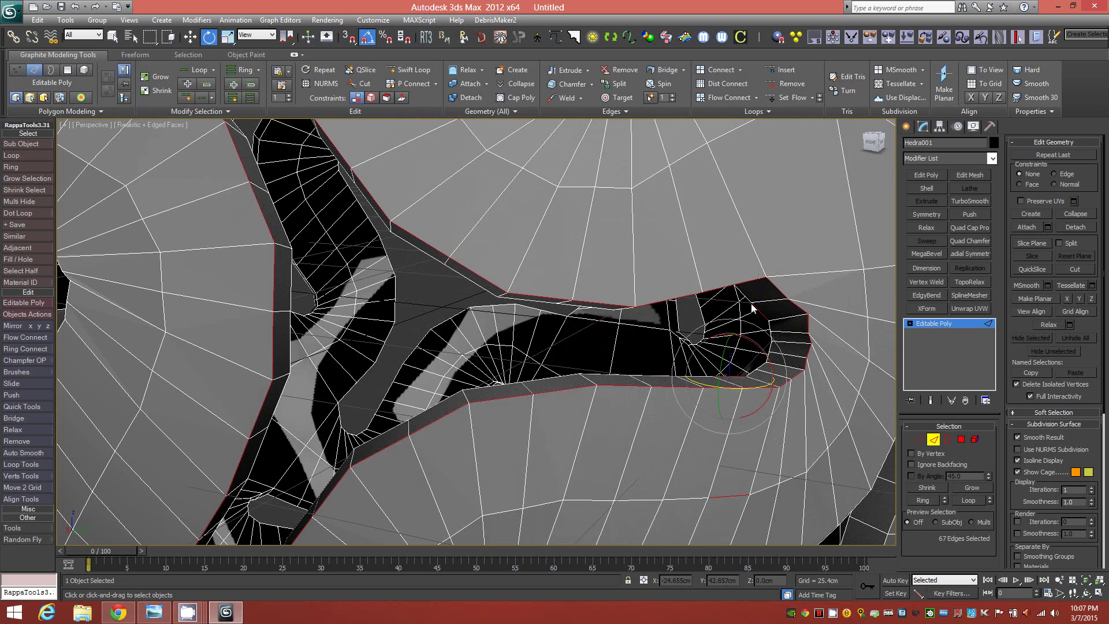
key(ctrl+z)
ctrl+click(727, 382)
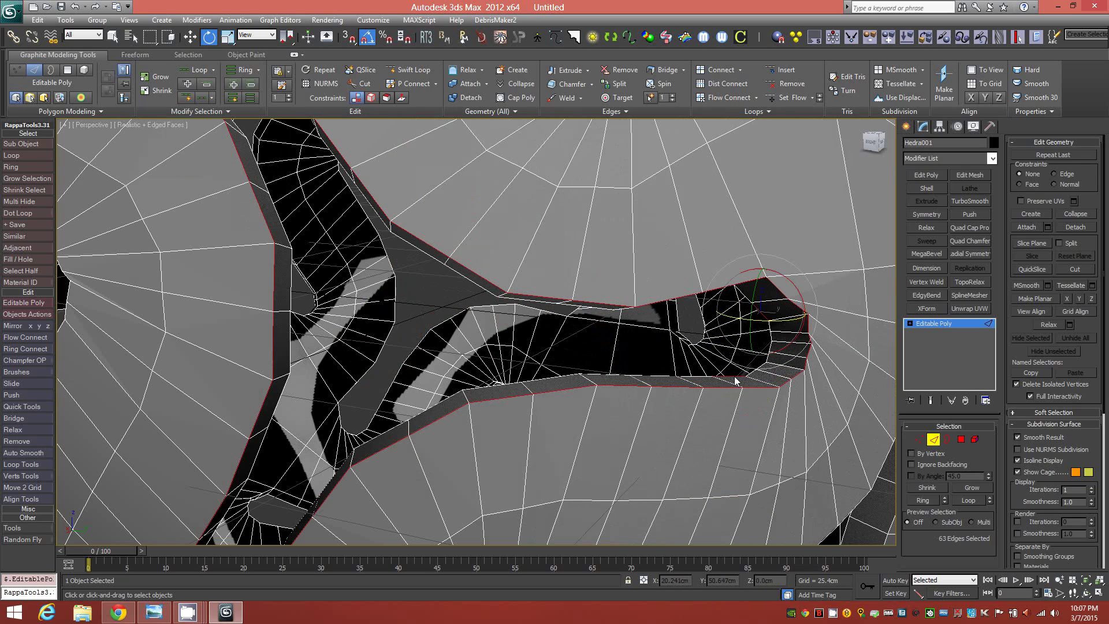
key(ctrl+z)
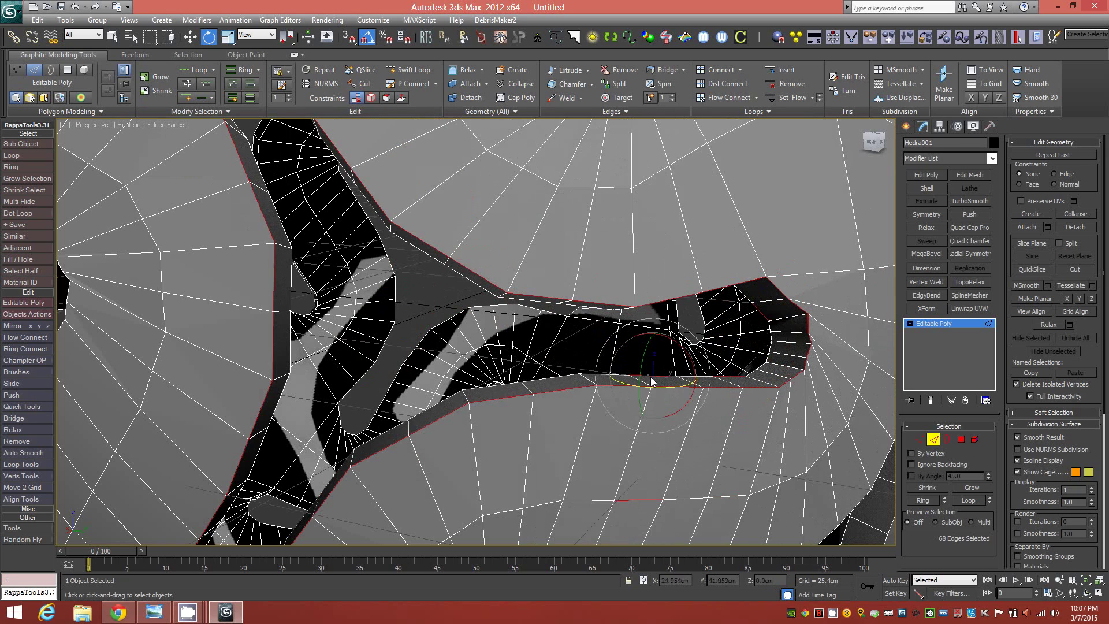
key(ctrl+z)
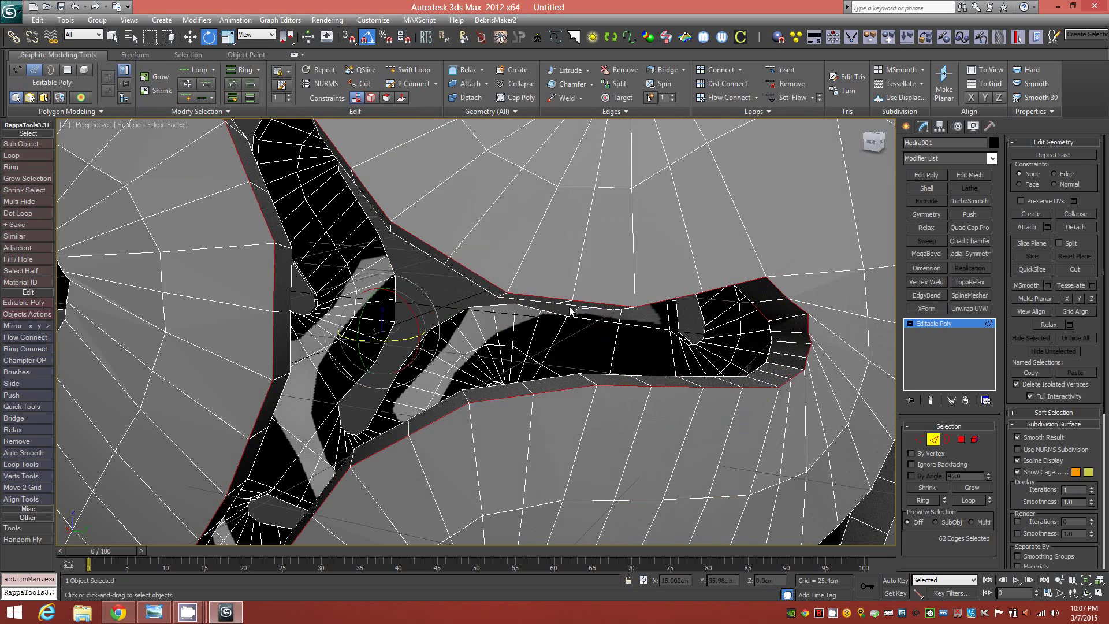
click(186, 97)
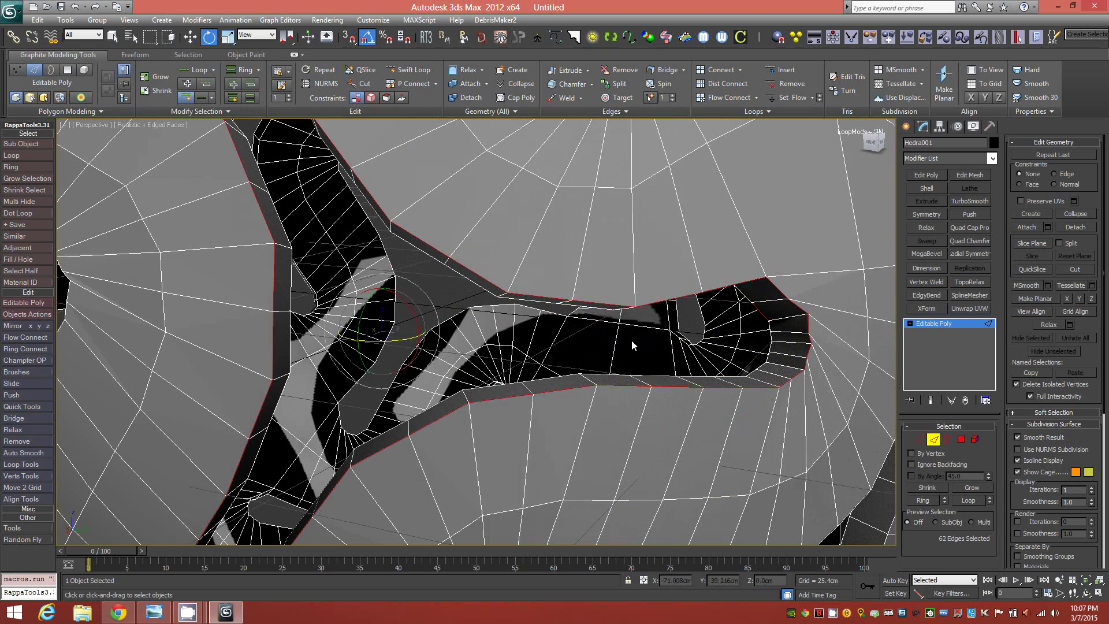
ctrl+click(700, 380)
alt+middle_drag(520, 359, 576, 296)
ctrl+click(568, 311)
ctrl+click(614, 309)
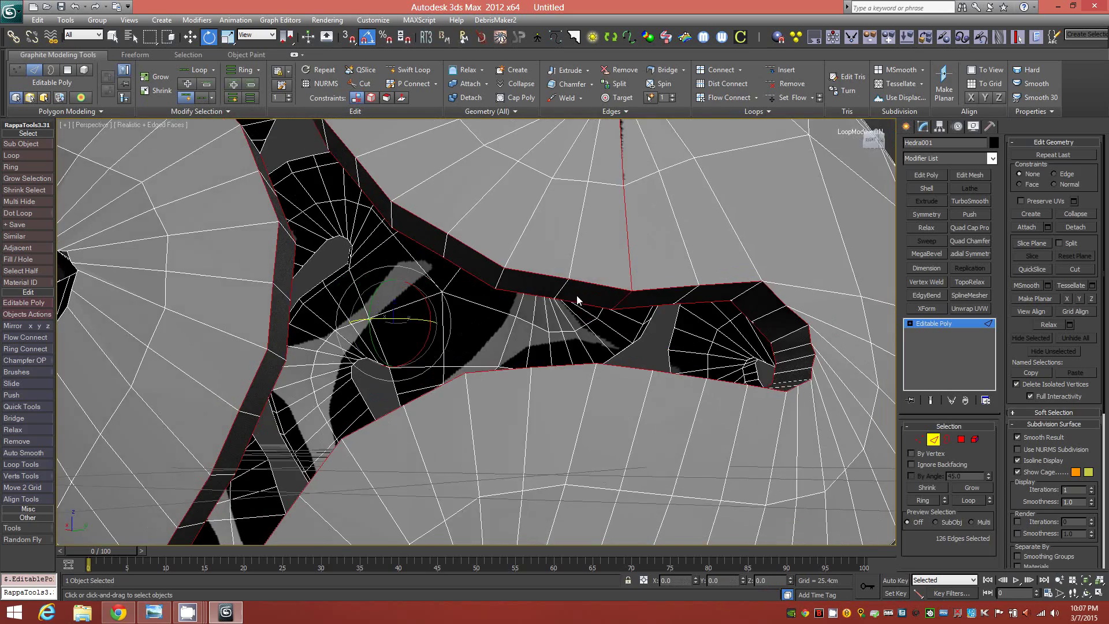
scroll(576, 296, down, 3)
scroll(496, 314, down, 4)
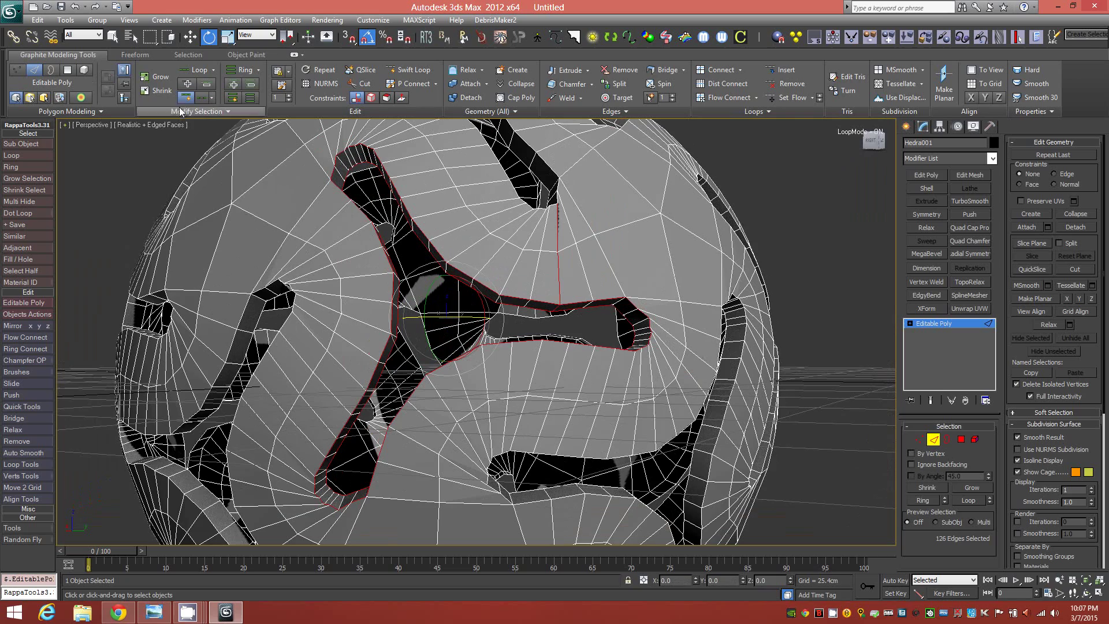
- Use Similar to extend the selection to the rim loops of every opening, 2400 edges in total
click(202, 111)
click(191, 145)
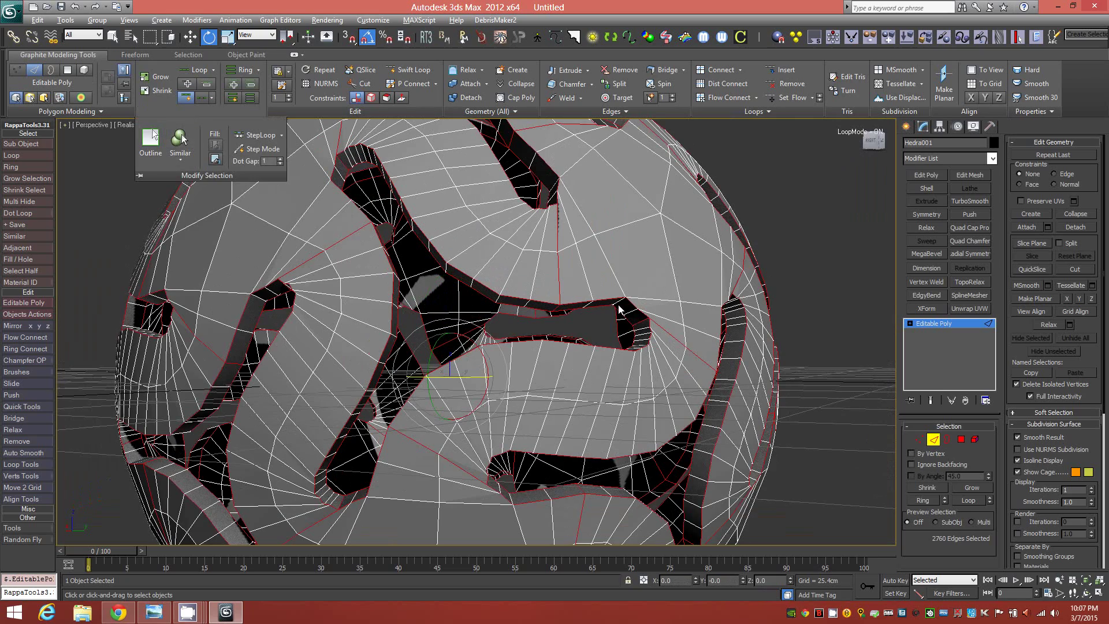
alt+middle_drag(618, 309, 594, 320)
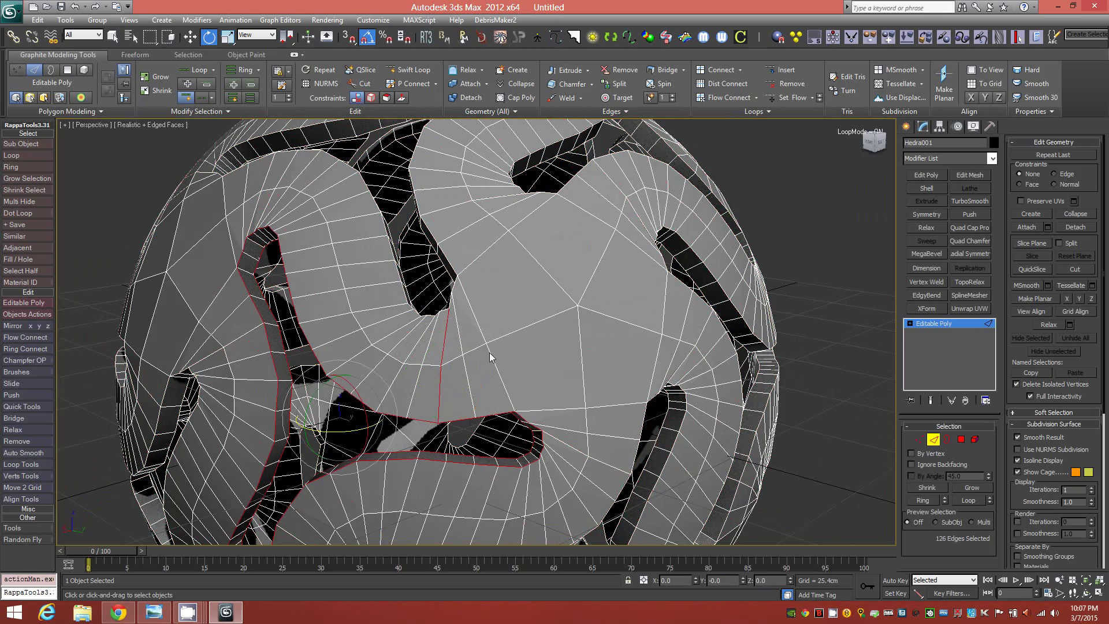
key(ctrl+z)
alt+middle_drag(490, 352, 469, 363)
alt+middle_drag(395, 423, 171, 184)
click(199, 111)
click(179, 140)
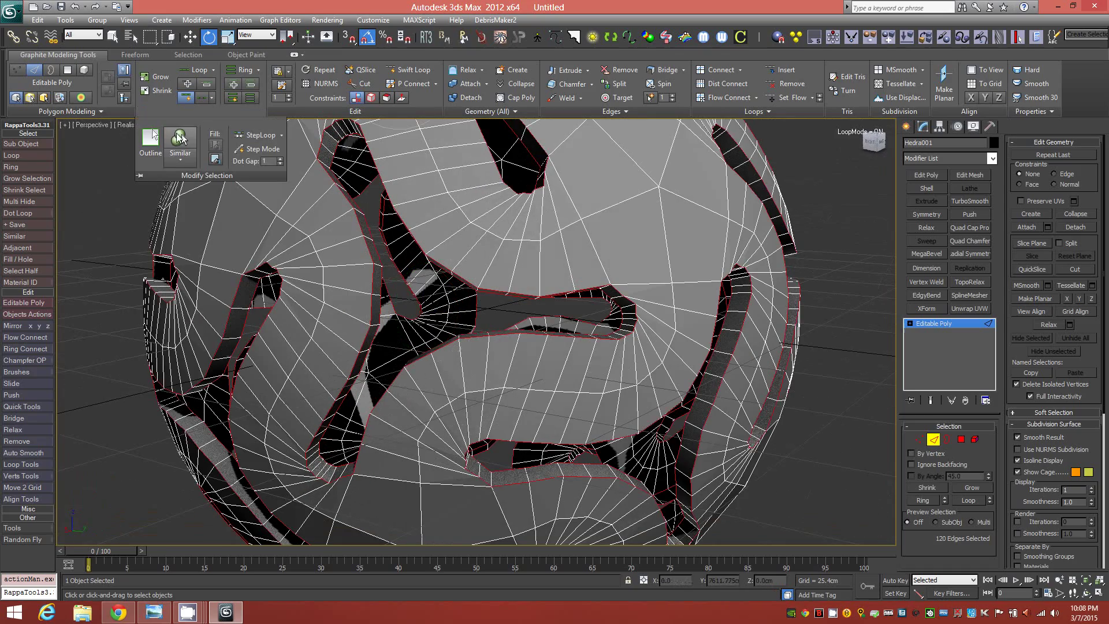
alt+middle_drag(509, 332, 572, 271)
click(572, 84)
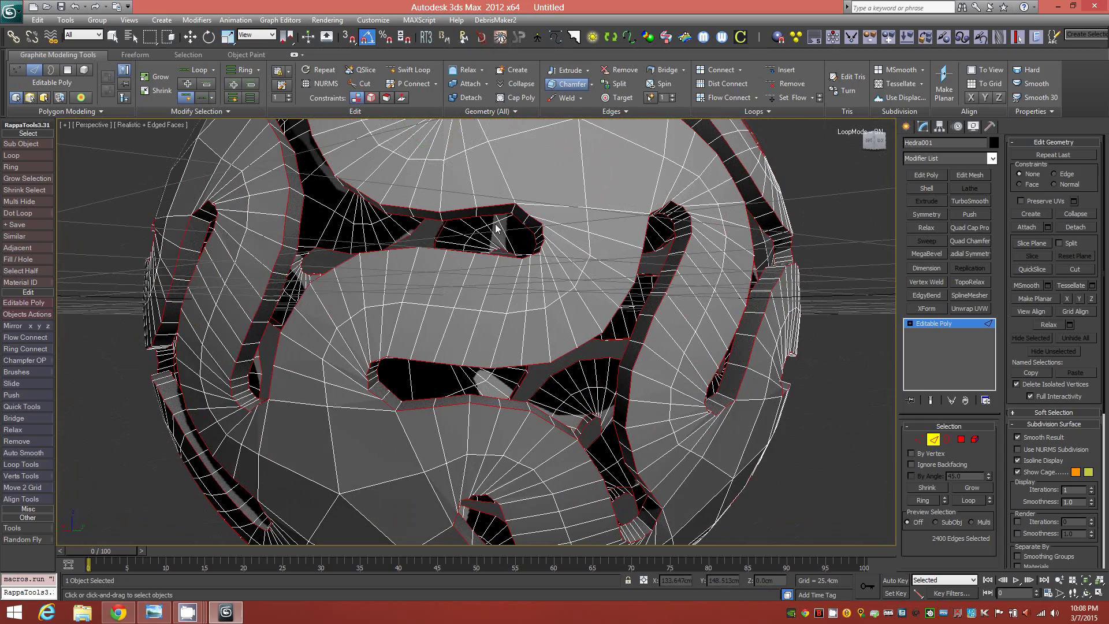
drag(485, 258, 483, 258)
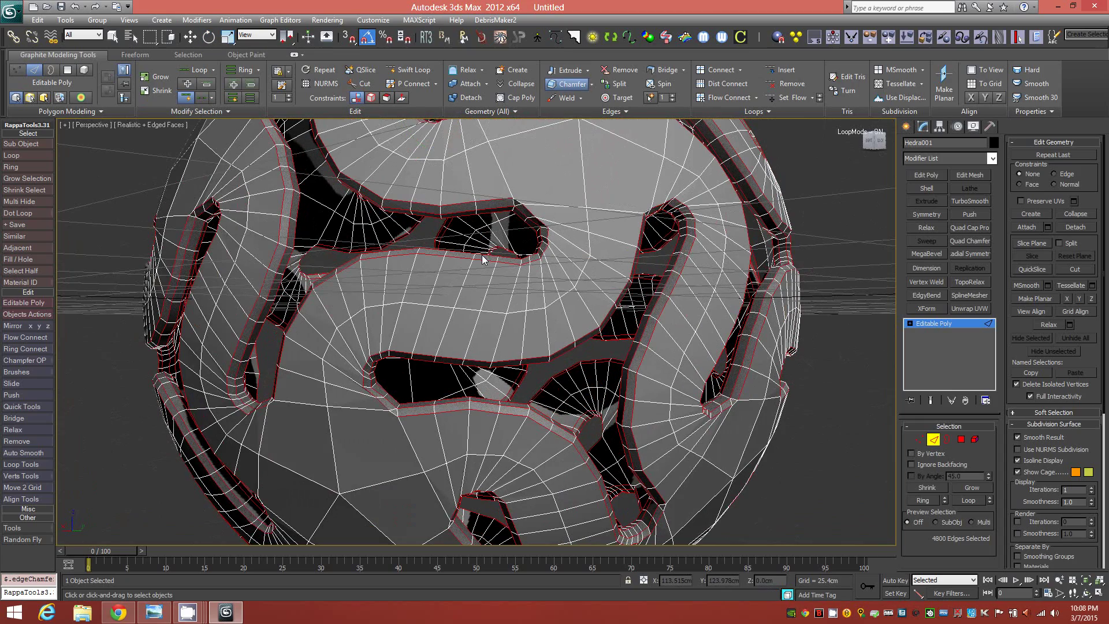
alt+middle_drag(483, 258, 411, 321)
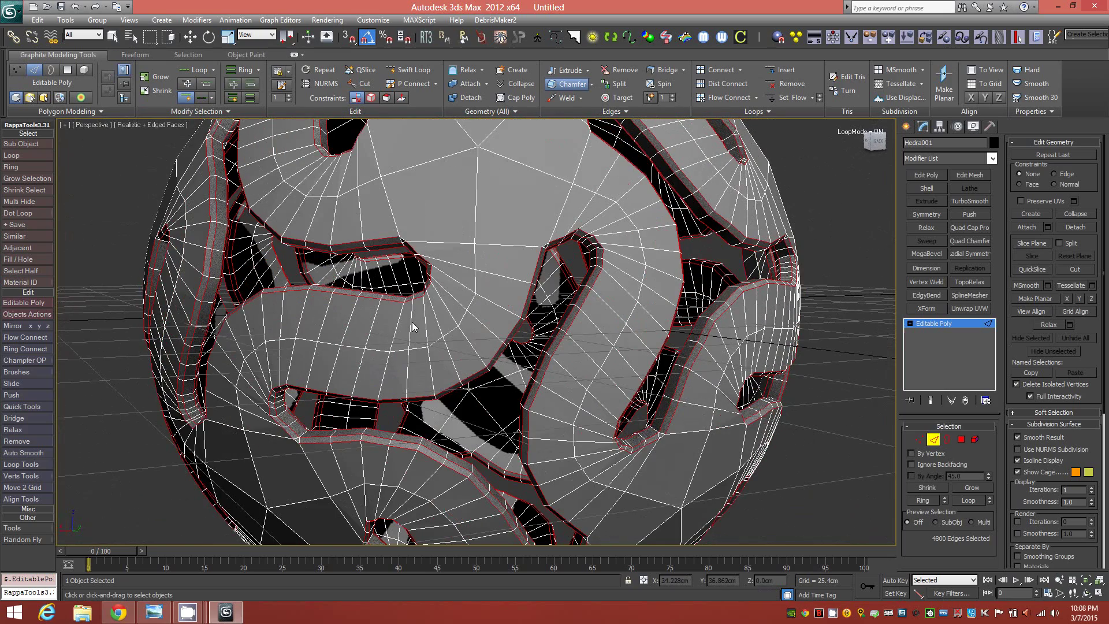
key(ctrl+Page_Down)
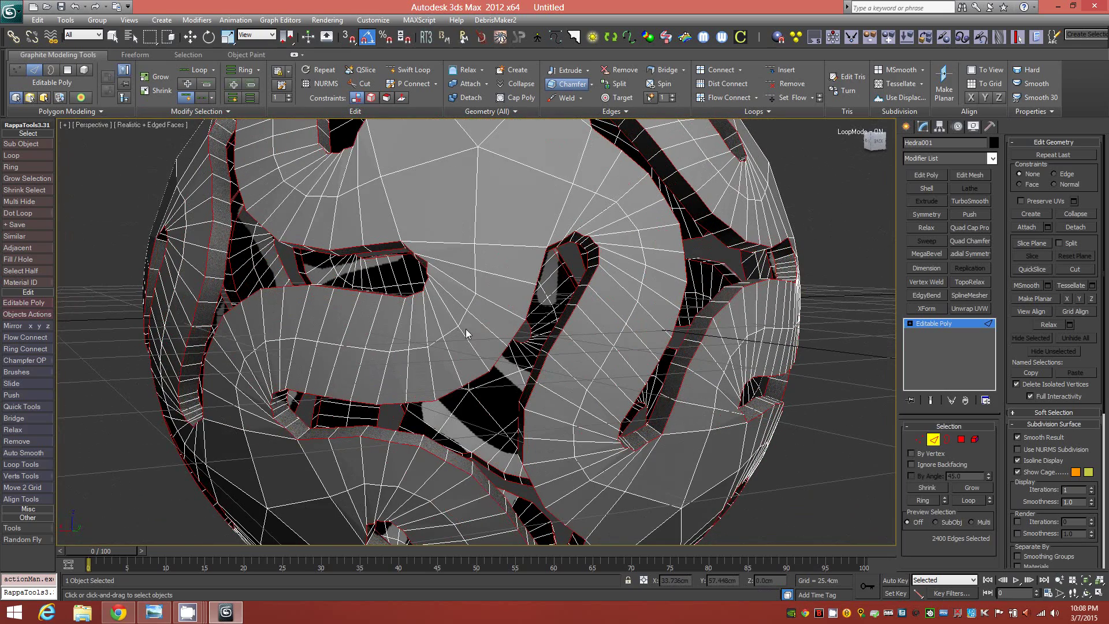
- Add Quad Chamfer to the rim edges with Quad Intersections and Quad Ends on, amount 0.3
click(982, 241)
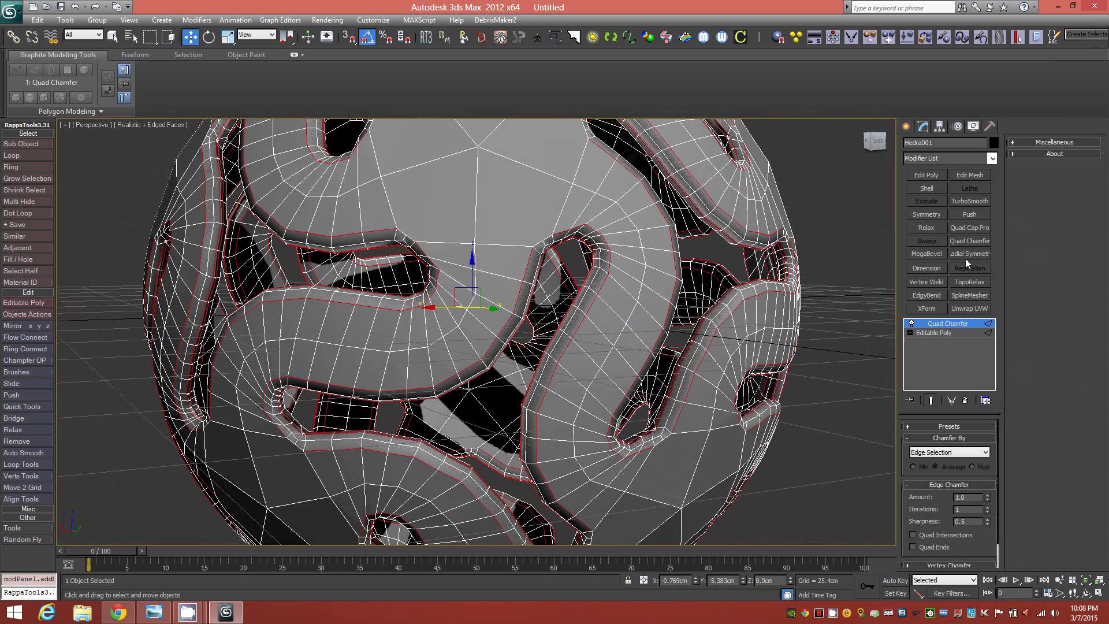
click(924, 535)
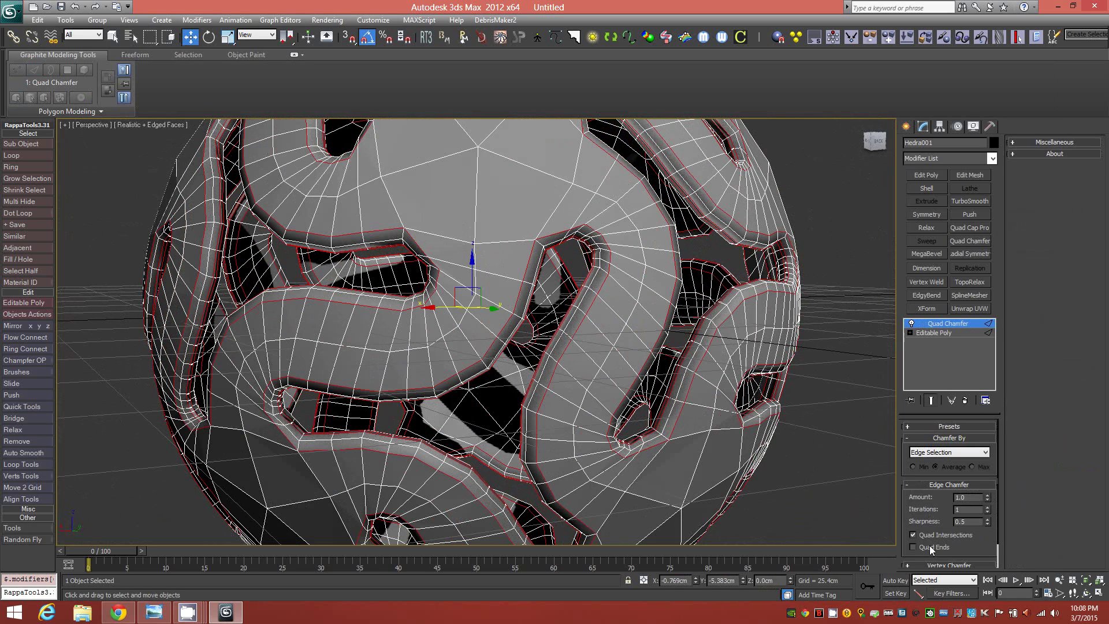
drag(990, 498, 995, 539)
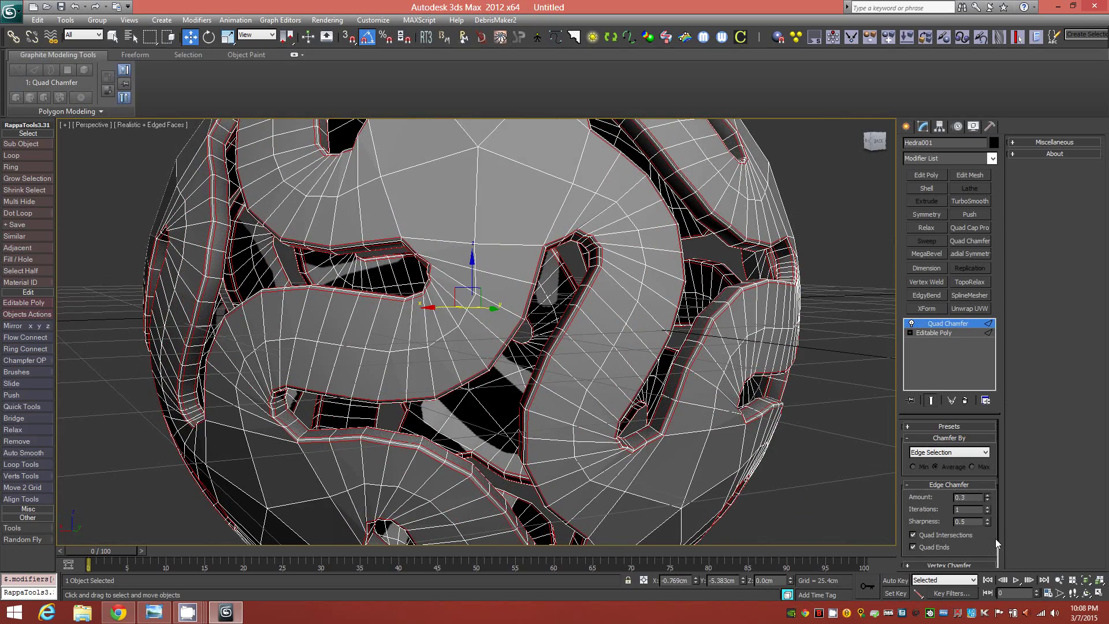
scroll(526, 428, up, 10)
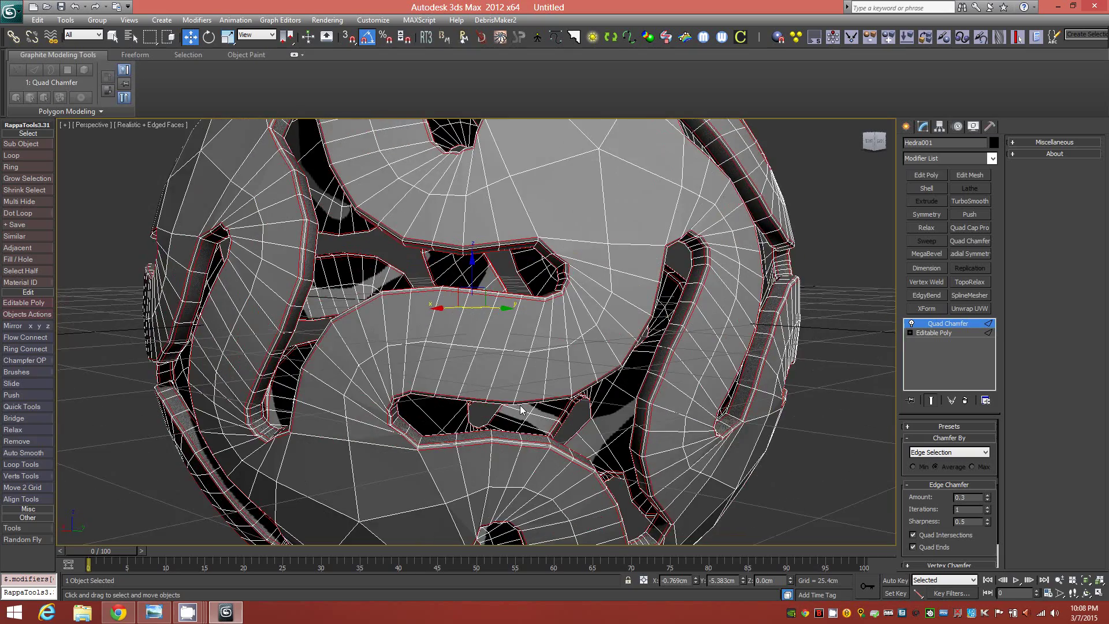
scroll(663, 347, down, 4)
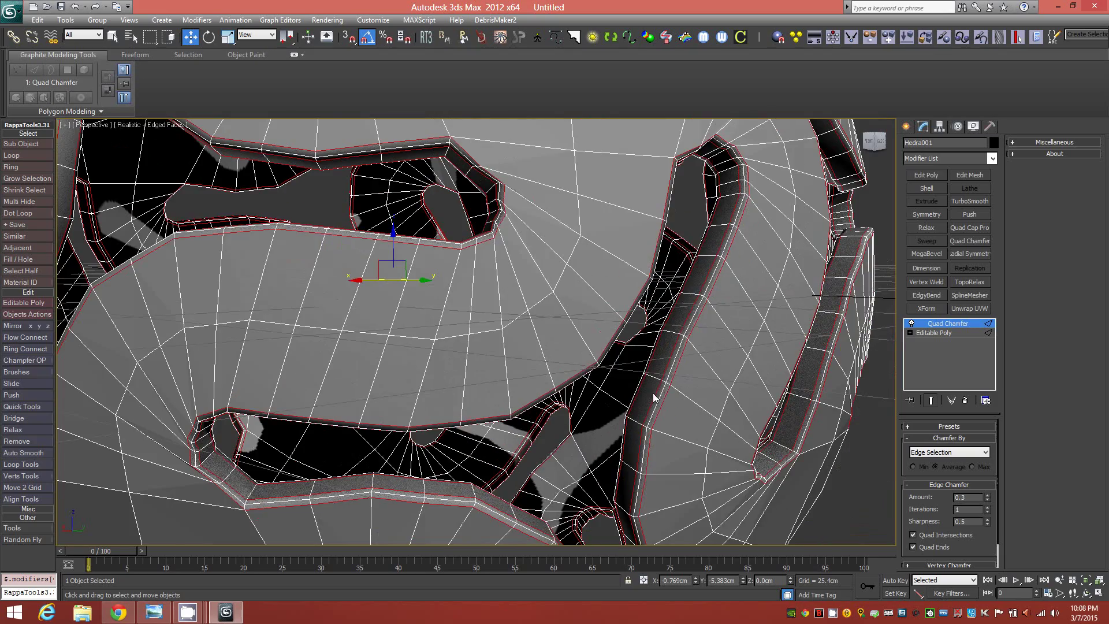
scroll(653, 402, down, 8)
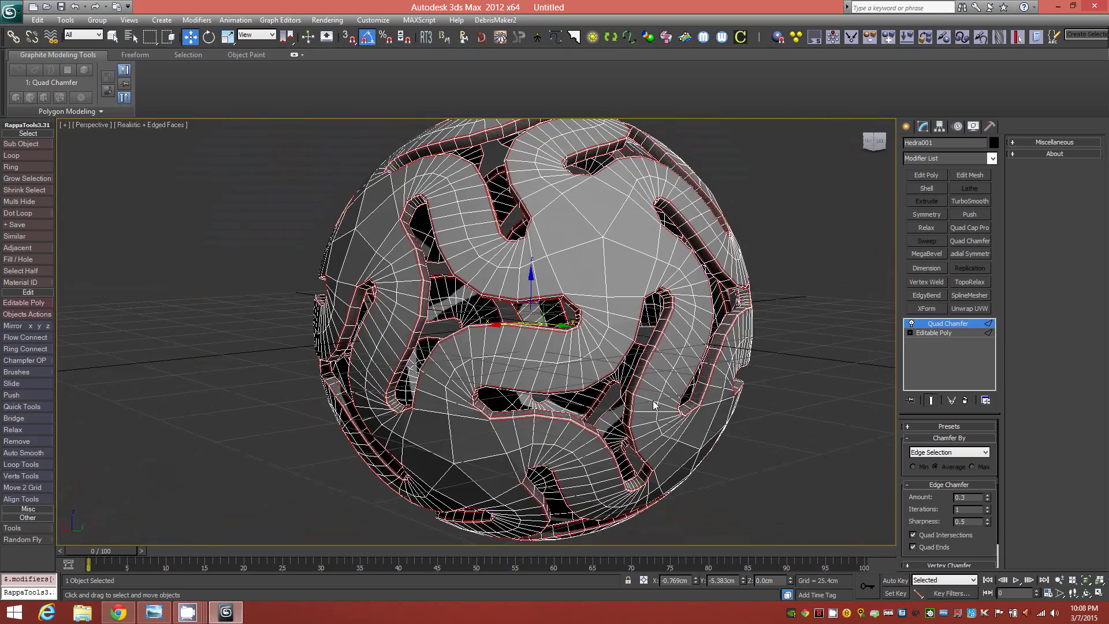
alt+middle_drag(653, 398, 596, 364)
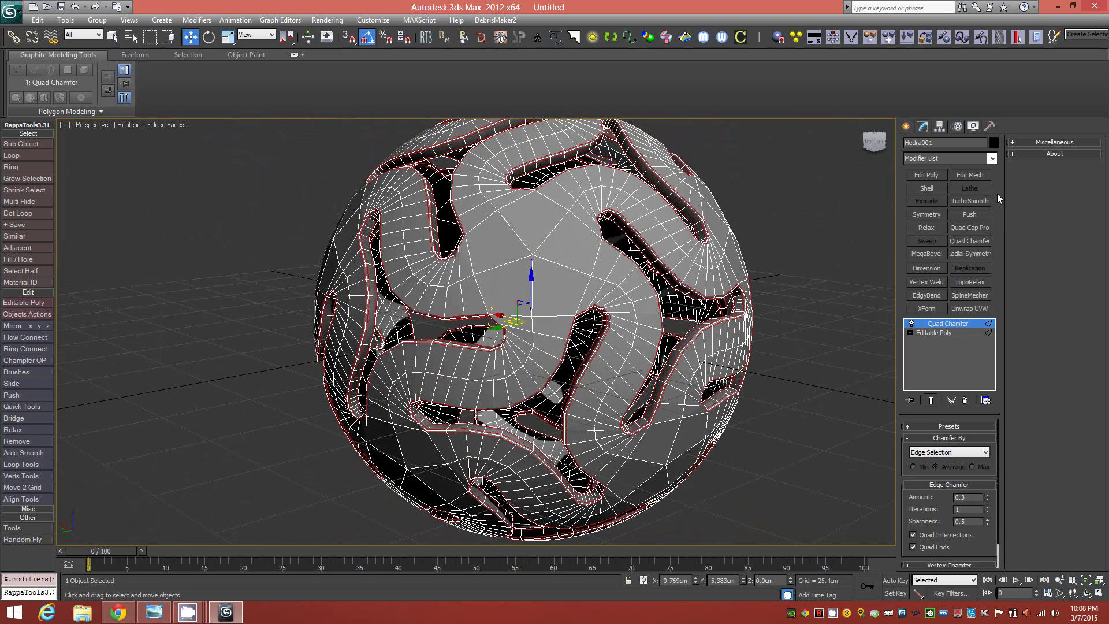
- Stack TurboSmooth above Quad Chamfer on Hedra001 to round off the interlocking bands
click(970, 201)
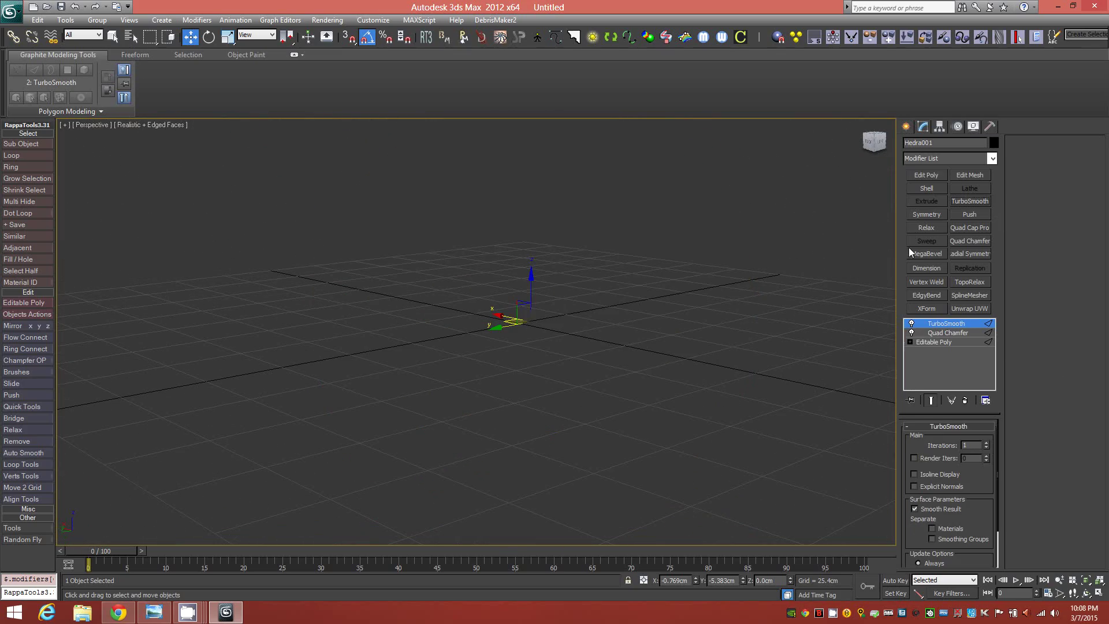
click(959, 334)
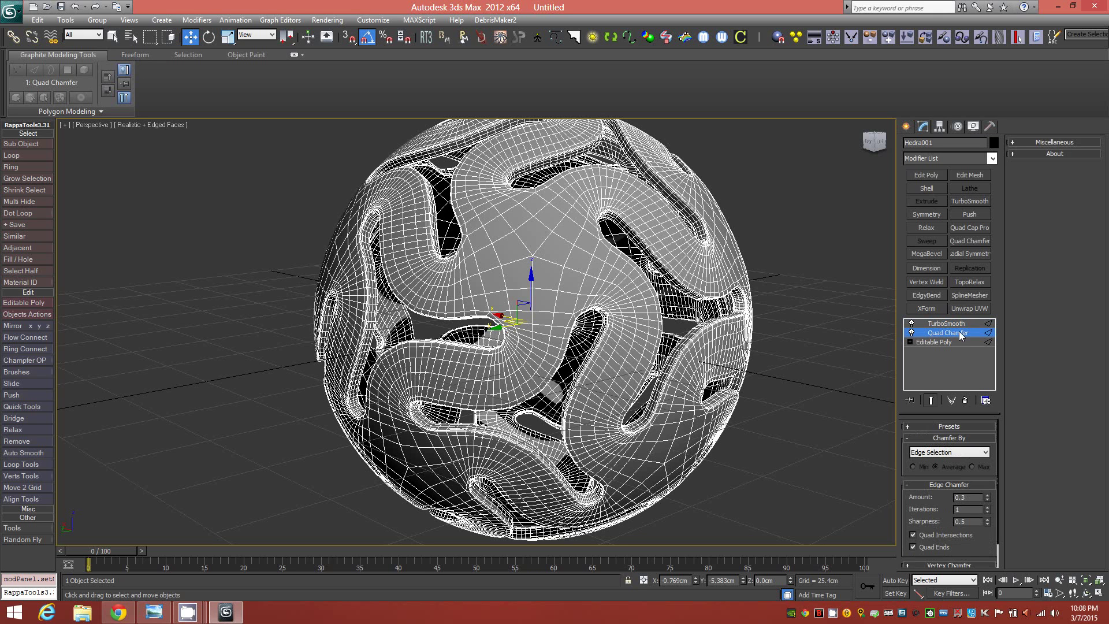
click(950, 324)
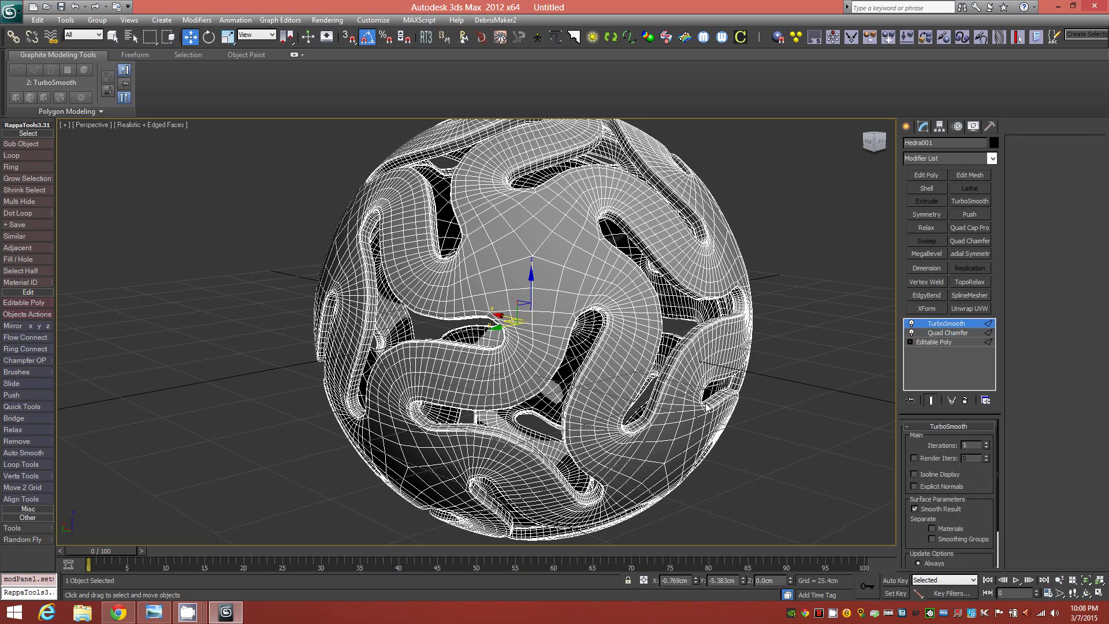
alt+middle_drag(706, 407, 646, 365)
- Raise the Quad Chamfer amount to 0.58 under TurboSmooth, checking the shading with edges hidden
key(F4)
scroll(647, 370, down, 3)
click(952, 334)
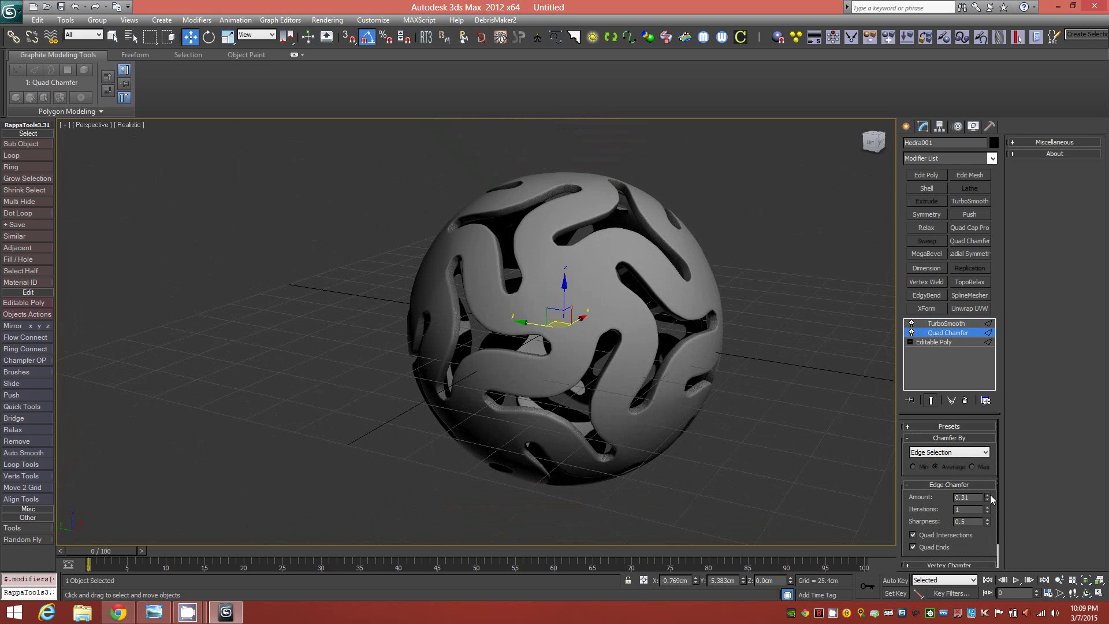
drag(990, 494, 992, 480)
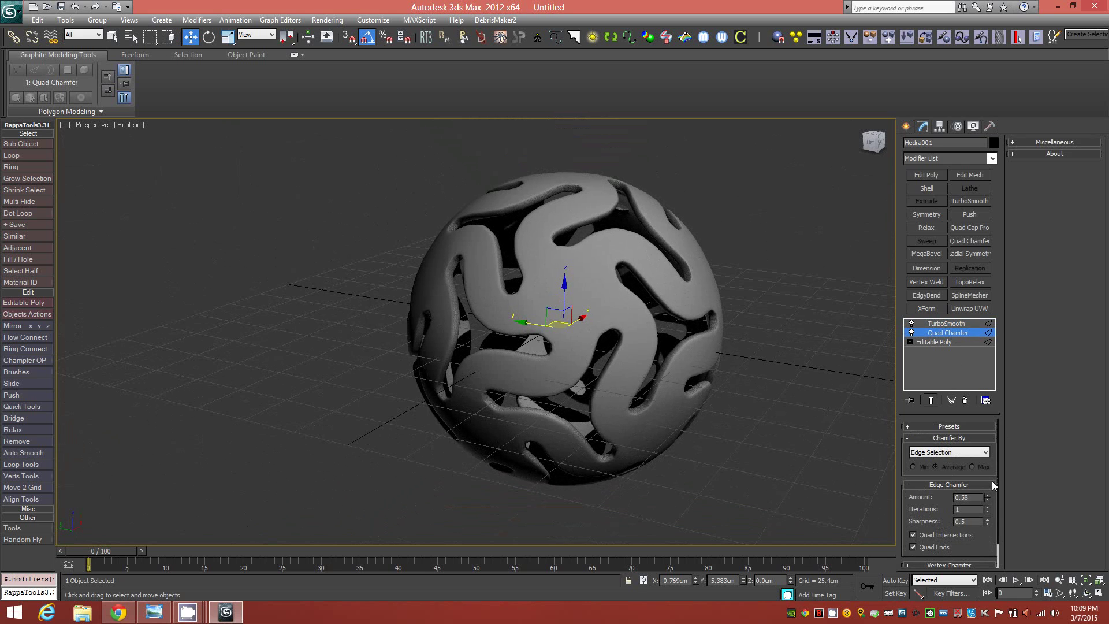
alt+middle_drag(556, 365, 449, 337)
scroll(604, 300, up, 3)
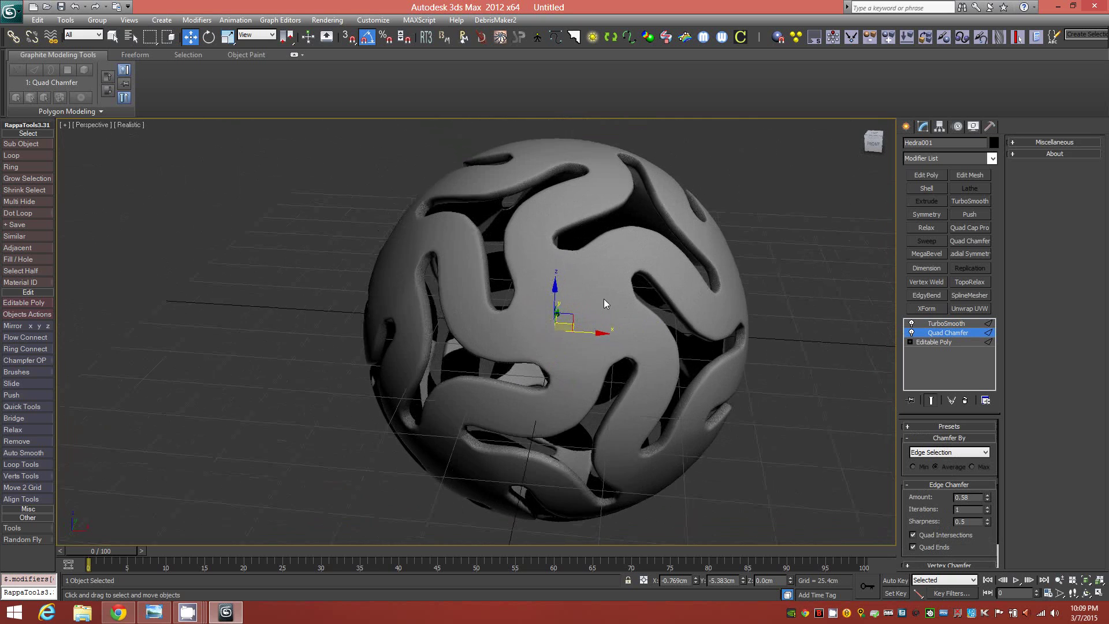
key(F4)
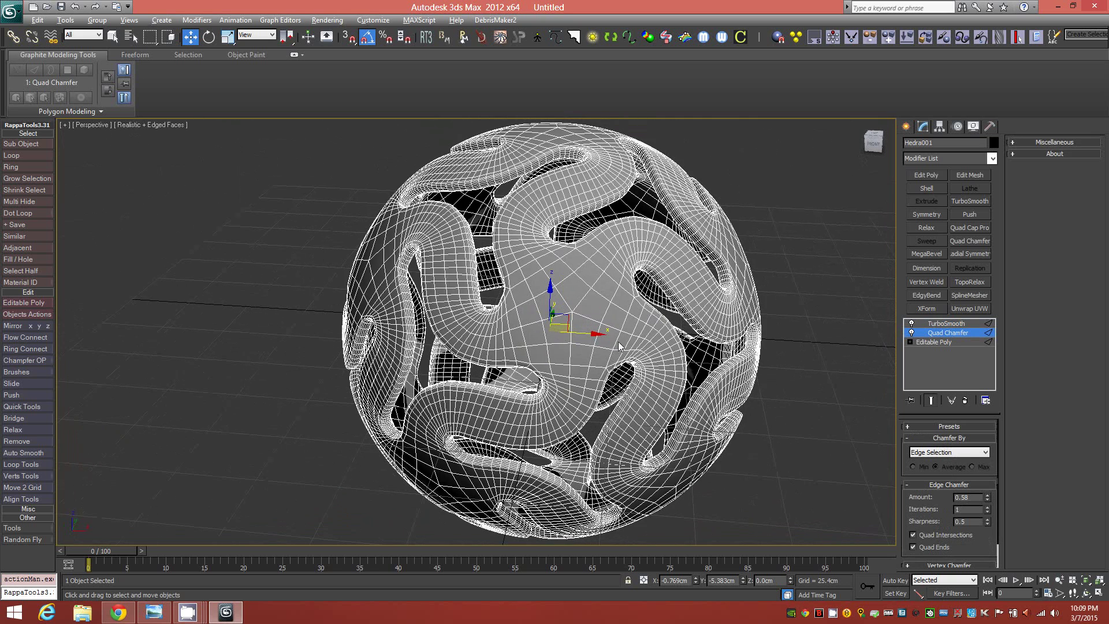
alt+middle_drag(618, 345, 532, 345)
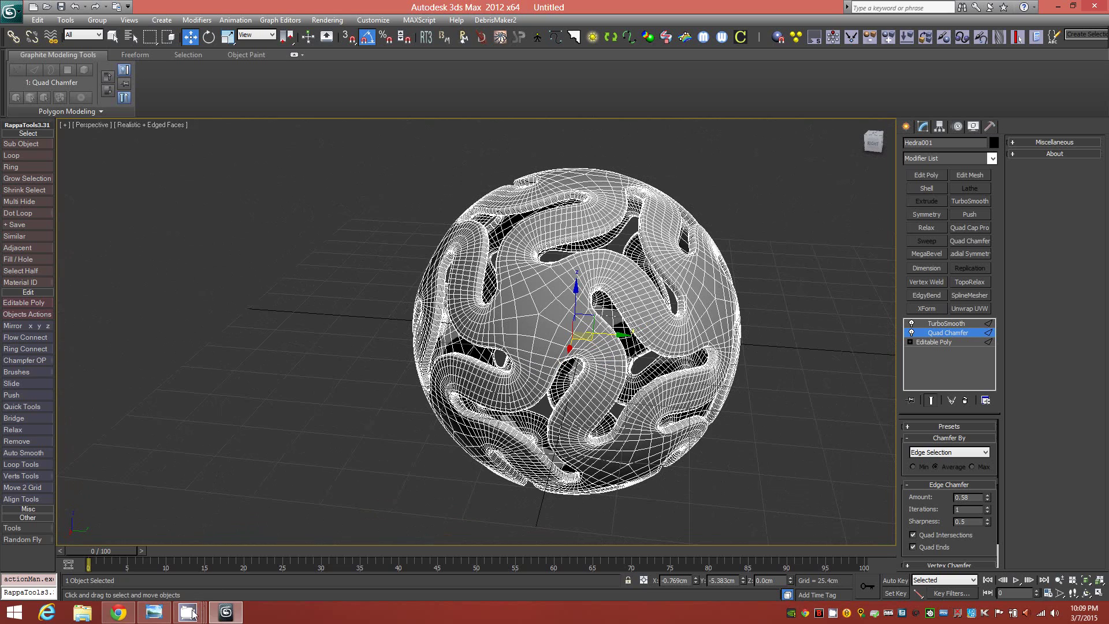
mouse_move(193, 614)
click(87, 543)
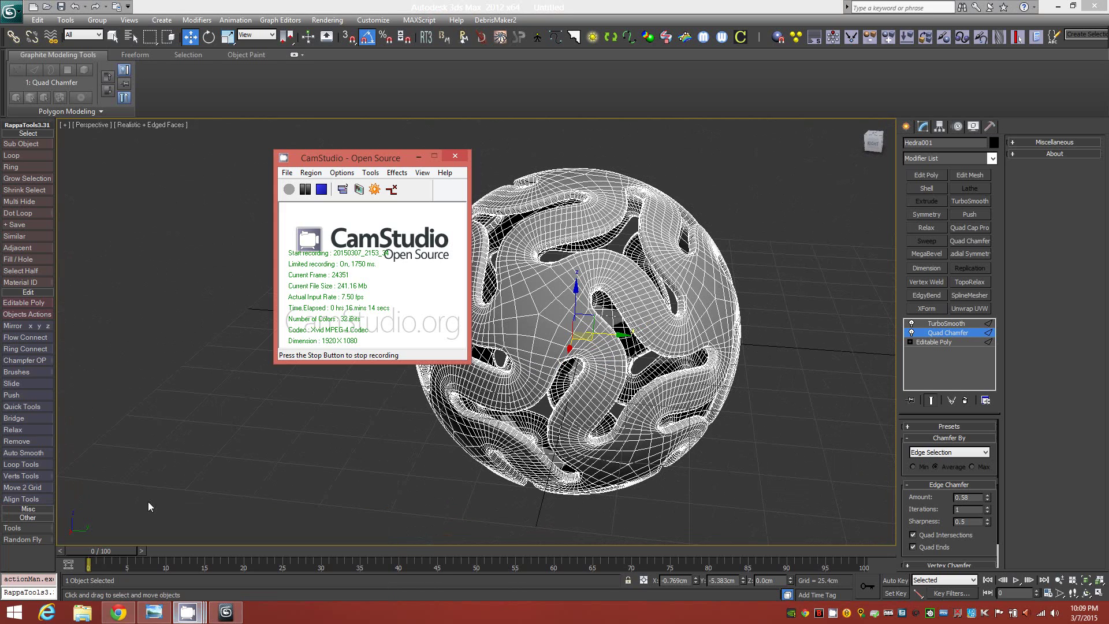